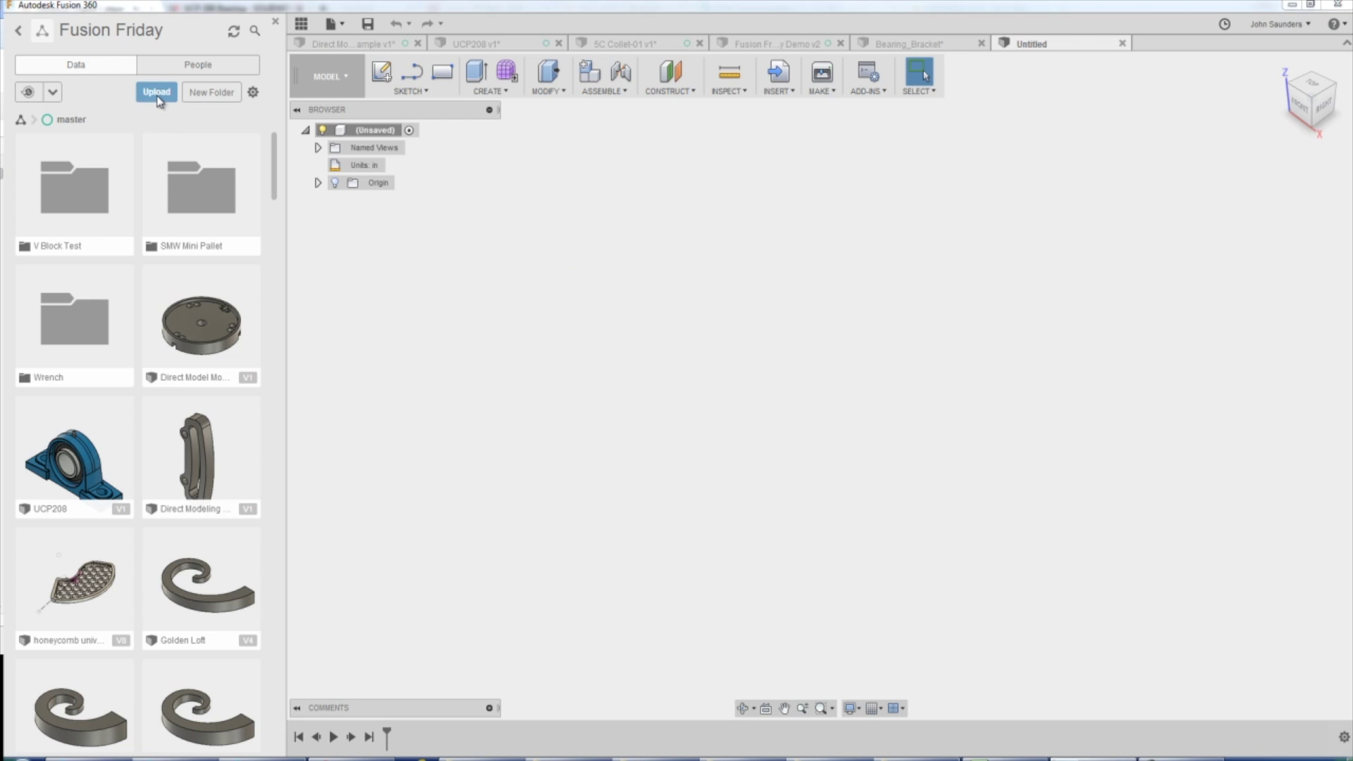
# Upload Mitutoyo Digital Caliper.f3d to the master folder of the Fusion Friday project and open the uploaded design
pyautogui.click(157, 93)
pyautogui.click(929, 759)
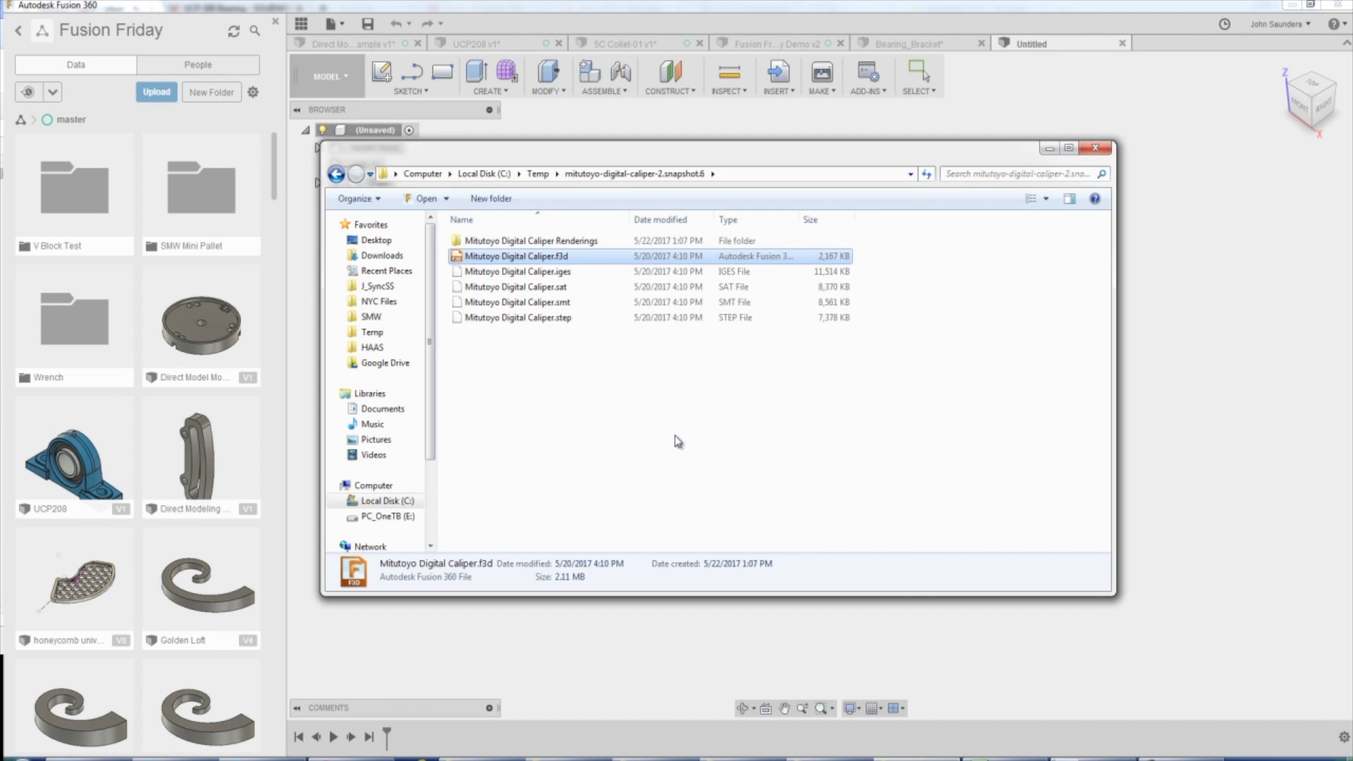
pyautogui.moveTo(570, 139); pyautogui.dragTo(748, 399)
pyautogui.moveTo(730, 513); pyautogui.dragTo(790, 349)
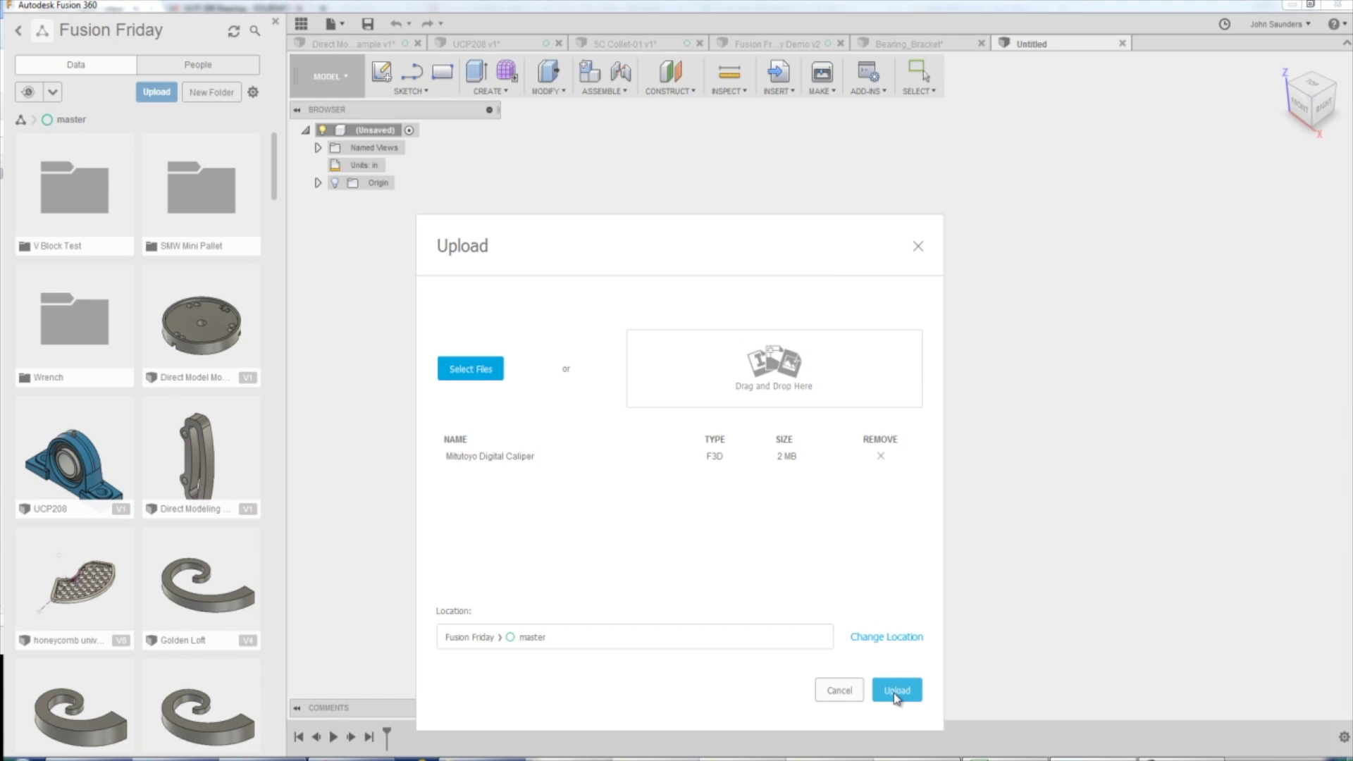
pyautogui.click(896, 691)
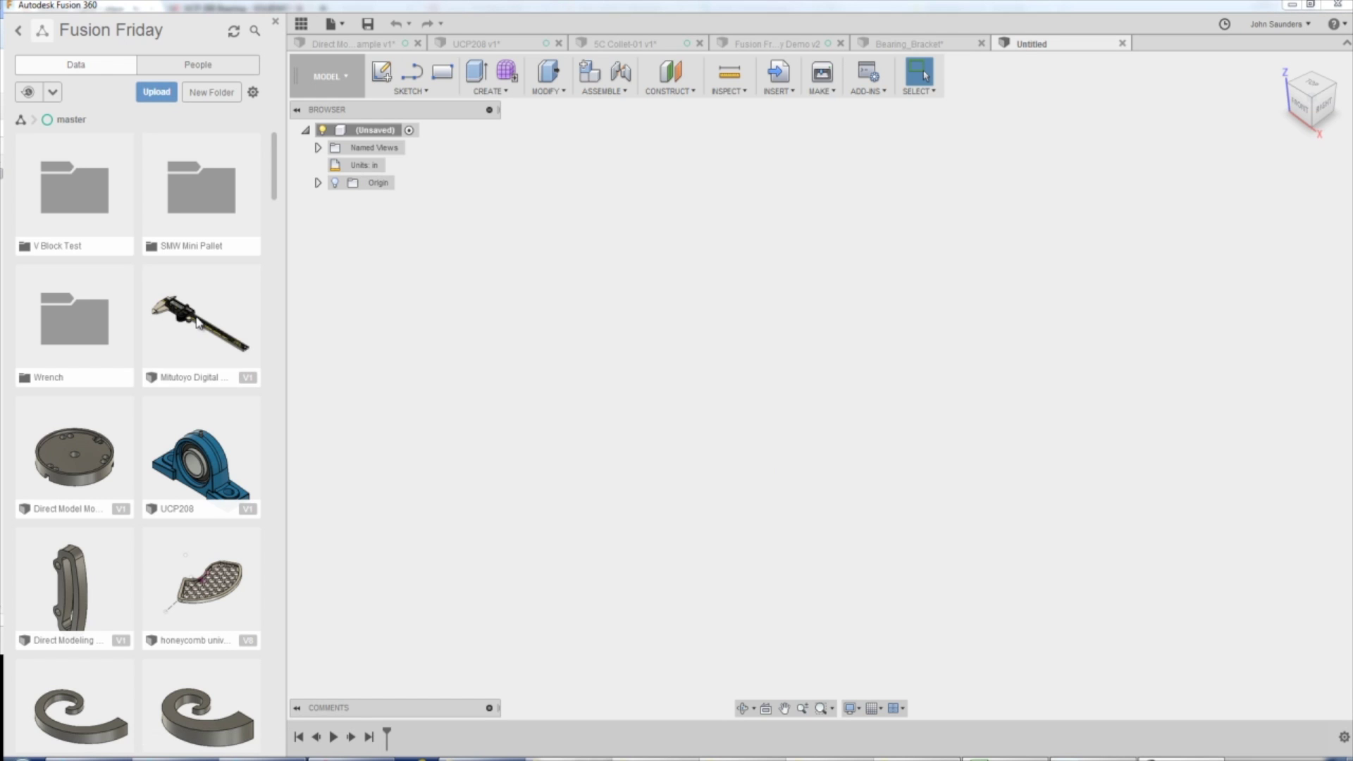
pyautogui.doubleClick(198, 322)
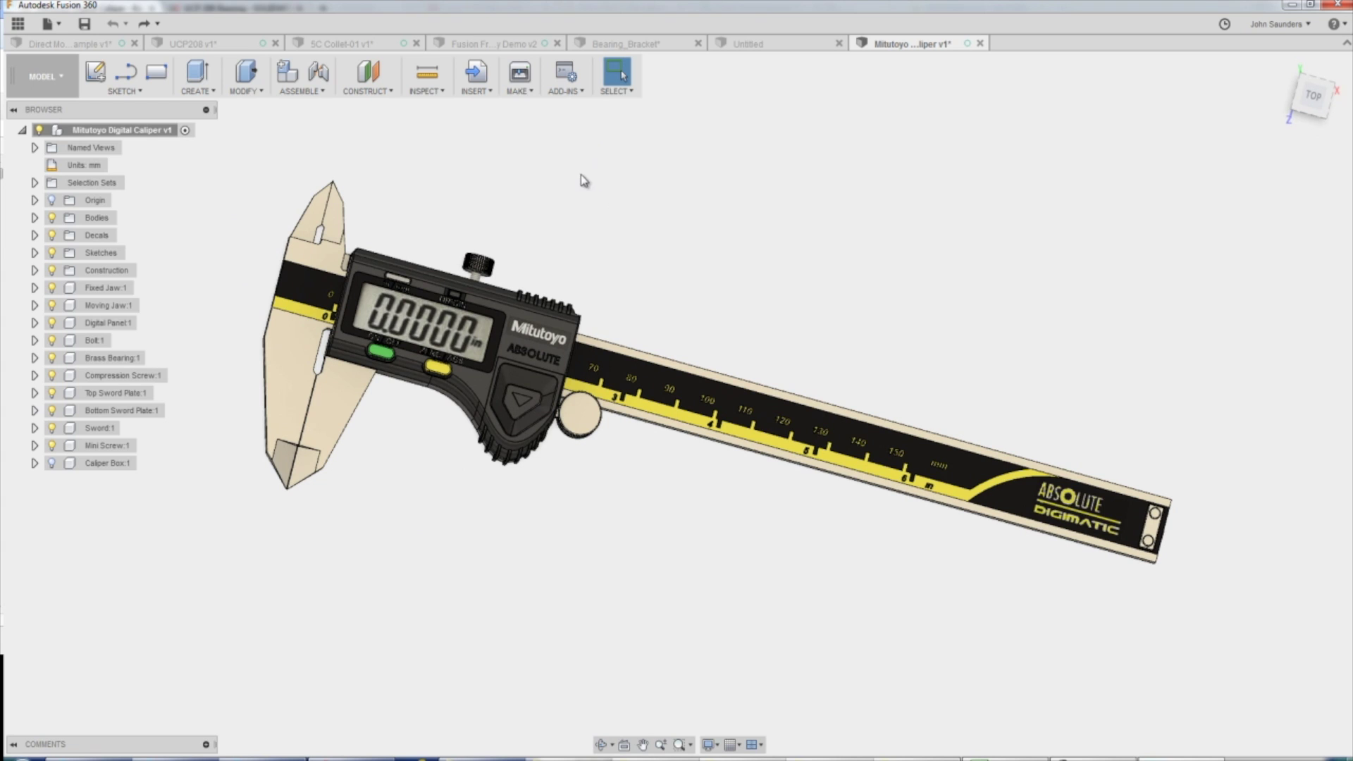
# Try moving the caliper's parts freely away from the beam, and undo the moves
pyautogui.moveTo(540, 338); pyautogui.dragTo(698, 293)
pyautogui.moveTo(483, 311); pyautogui.dragTo(875, 172)
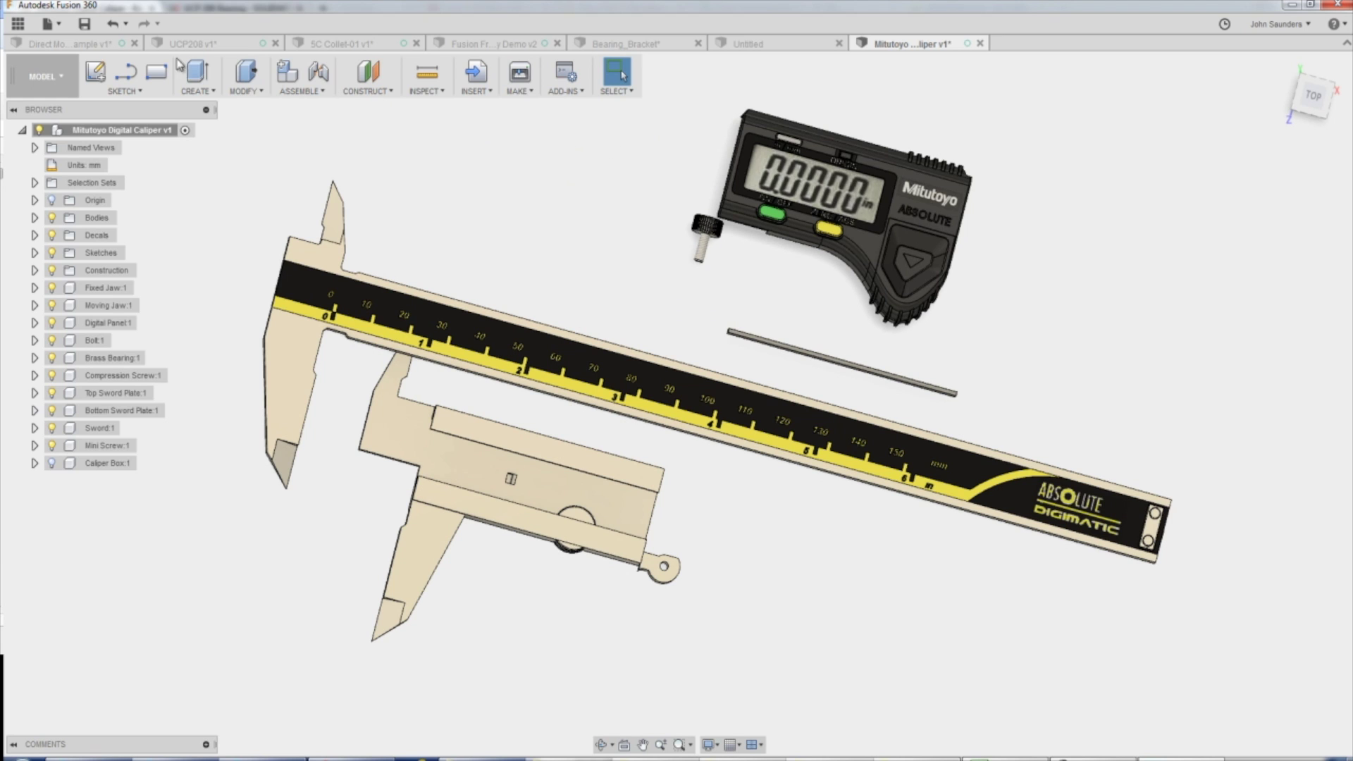
pyautogui.click(124, 24)
pyautogui.click(137, 134)
pyautogui.rightClick(137, 136)
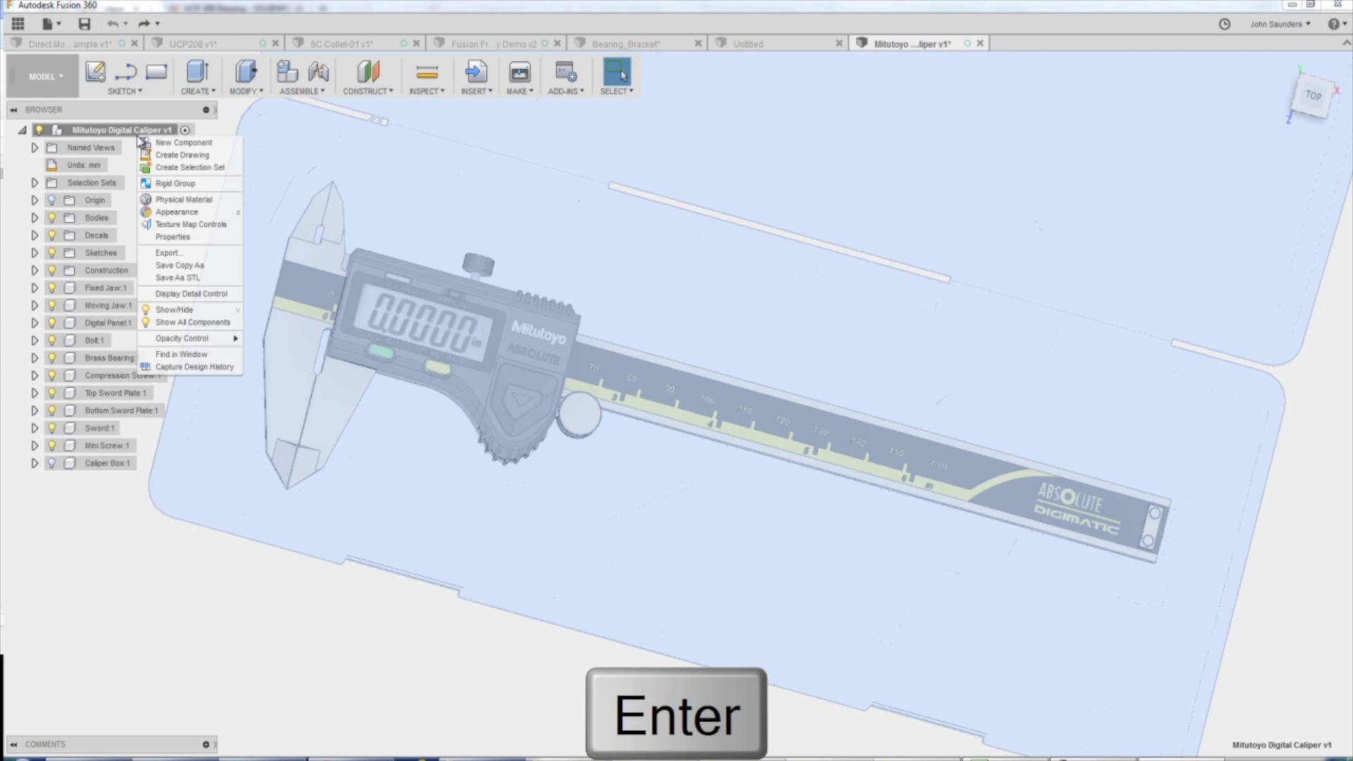
pyautogui.click(523, 189)
pyautogui.click(207, 604)
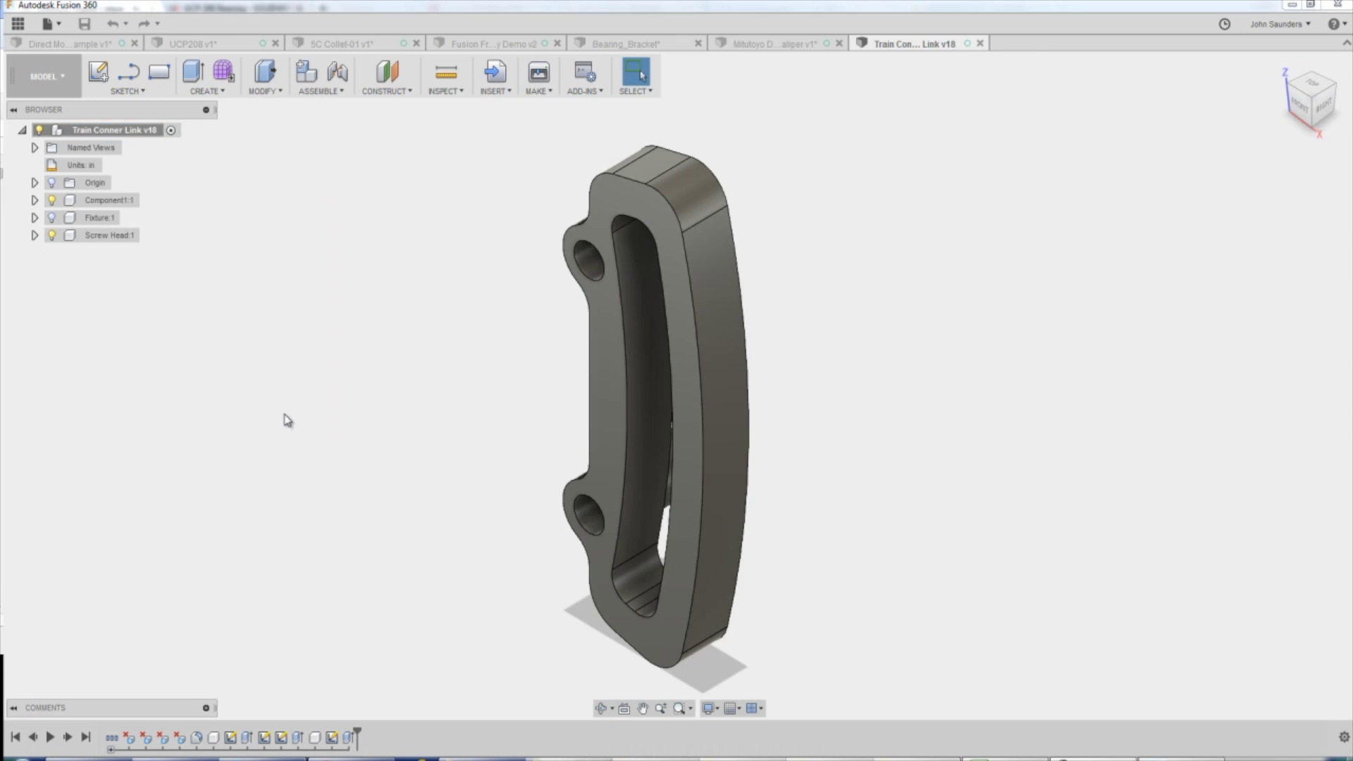
# Examine the timeline features of the Train Conner Link v18 design, including the Screw Head sketch and the Fixture extrusion
pyautogui.keyDown('shift'); pyautogui.moveTo(289, 421); pyautogui.dragTo(383, 407, button='middle'); pyautogui.keyUp('shift')
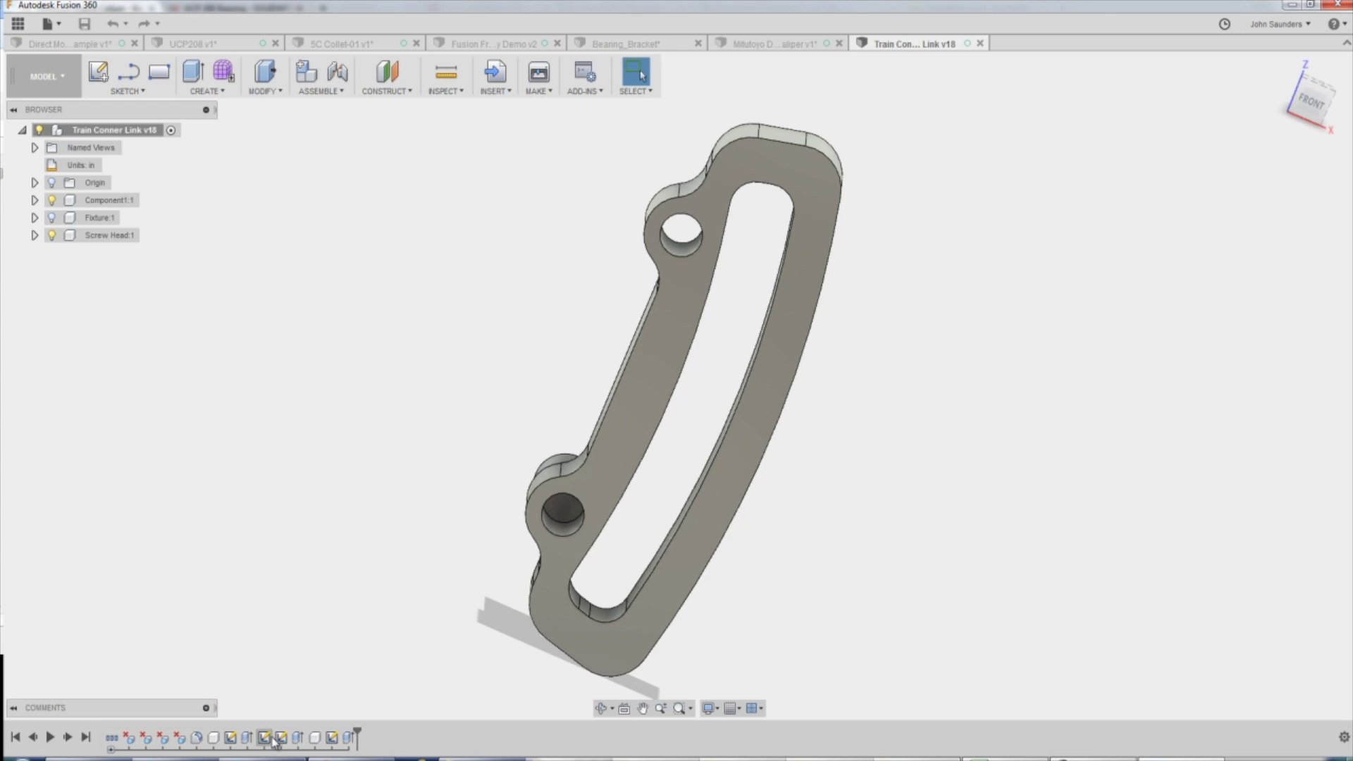
pyautogui.click(344, 742)
pyautogui.click(330, 740)
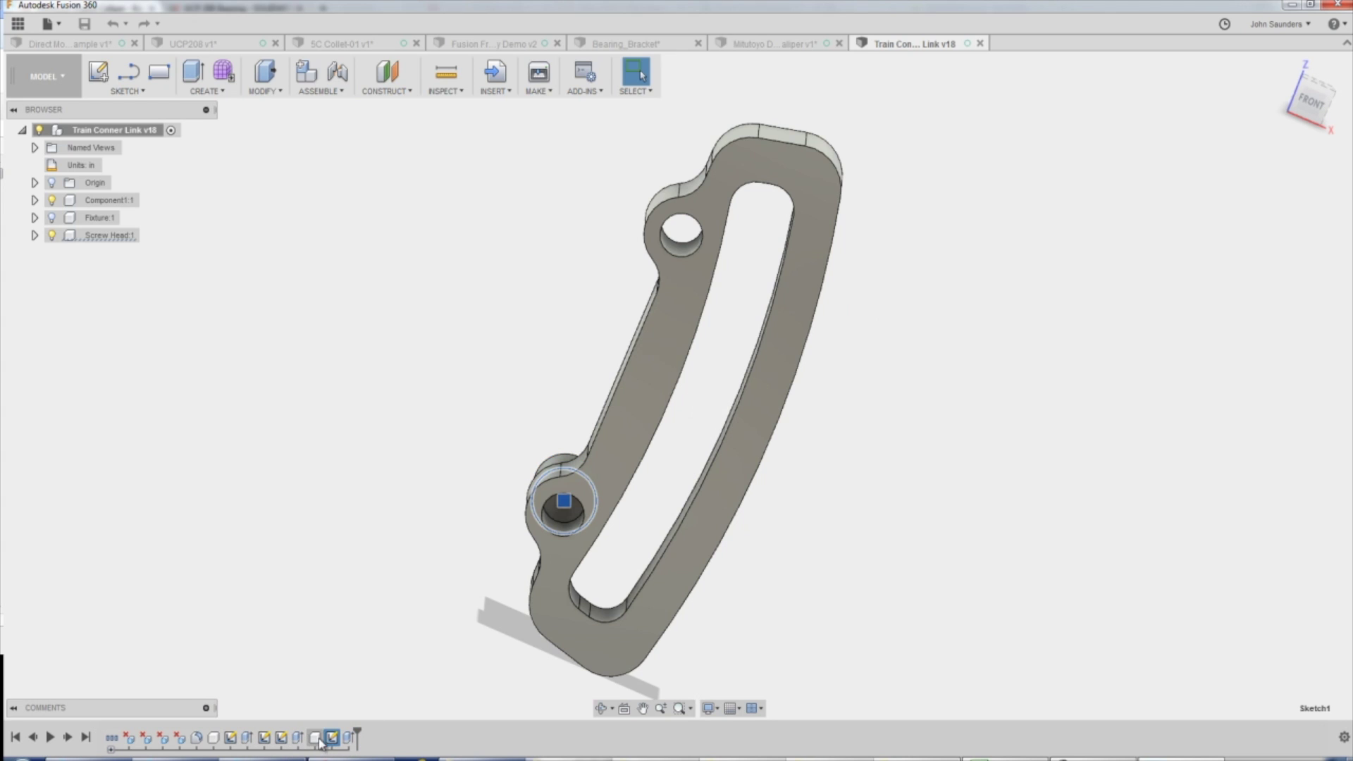
pyautogui.click(297, 738)
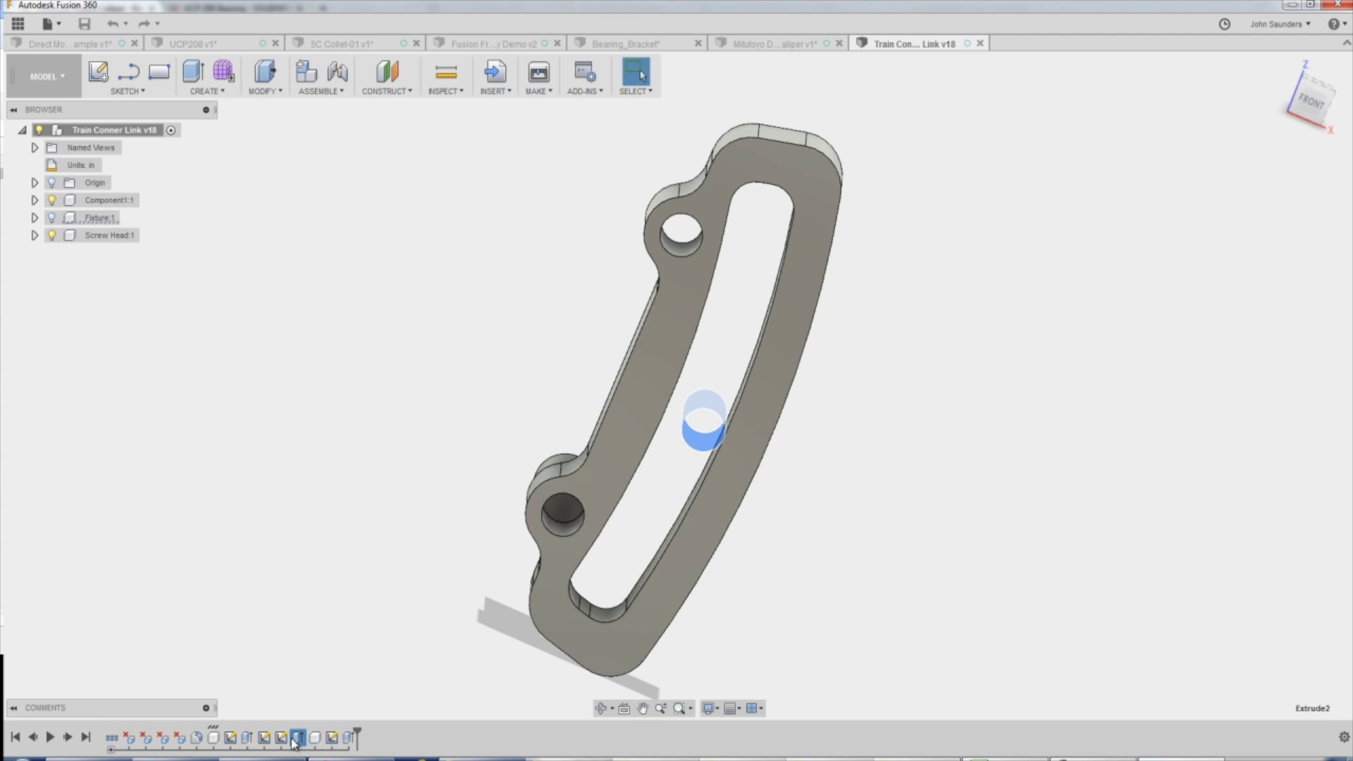
pyautogui.rightClick(296, 740)
pyautogui.click(350, 528)
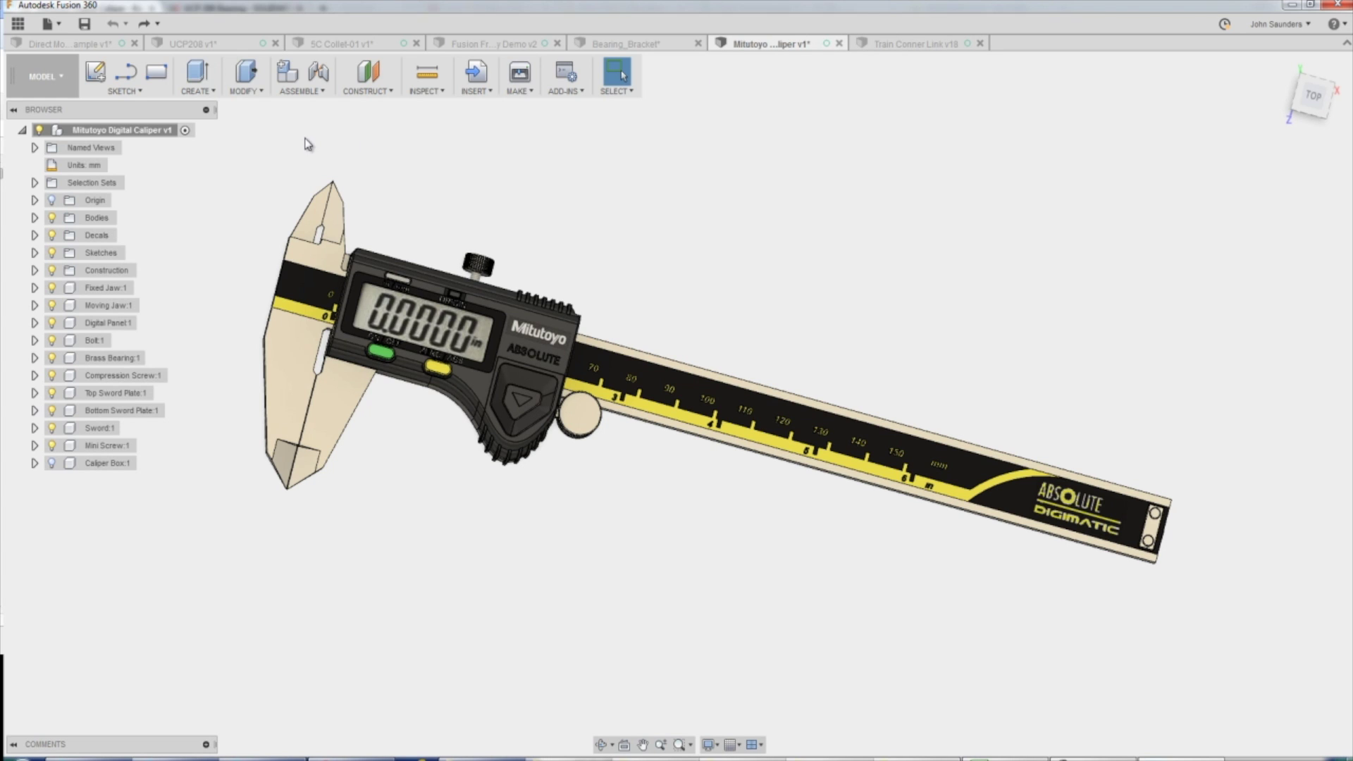
# Turn on design history capture for the Mitutoyo Digital Caliper design
pyautogui.rightClick(134, 128)
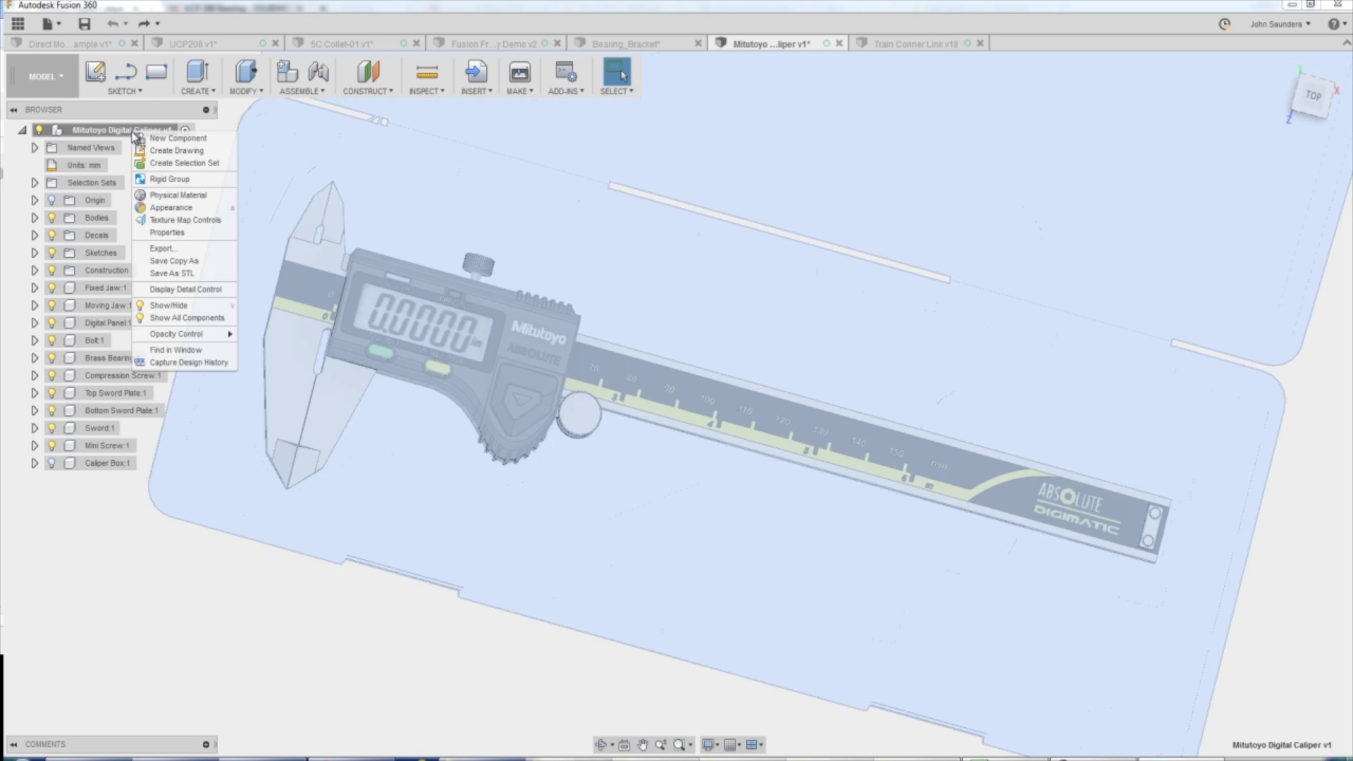
pyautogui.click(211, 363)
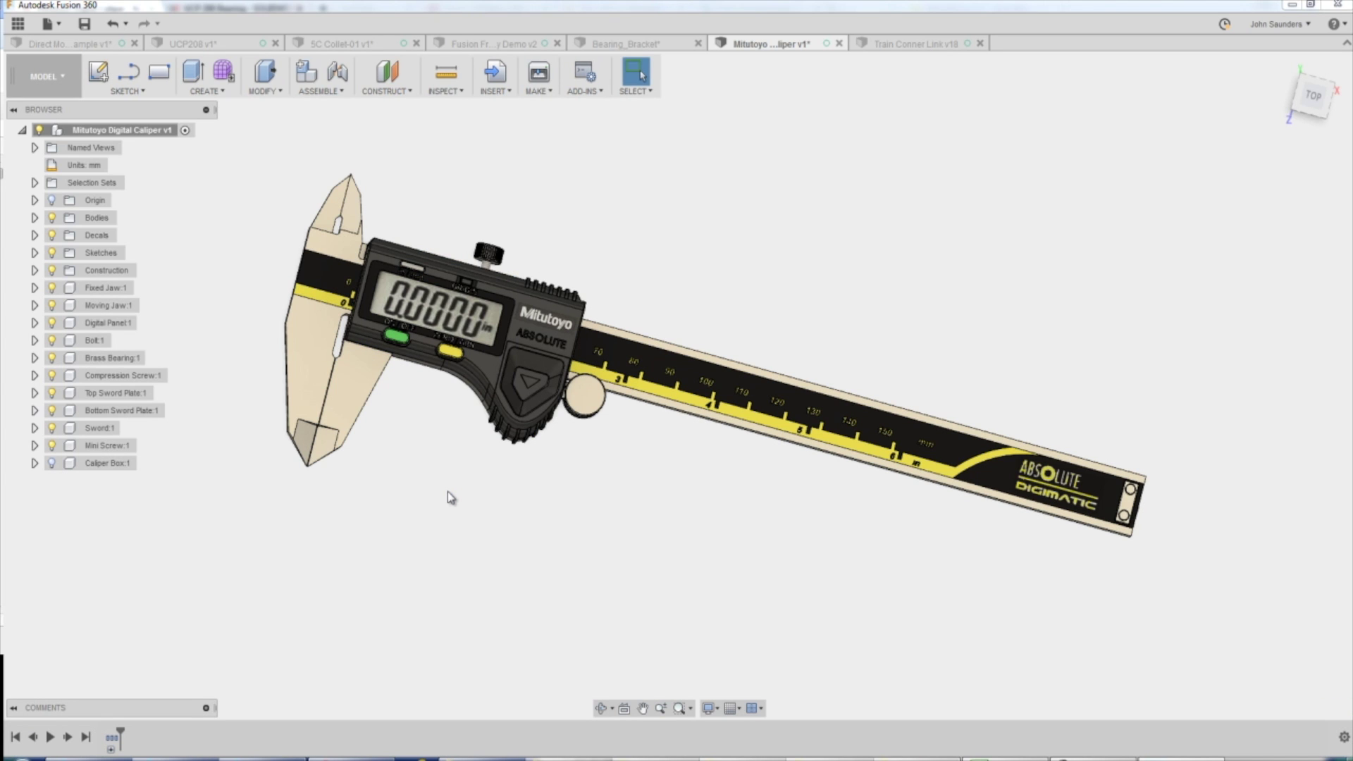
pyautogui.rightClick(141, 130)
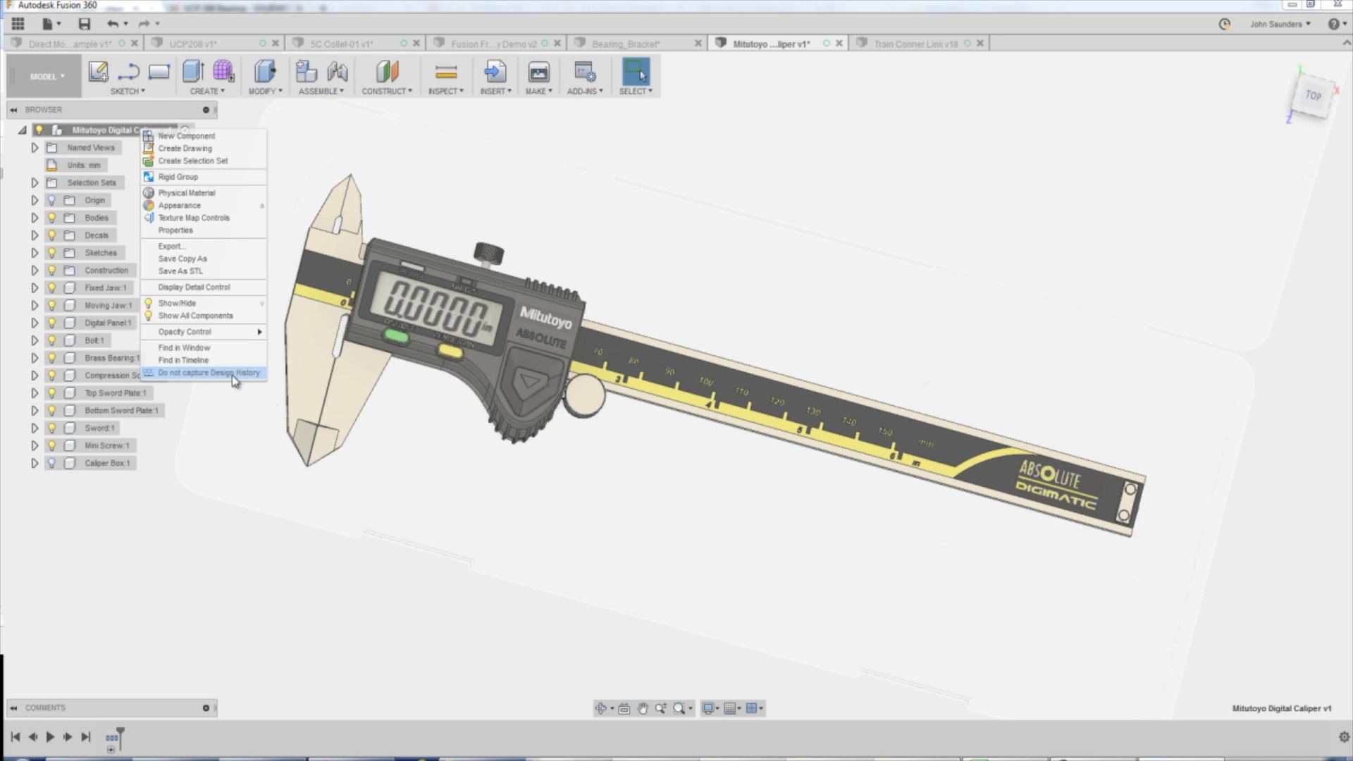
pyautogui.click(237, 412)
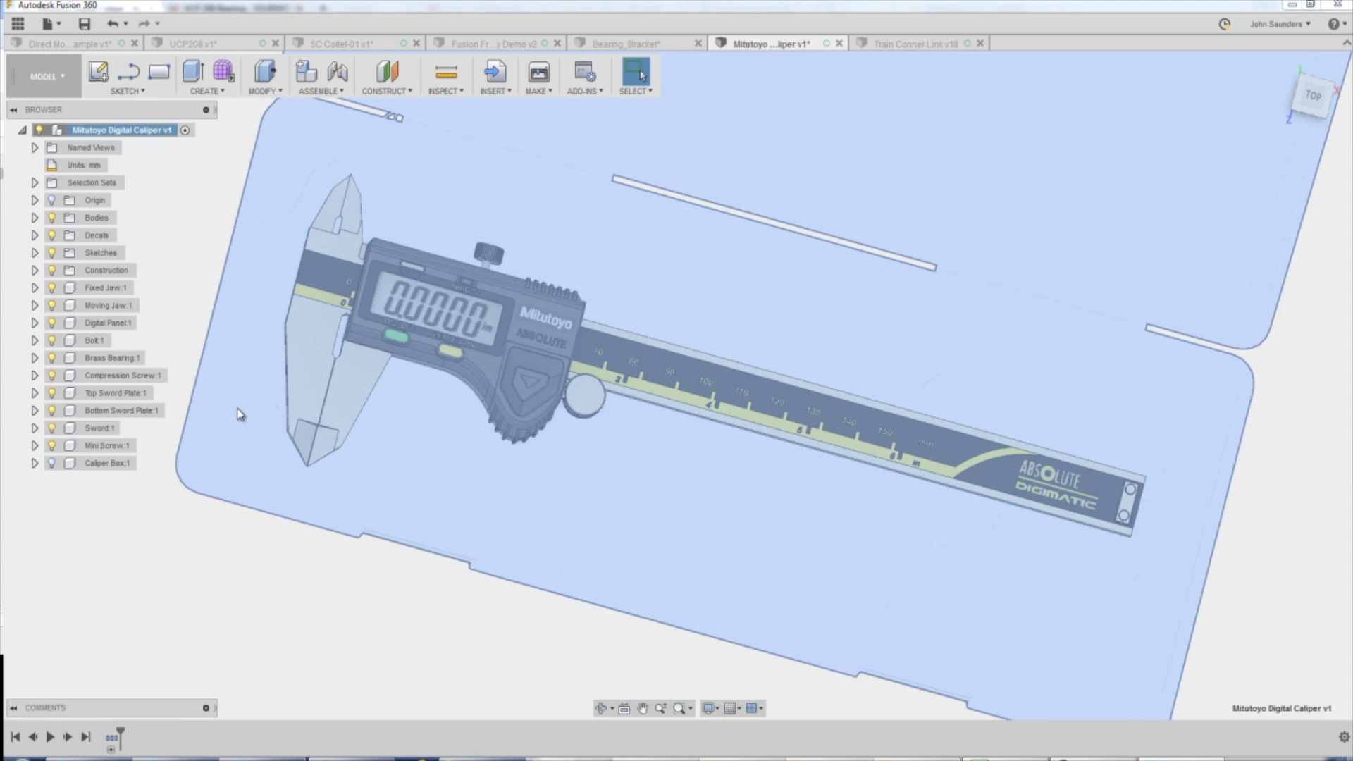
pyautogui.click(242, 561)
# Show the Caliper Box component to view the case around the caliper, and hide it again
pyautogui.scroll(-2, 243, 540)
pyautogui.click(52, 463)
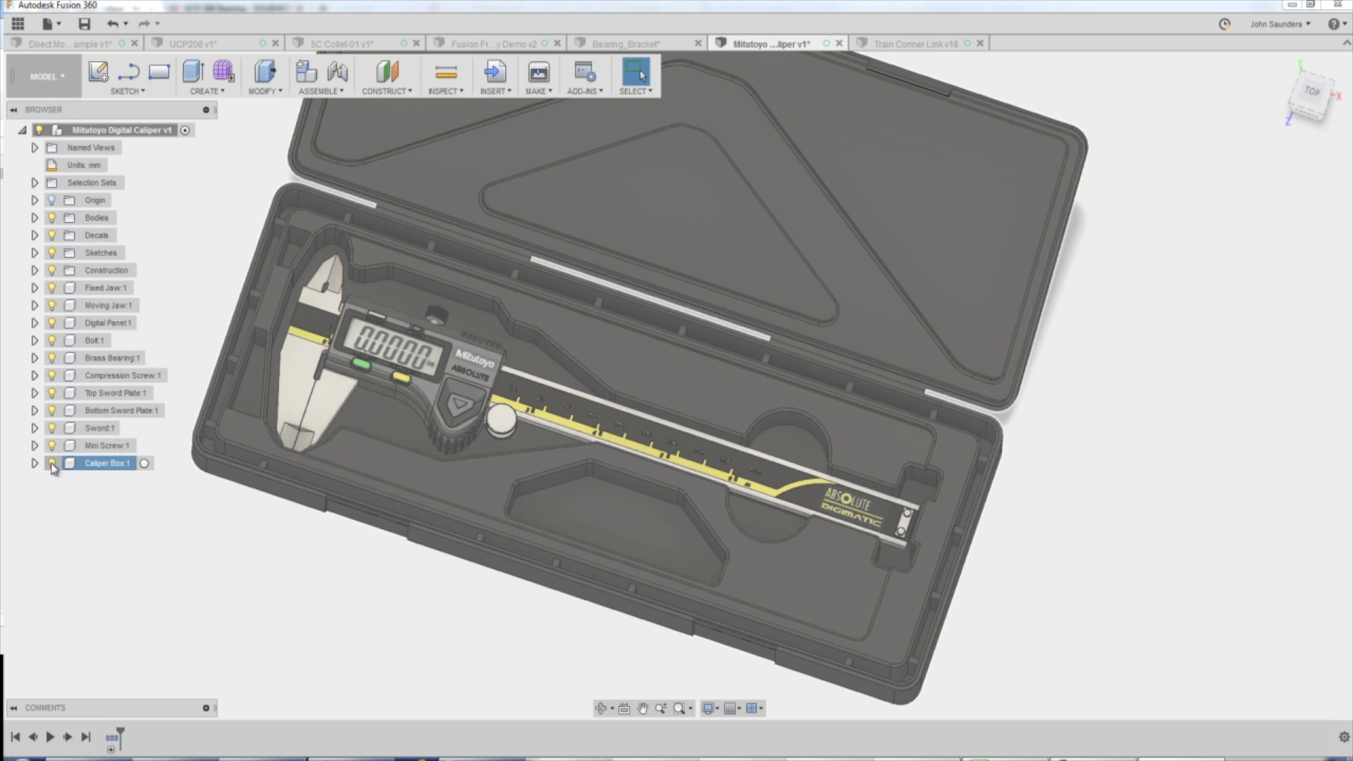
pyautogui.click(51, 463)
pyautogui.click(51, 463)
pyautogui.click(51, 464)
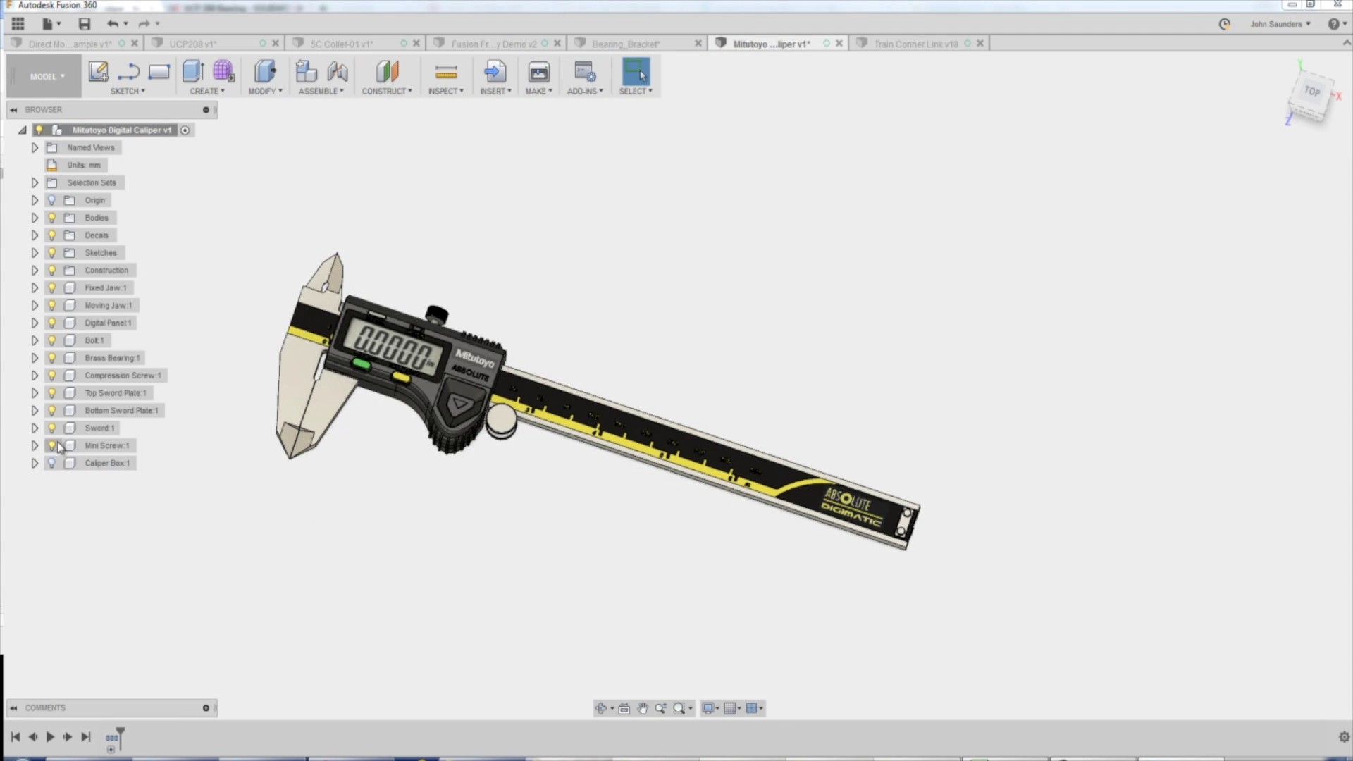
# Expand the Fixed Jaw component and toggle the top-level Bodies folder's visibility to check where the jaw geometry is stored
pyautogui.click(89, 289)
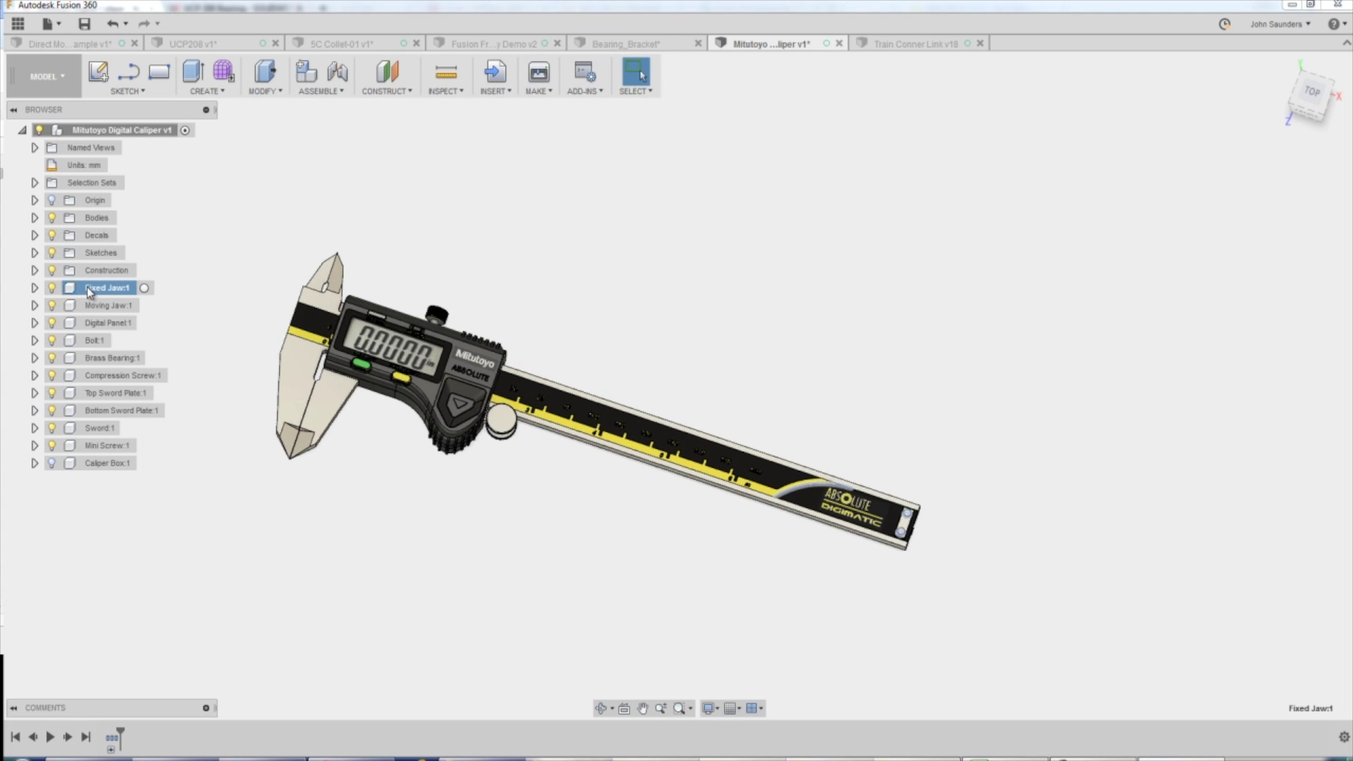
pyautogui.click(34, 288)
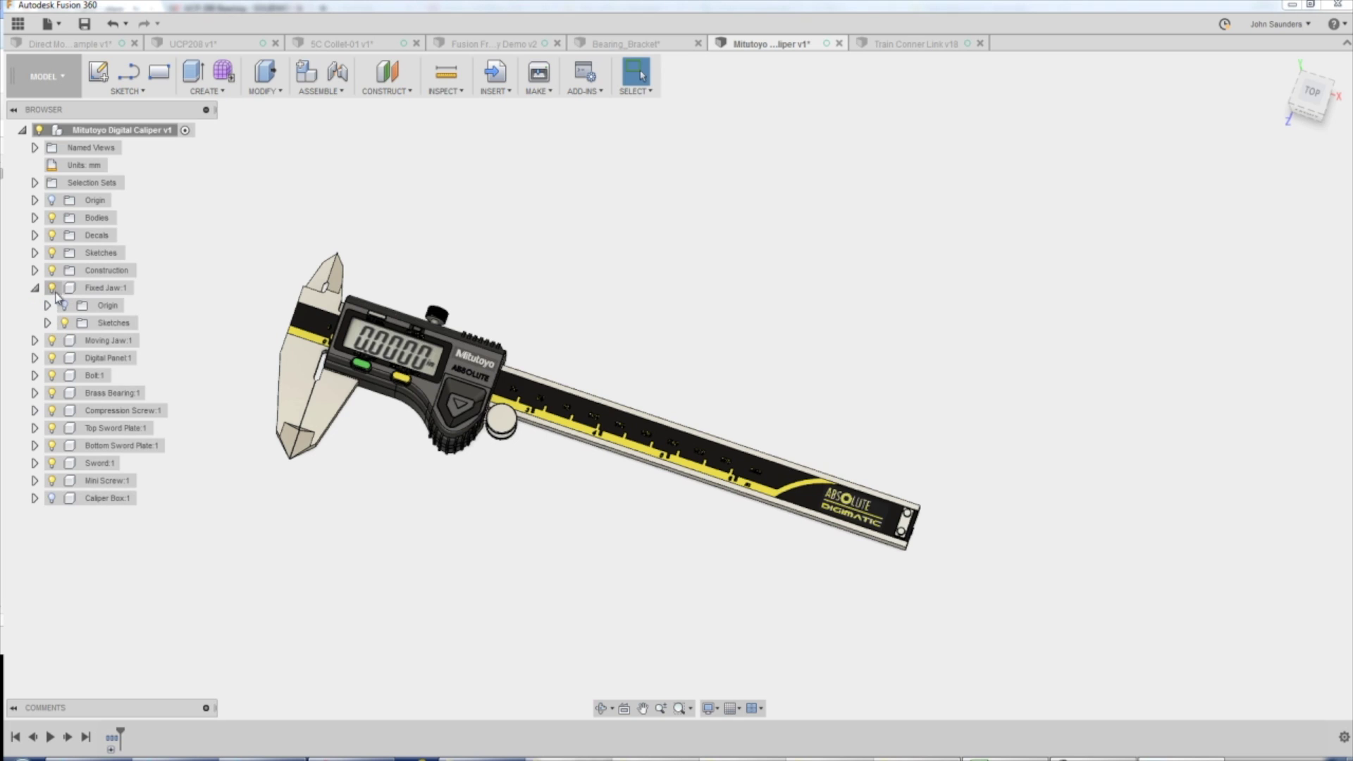
pyautogui.click(56, 220)
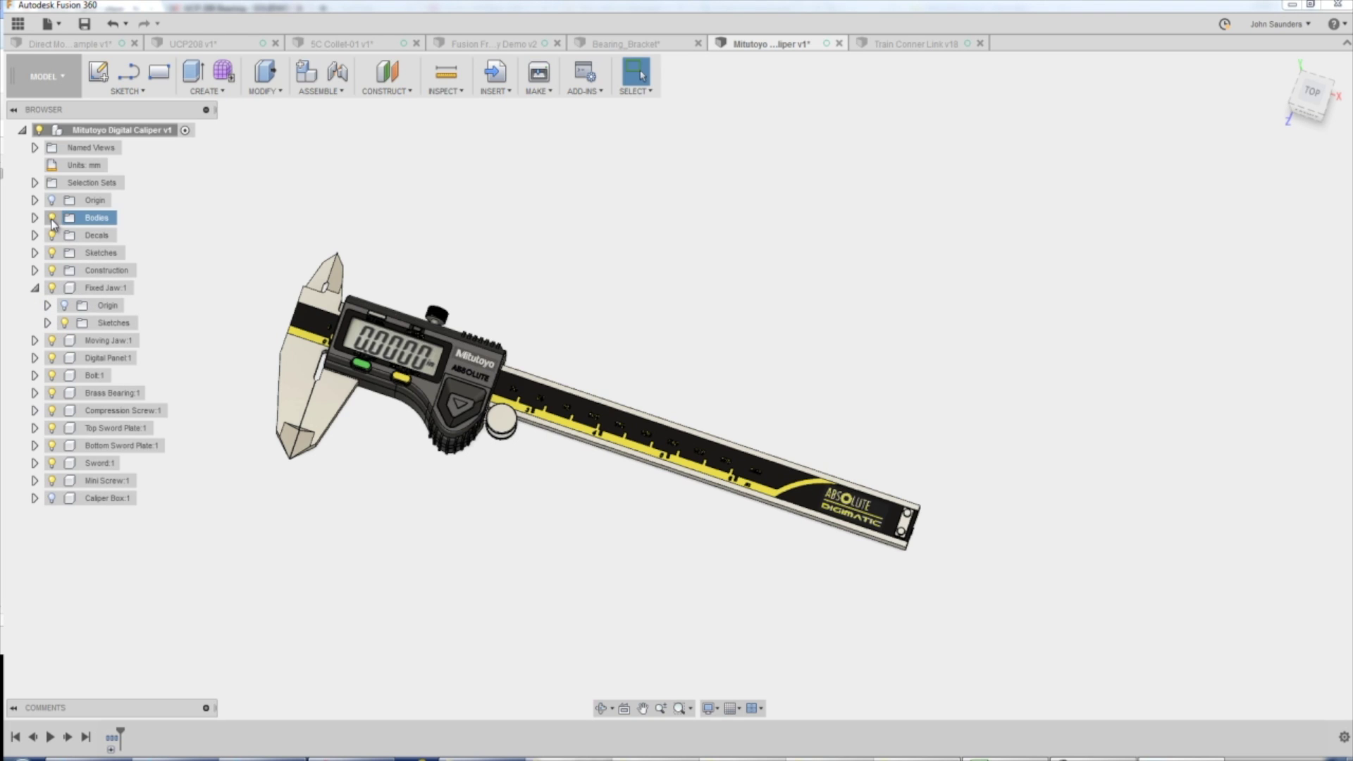
pyautogui.click(52, 219)
pyautogui.click(52, 219)
pyautogui.click(52, 219)
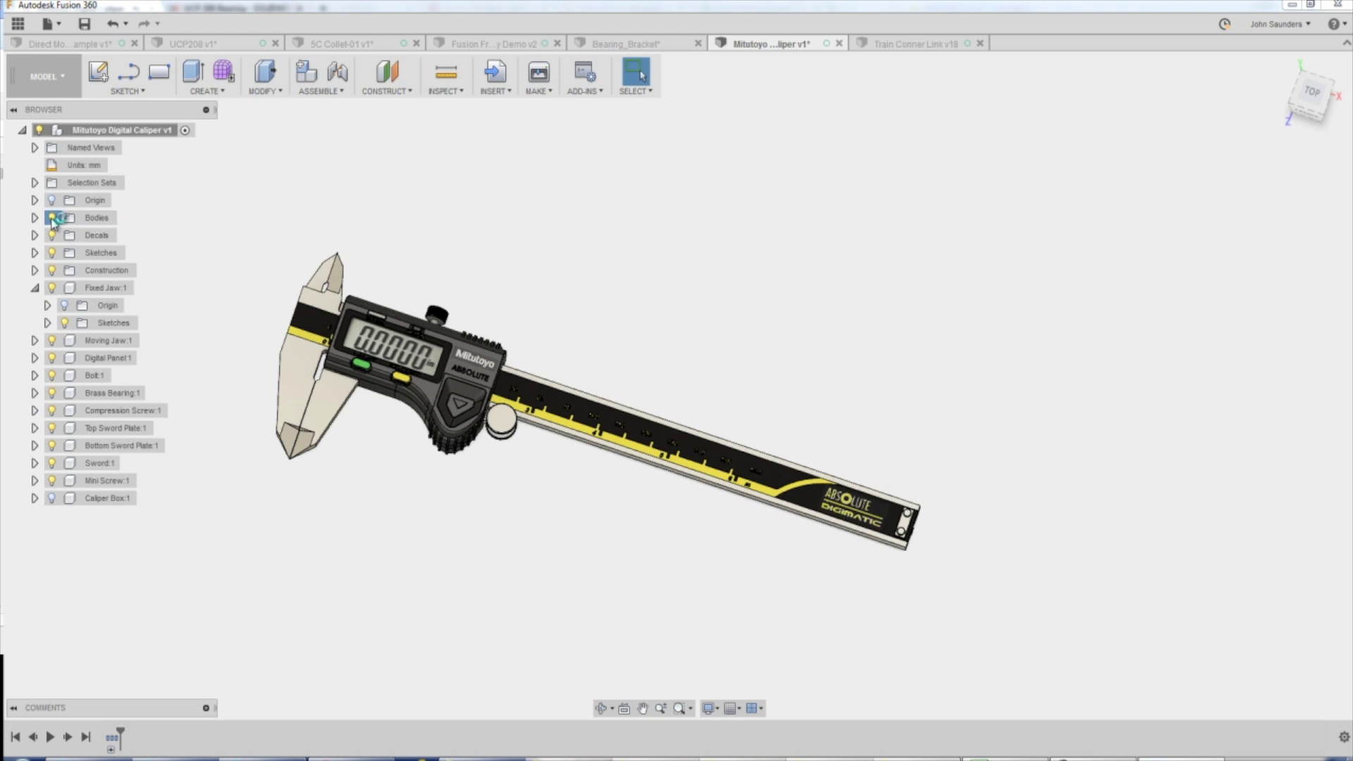
pyautogui.click(52, 219)
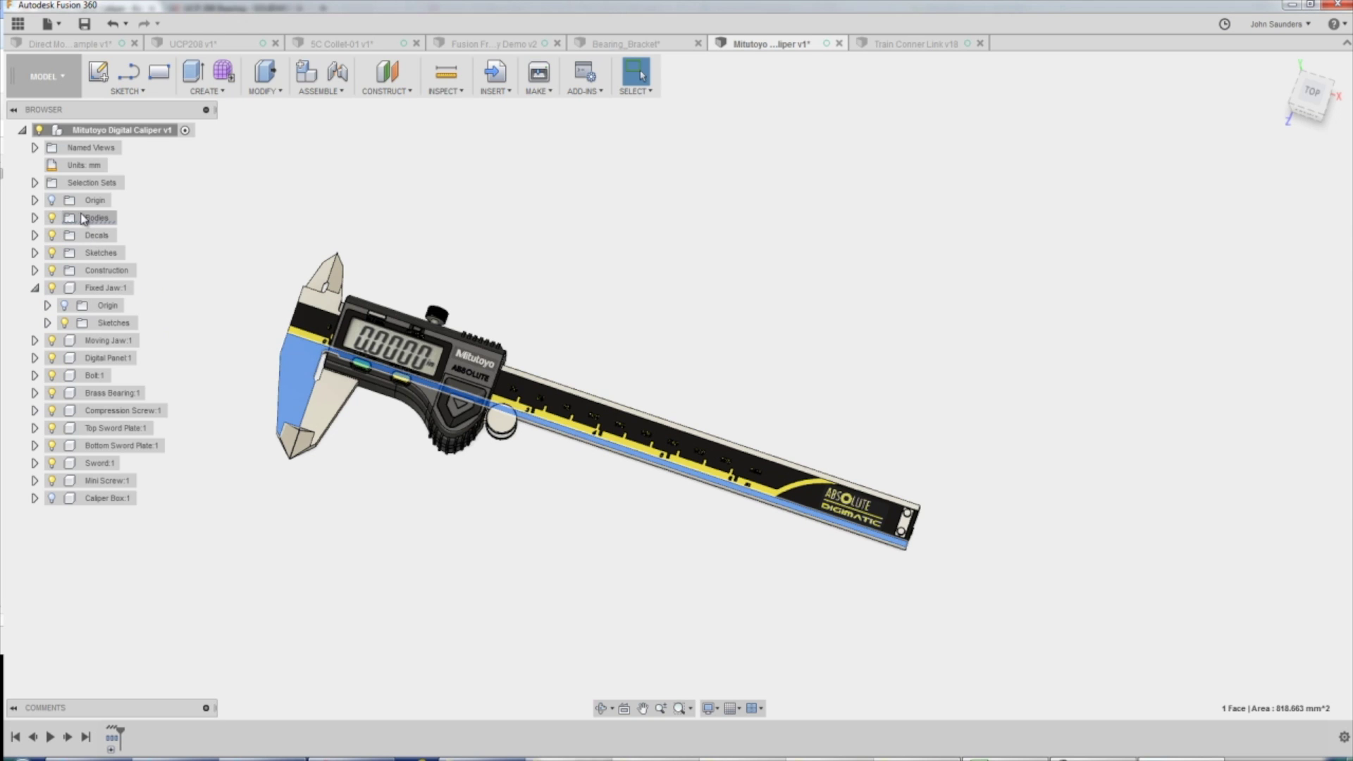
# Move Body1, the fixed jaw and beam, from the top-level Bodies folder into the Fixed Jaw component
pyautogui.click(34, 218)
pyautogui.click(35, 218)
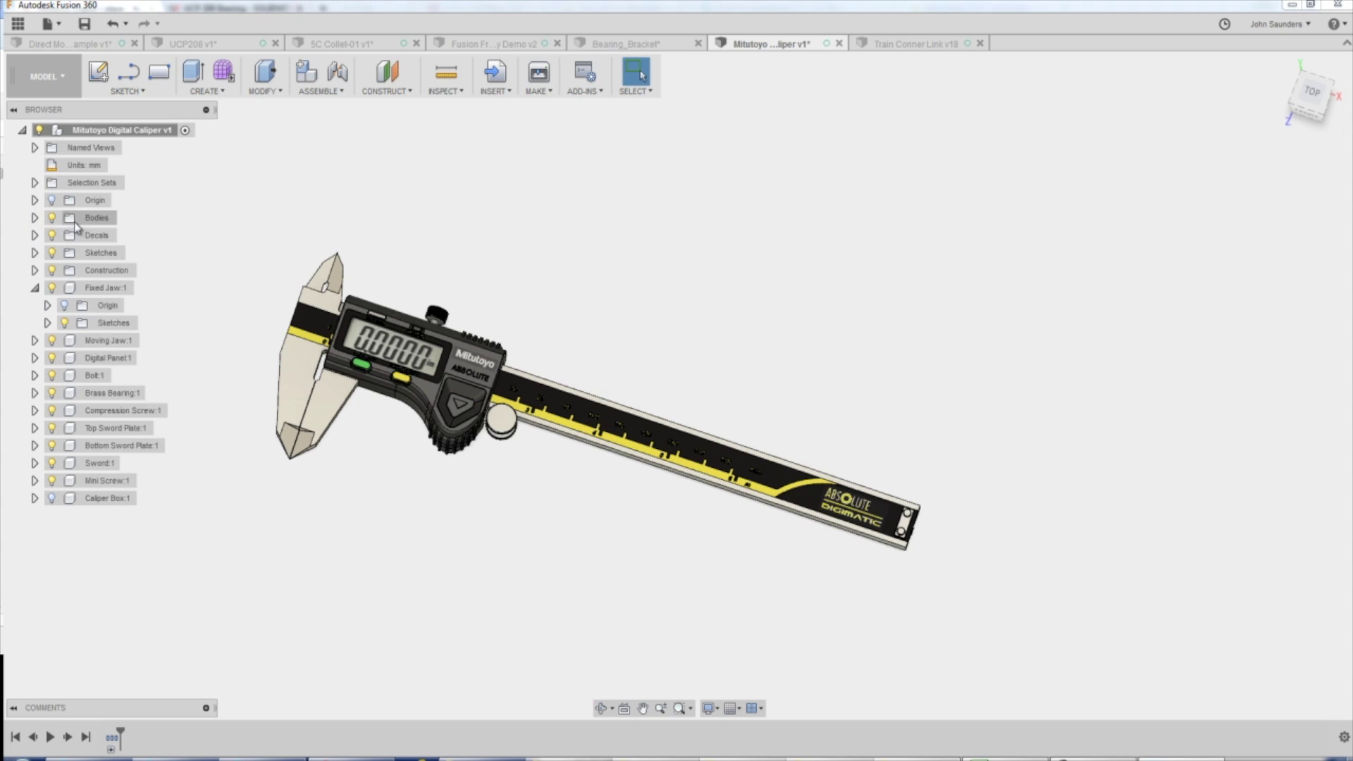
pyautogui.click(34, 219)
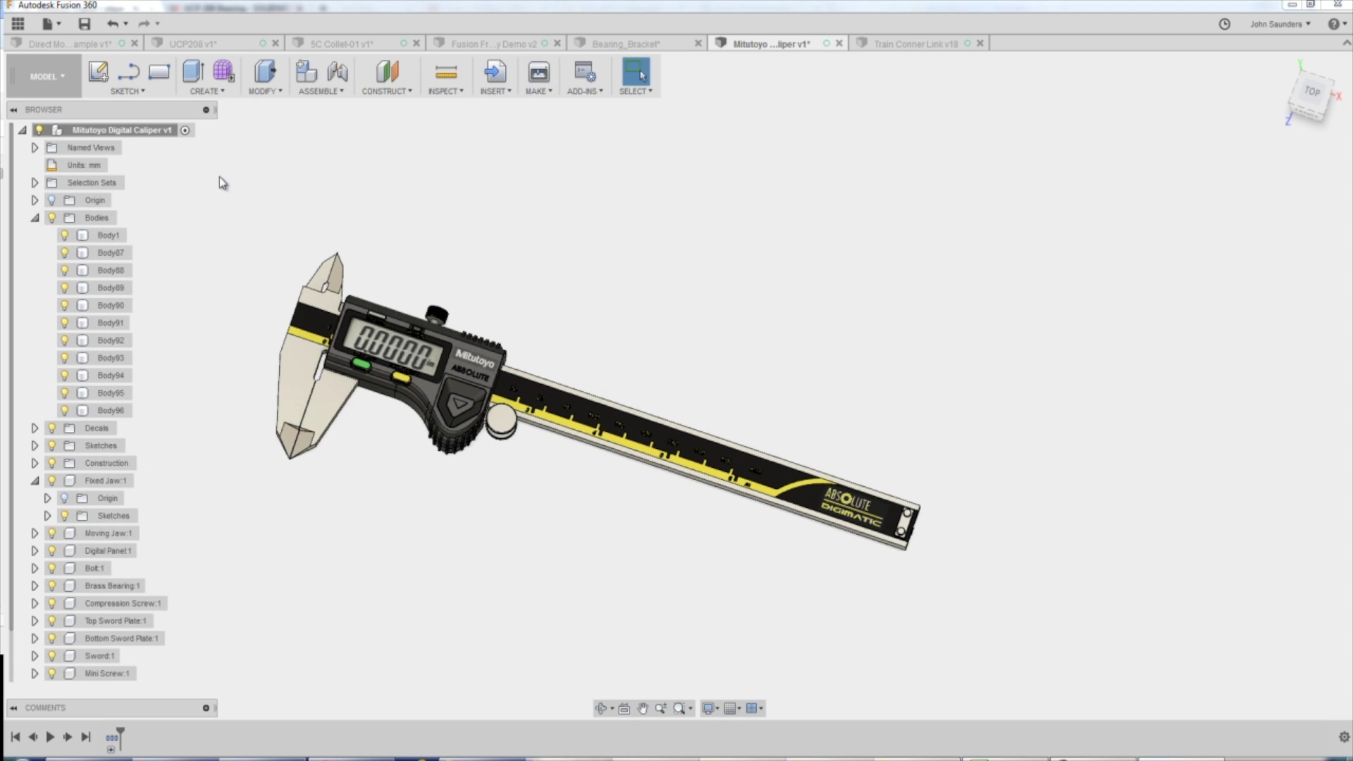
pyautogui.click(296, 275)
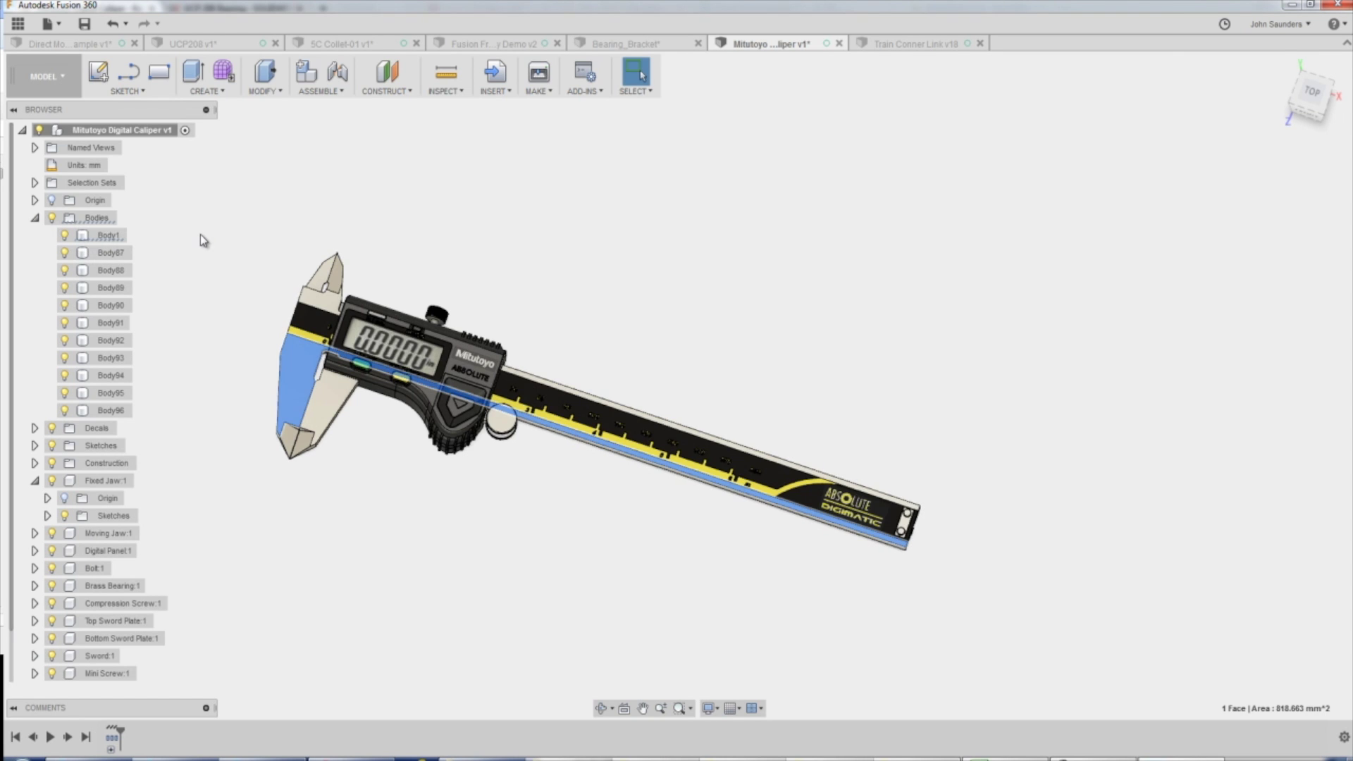
pyautogui.click(105, 235)
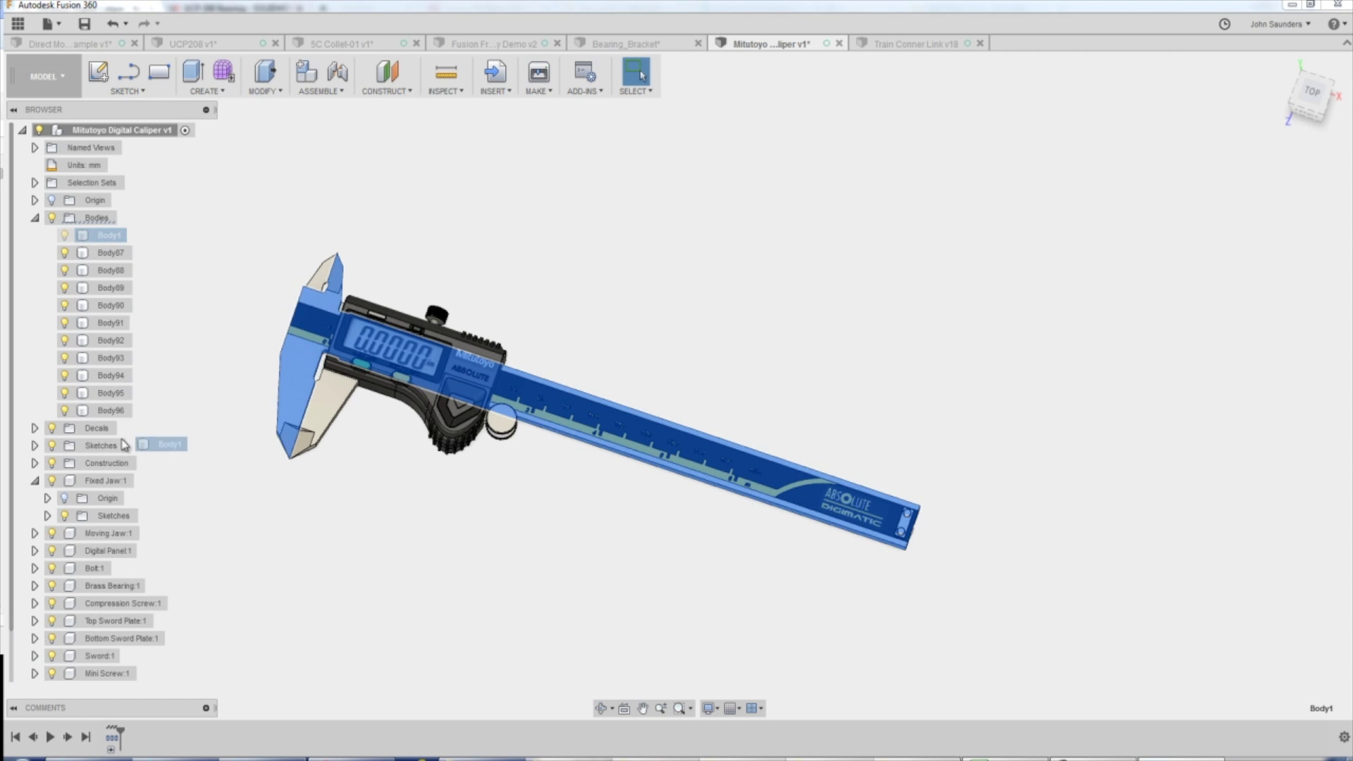
pyautogui.moveTo(135, 459); pyautogui.dragTo(110, 500)
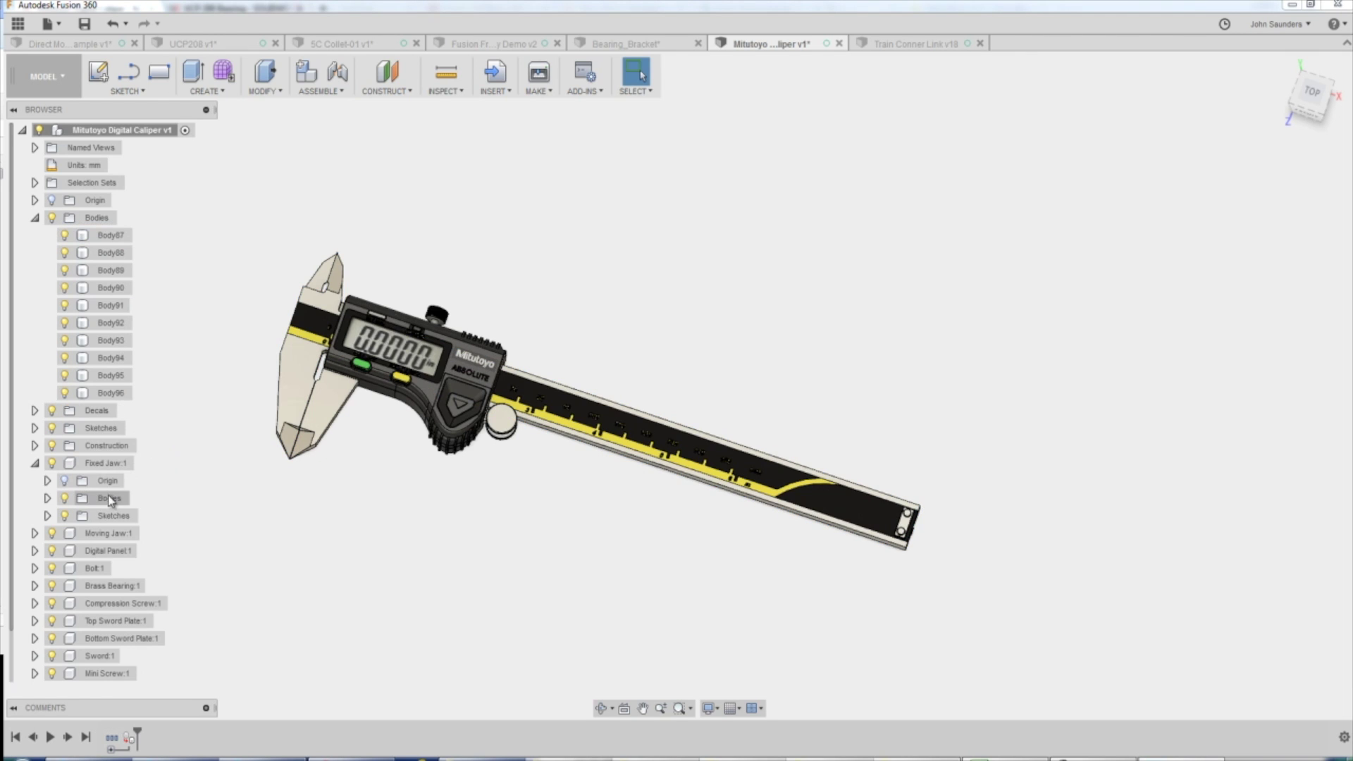
pyautogui.click(35, 463)
pyautogui.click(35, 217)
# Hide all components from Digital Panel through Caliper Box, keeping only the Fixed Jaw and Moving Jaw components shown
pyautogui.click(91, 322)
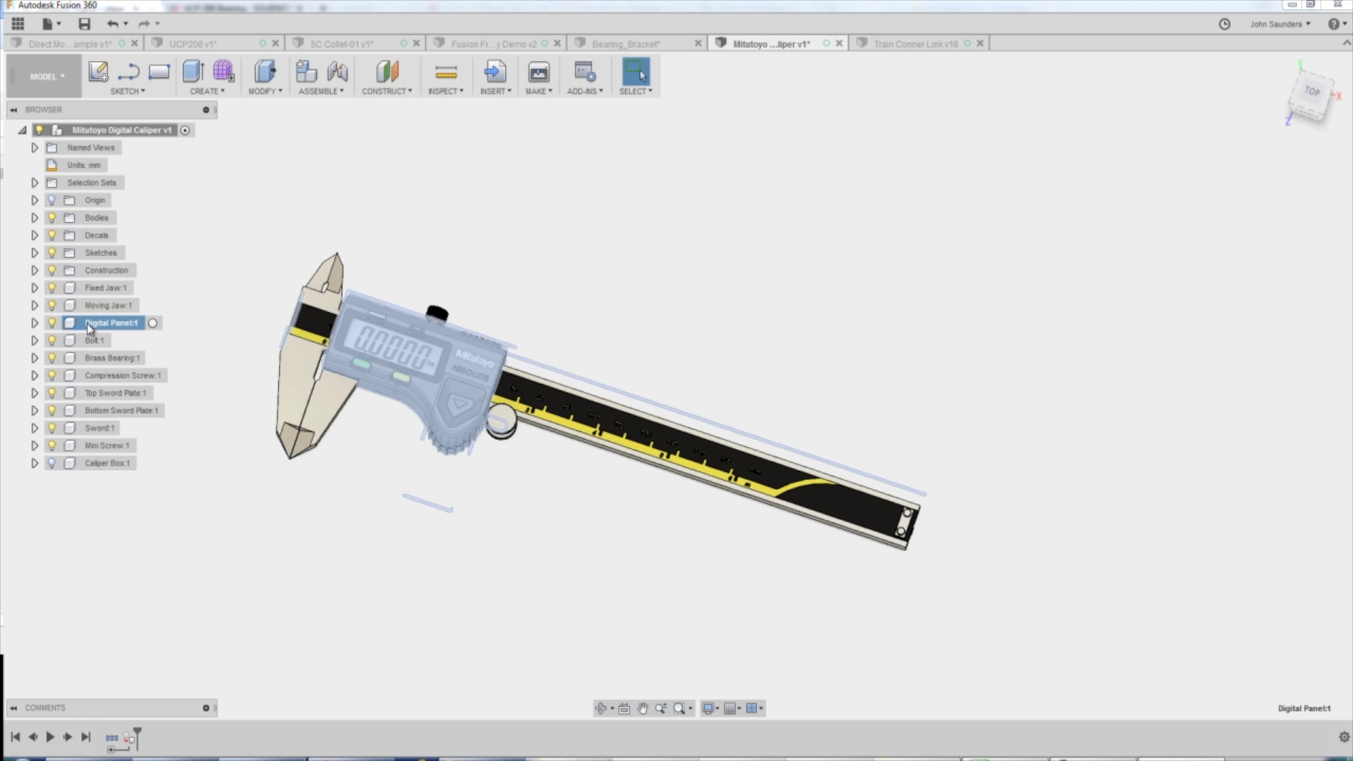
pyautogui.keyDown('shift'); pyautogui.click(105, 465); pyautogui.keyUp('shift')
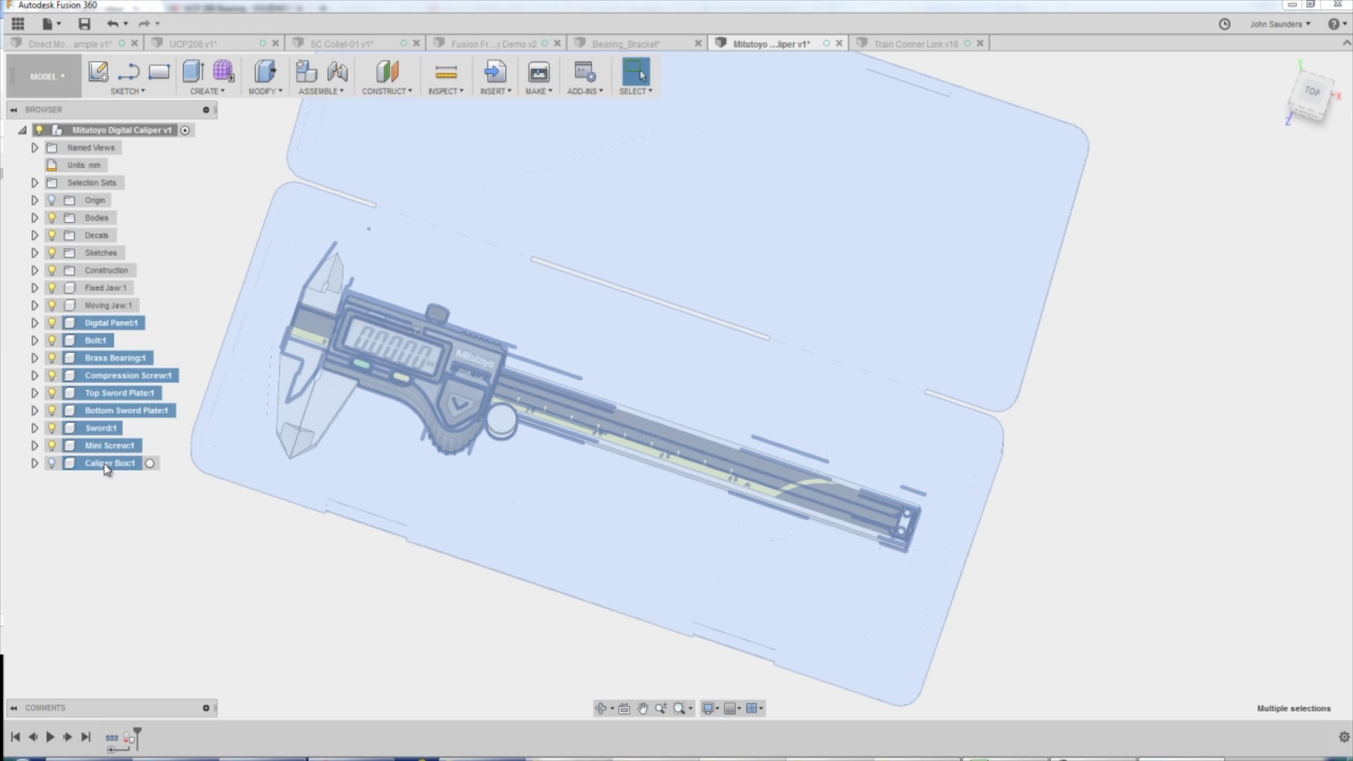
pyautogui.rightClick(105, 466)
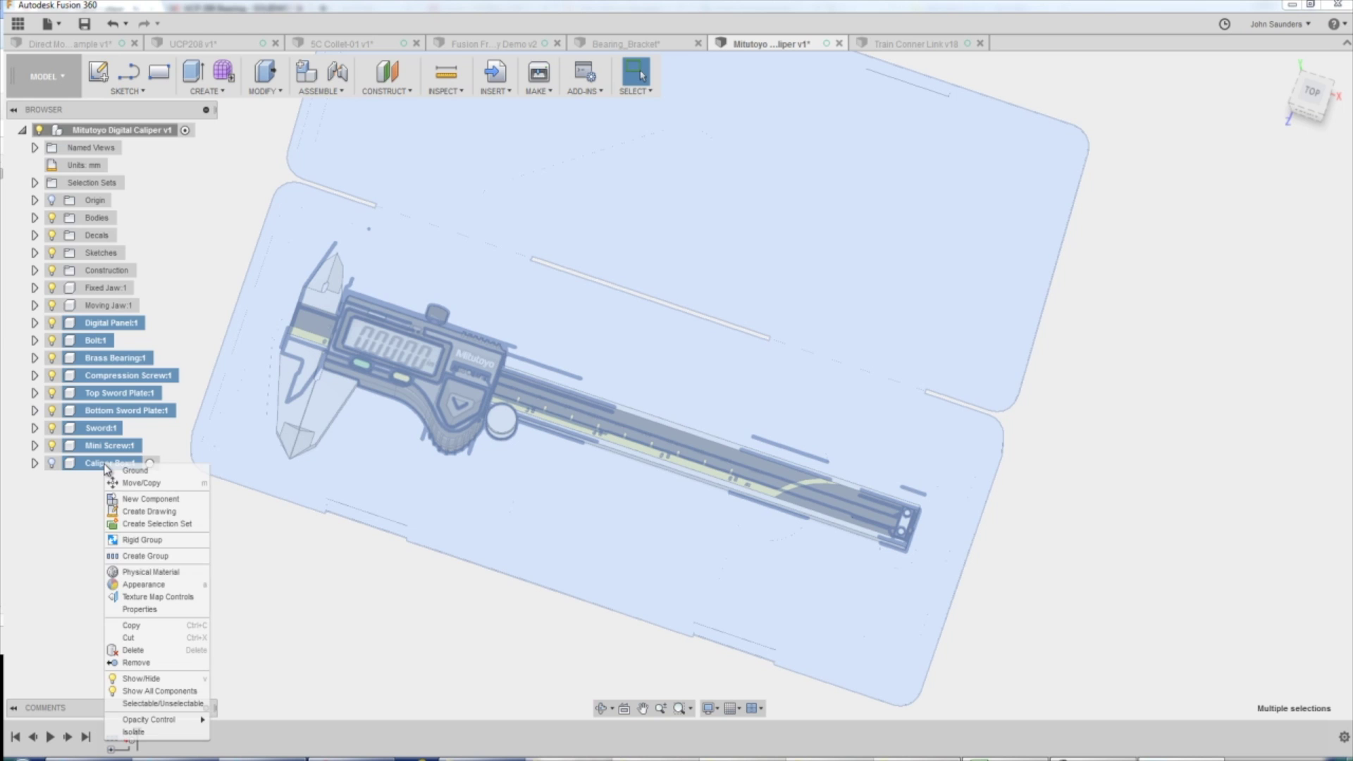
pyautogui.click(155, 691)
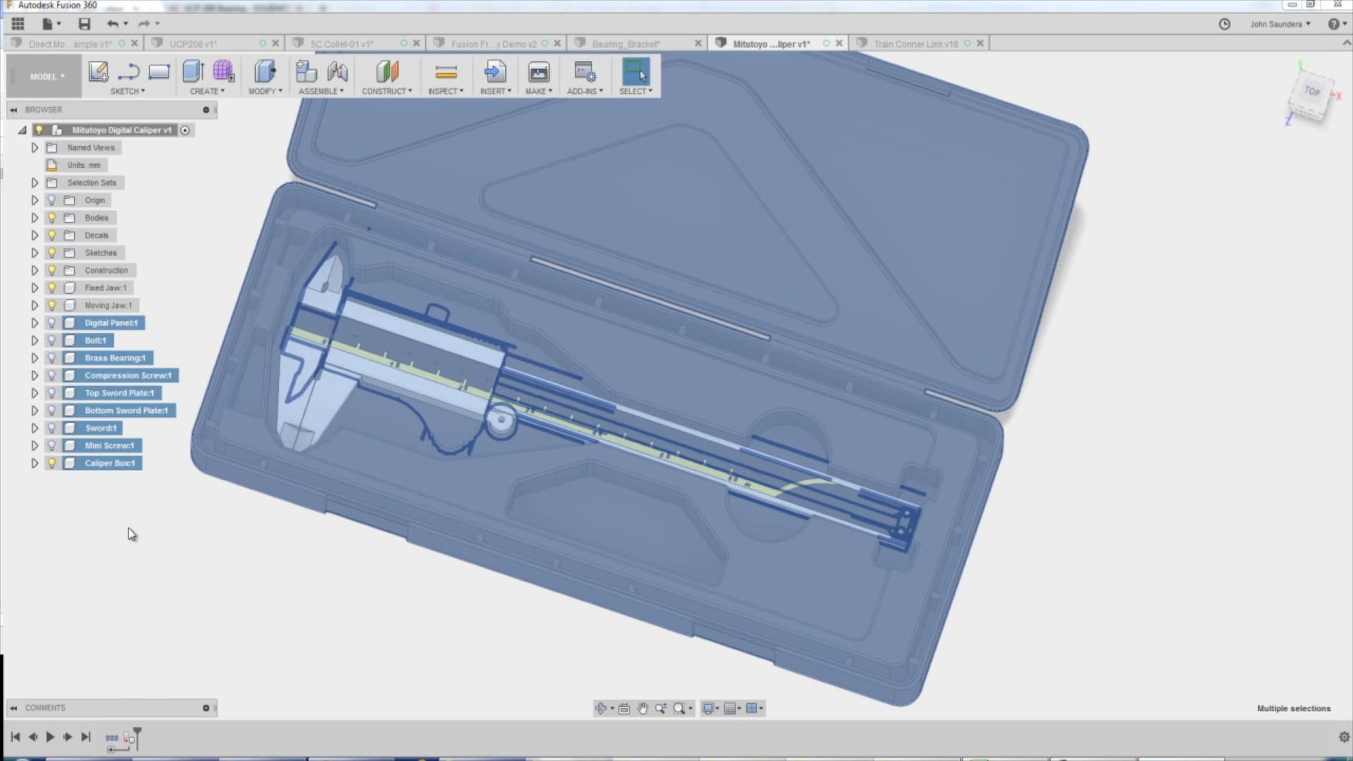
pyautogui.press('Escape')
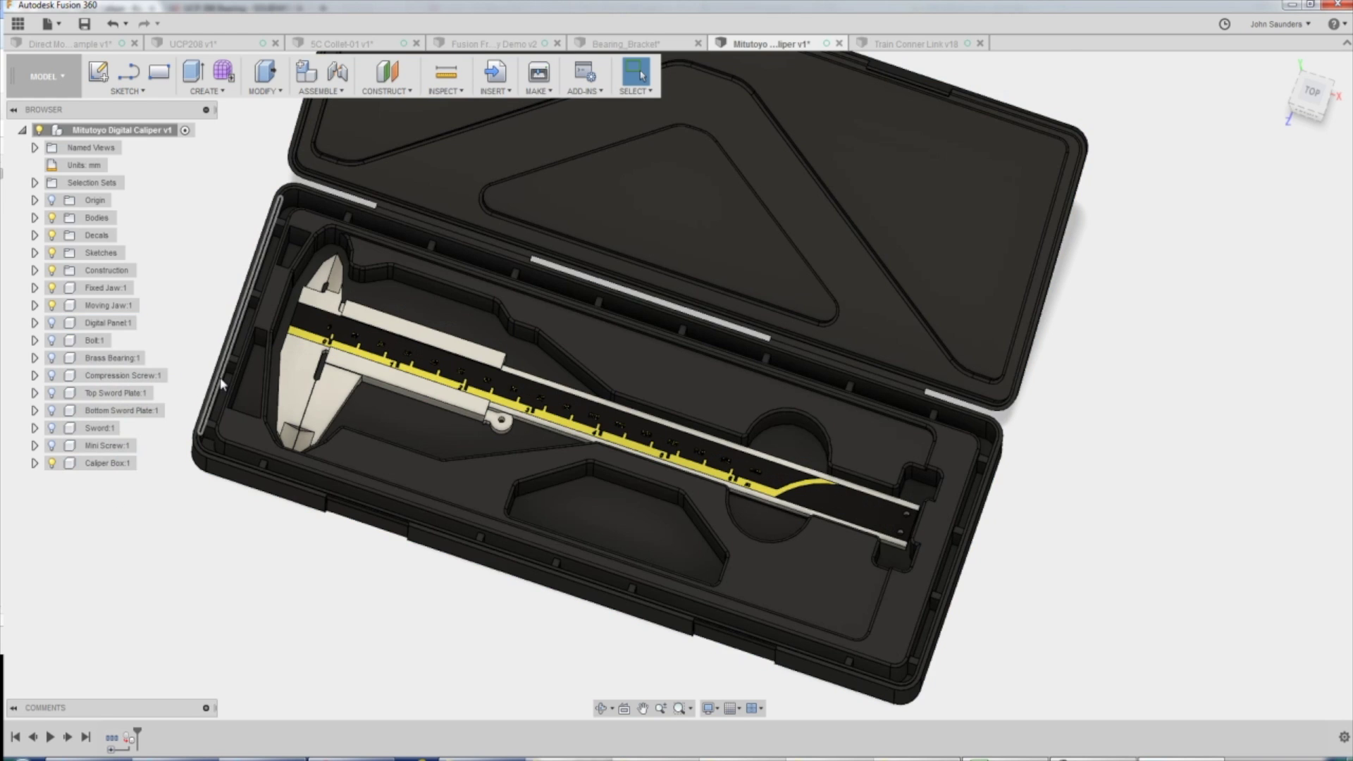
pyautogui.click(106, 463)
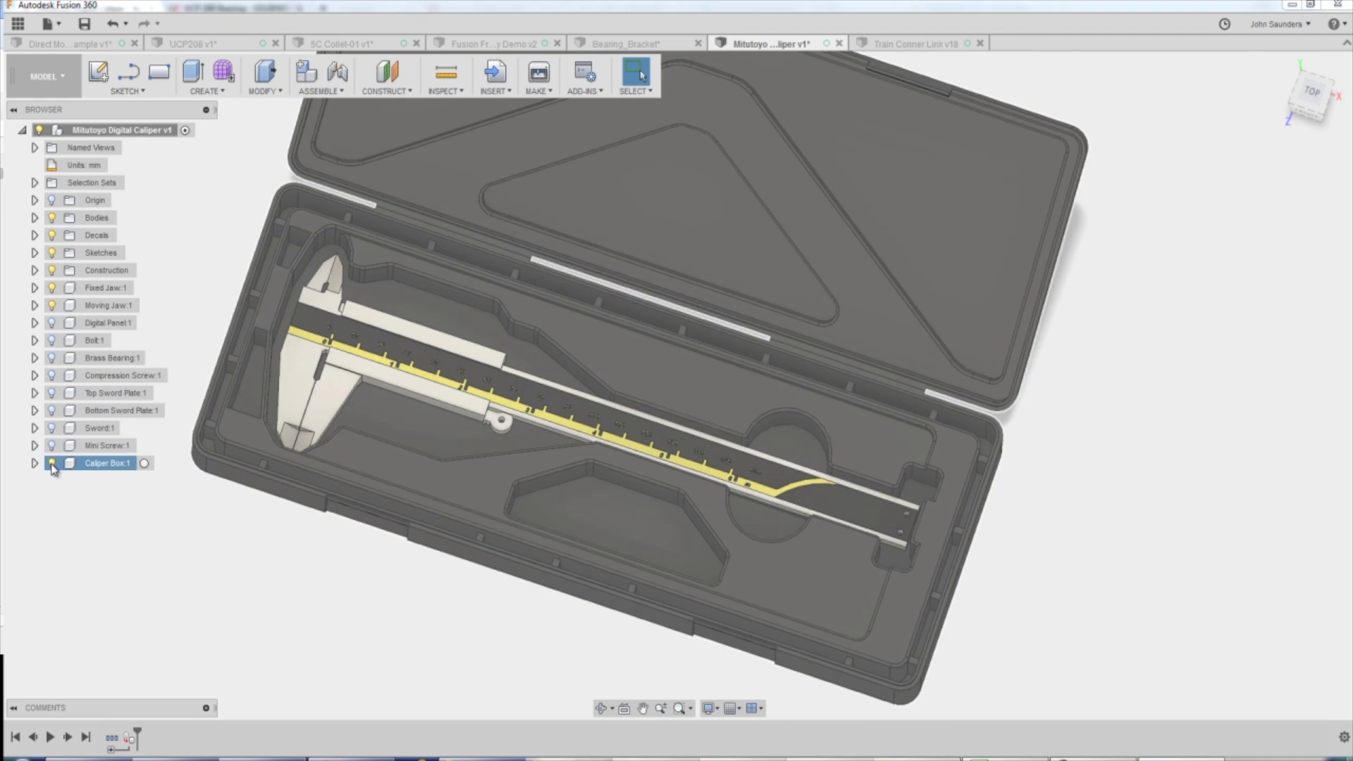
pyautogui.click(51, 463)
# Hide the Fixed Jaw and Moving Jaw components so only geometry outside the components is left on display
pyautogui.keyDown('shift'); pyautogui.moveTo(249, 332); pyautogui.dragTo(161, 321, button='middle'); pyautogui.keyUp('shift')
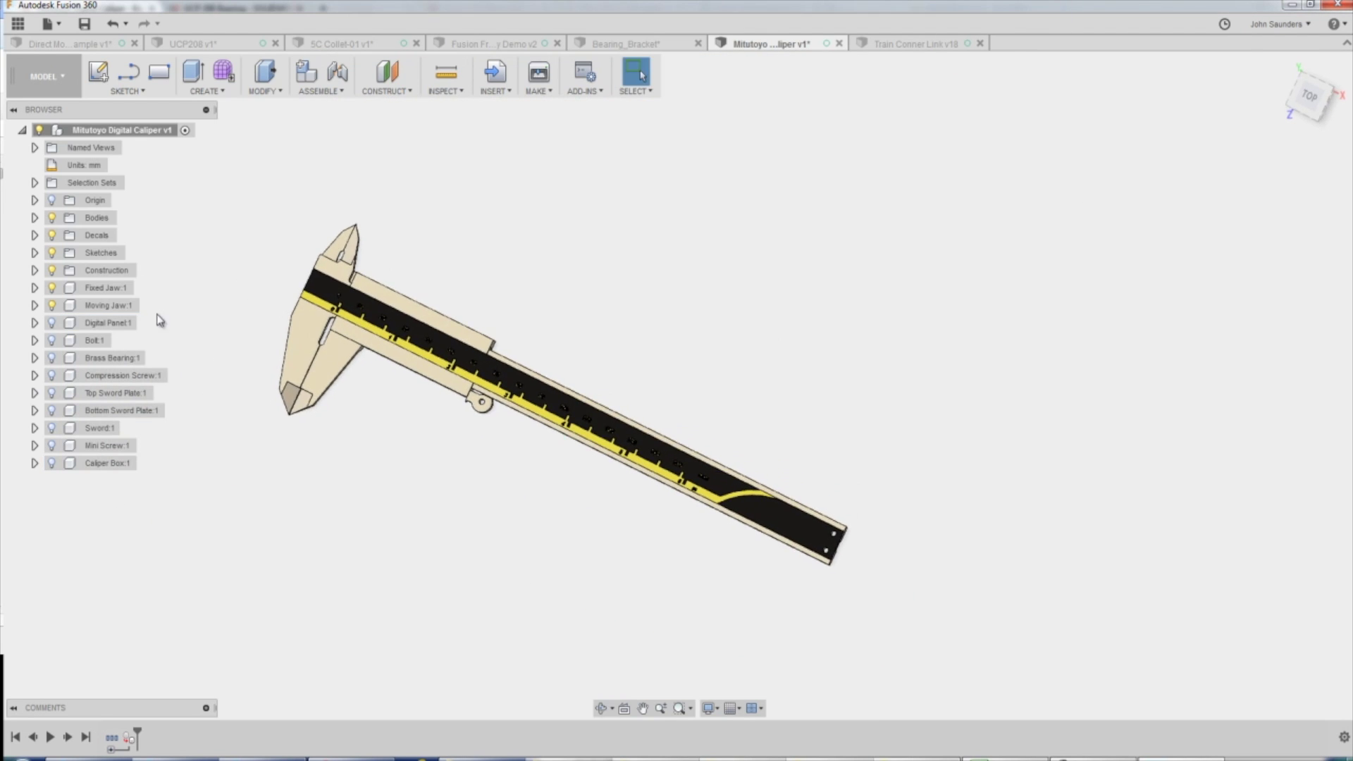
pyautogui.click(82, 289)
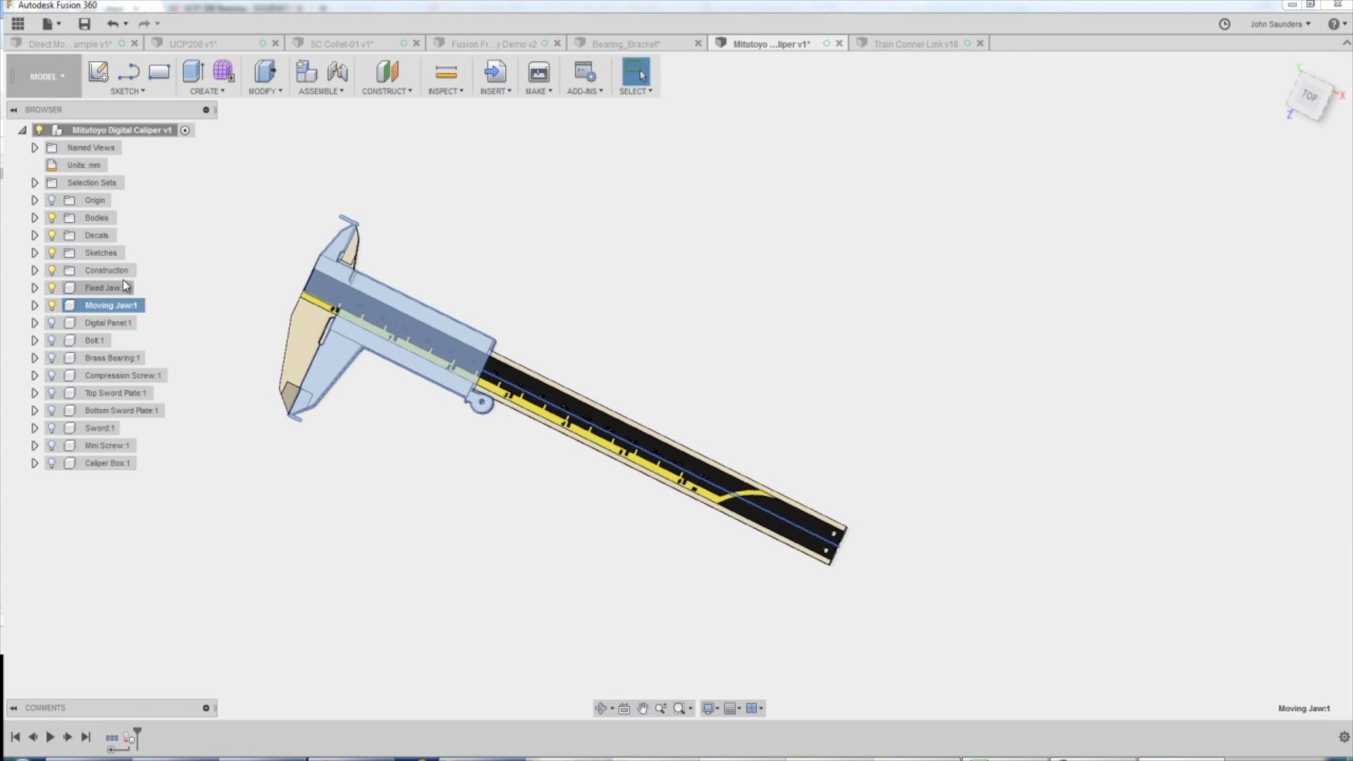
pyautogui.click(51, 288)
pyautogui.click(51, 305)
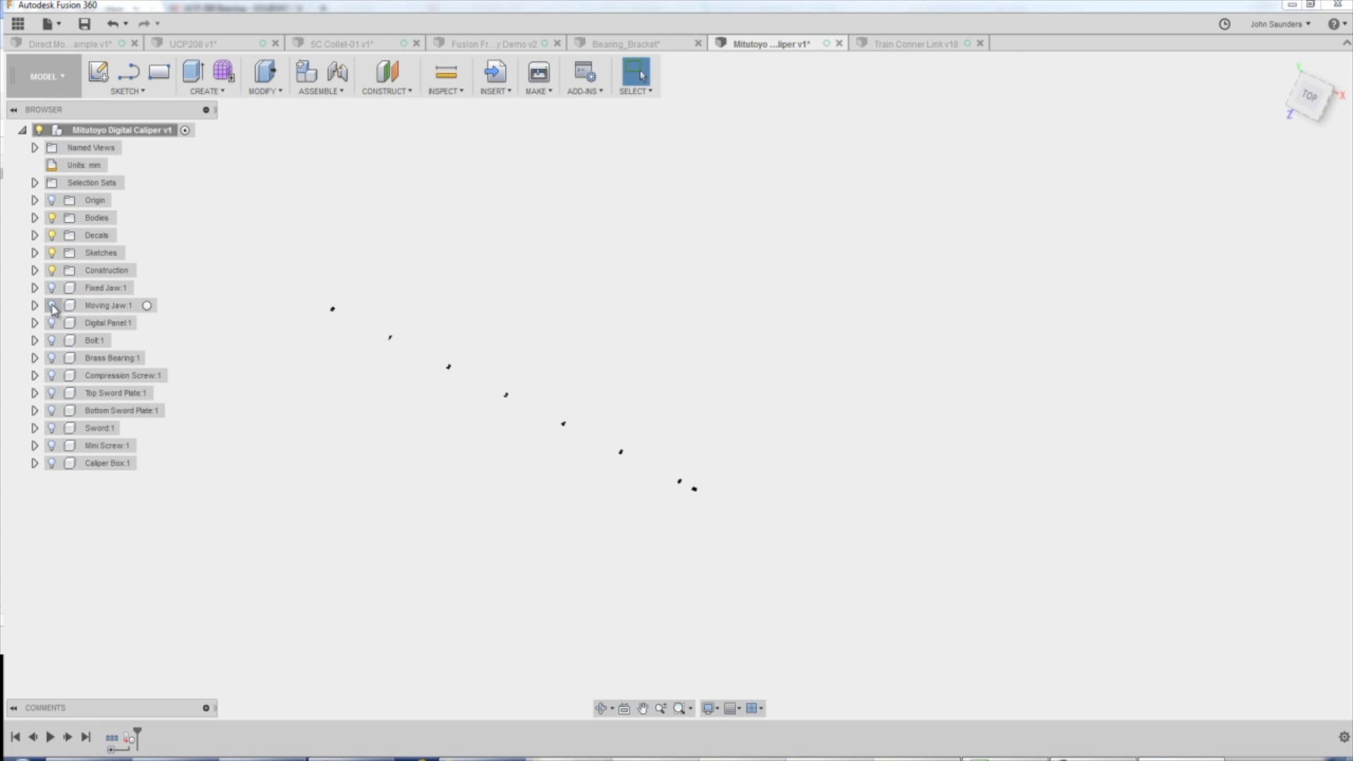
# Examine the loose scale numerals up close and check whether they belong to the top-level Bodies folder
pyautogui.keyDown('shift'); pyautogui.moveTo(308, 260); pyautogui.dragTo(345, 287, button='middle'); pyautogui.keyUp('shift')
pyautogui.scroll(10, 372, 374)
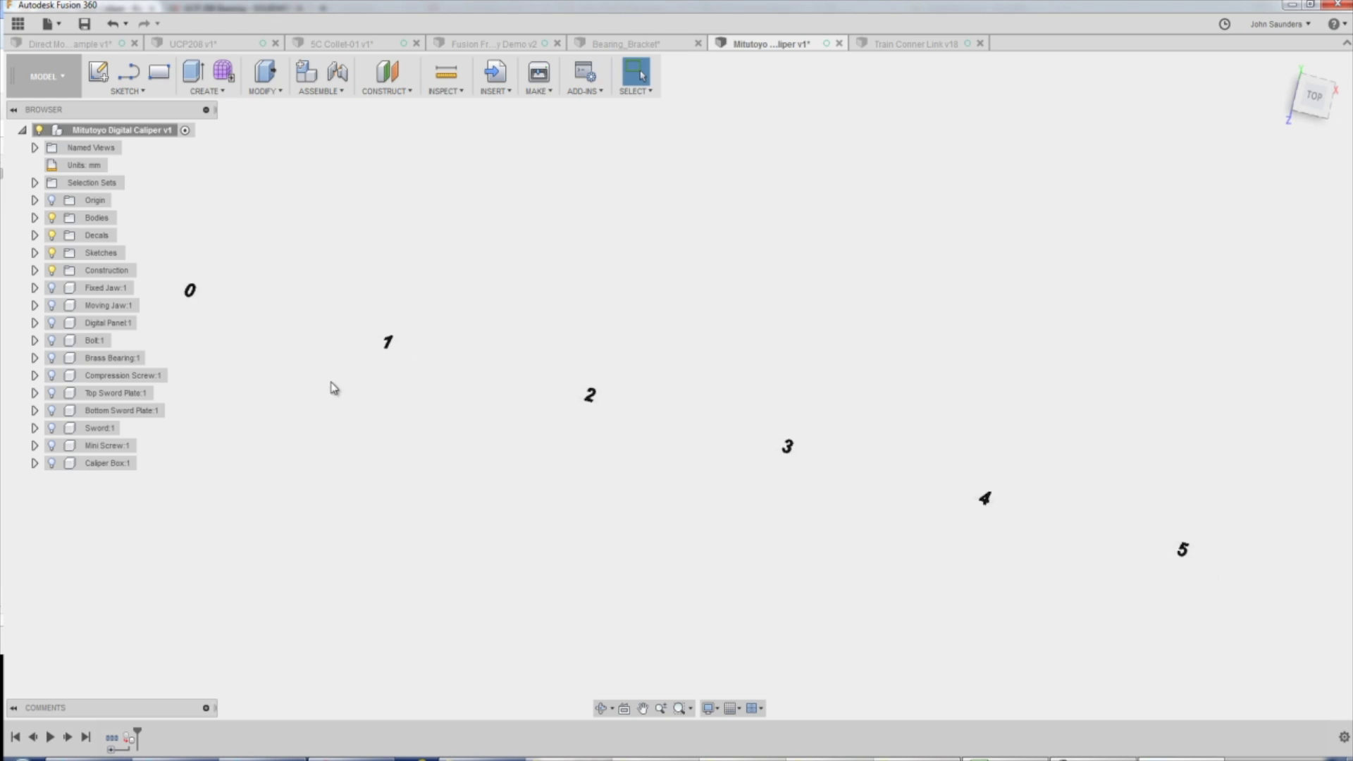
pyautogui.scroll(2, 405, 323)
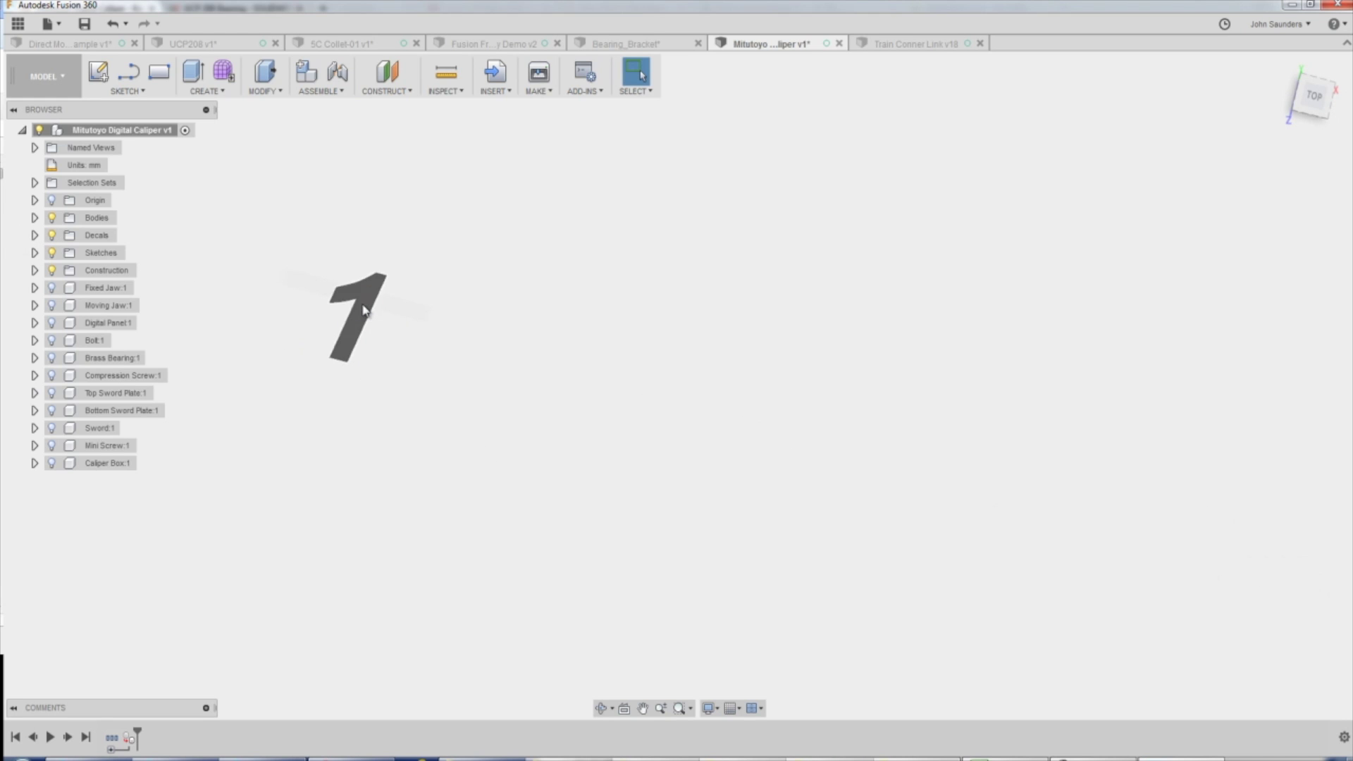
pyautogui.click(363, 305)
pyautogui.scroll(-6, 278, 414)
pyautogui.scroll(-10, 289, 345)
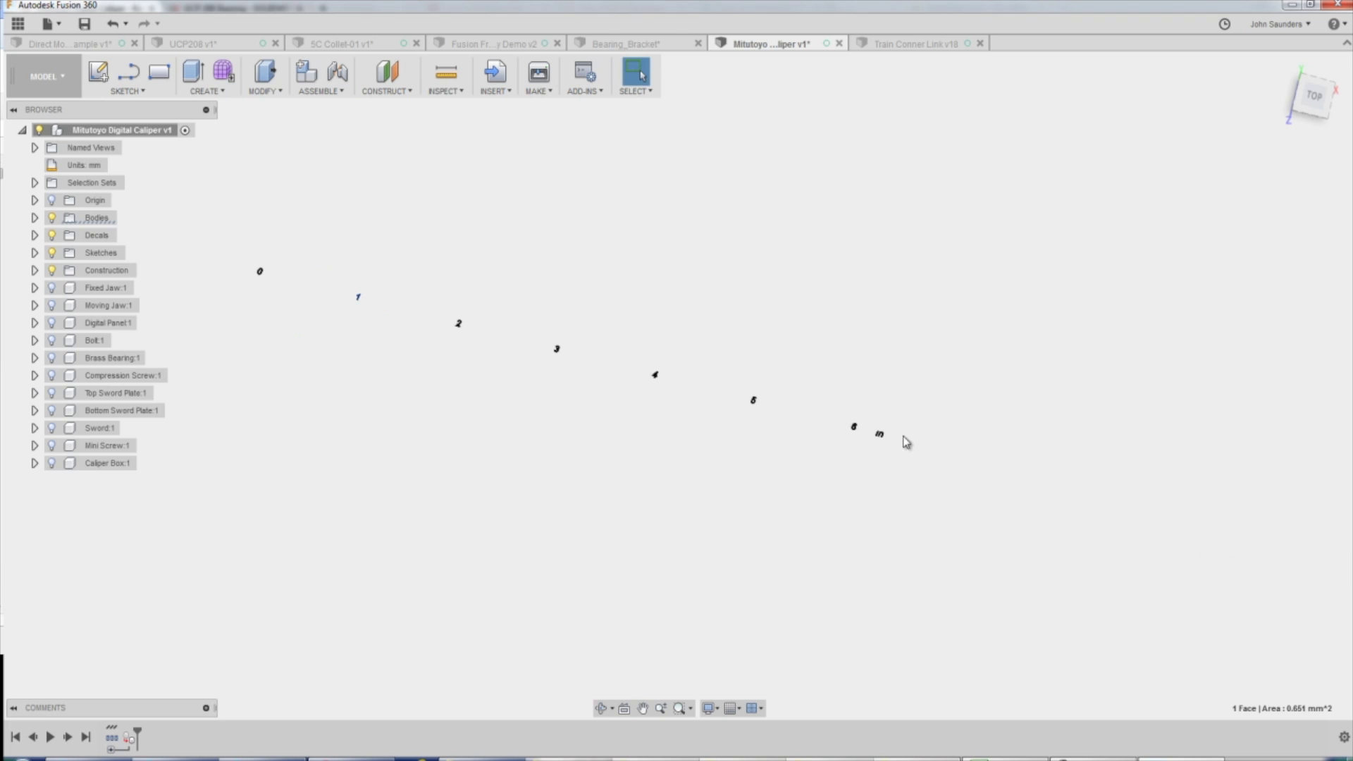
pyautogui.click(35, 218)
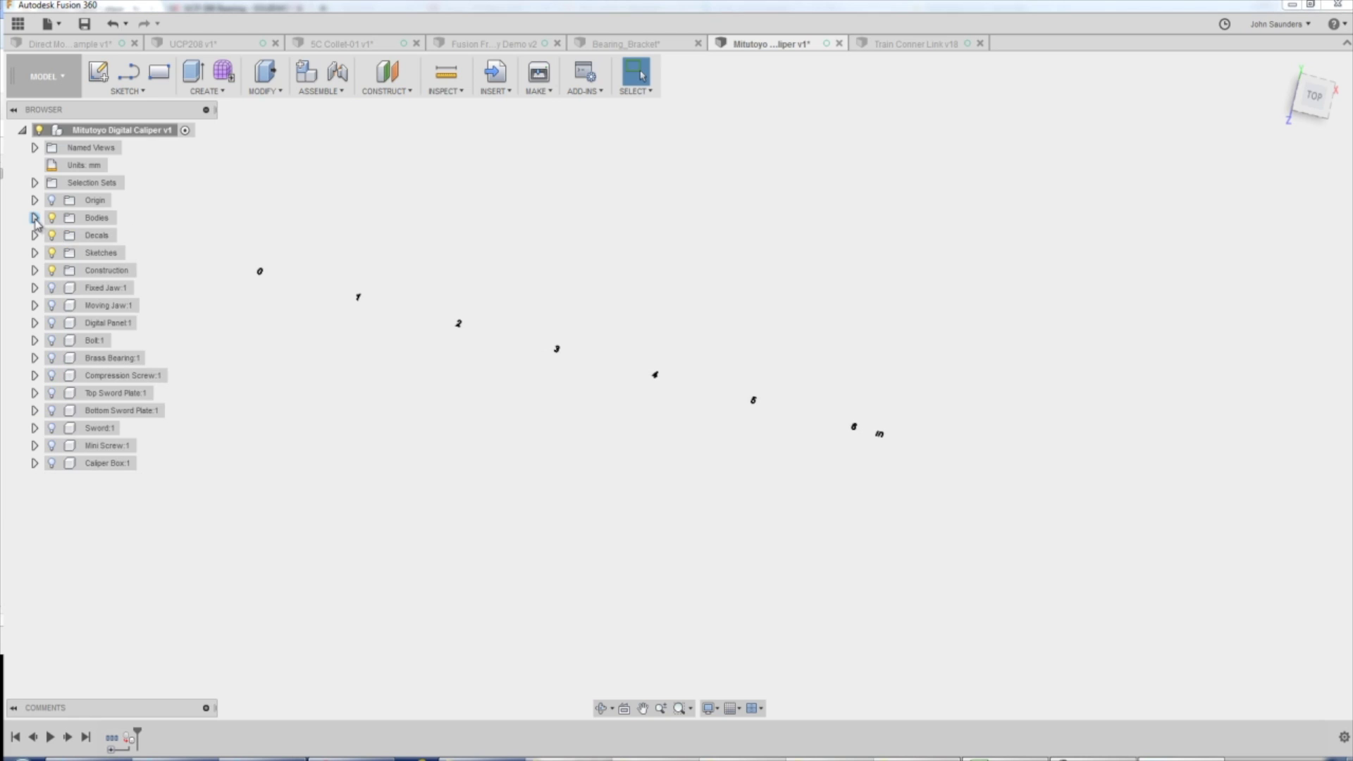
# Show all components from Fixed Jaw through Caliper Box again, and hide only the Caliper Box
pyautogui.click(100, 290)
pyautogui.keyDown('shift'); pyautogui.click(100, 467); pyautogui.keyUp('shift')
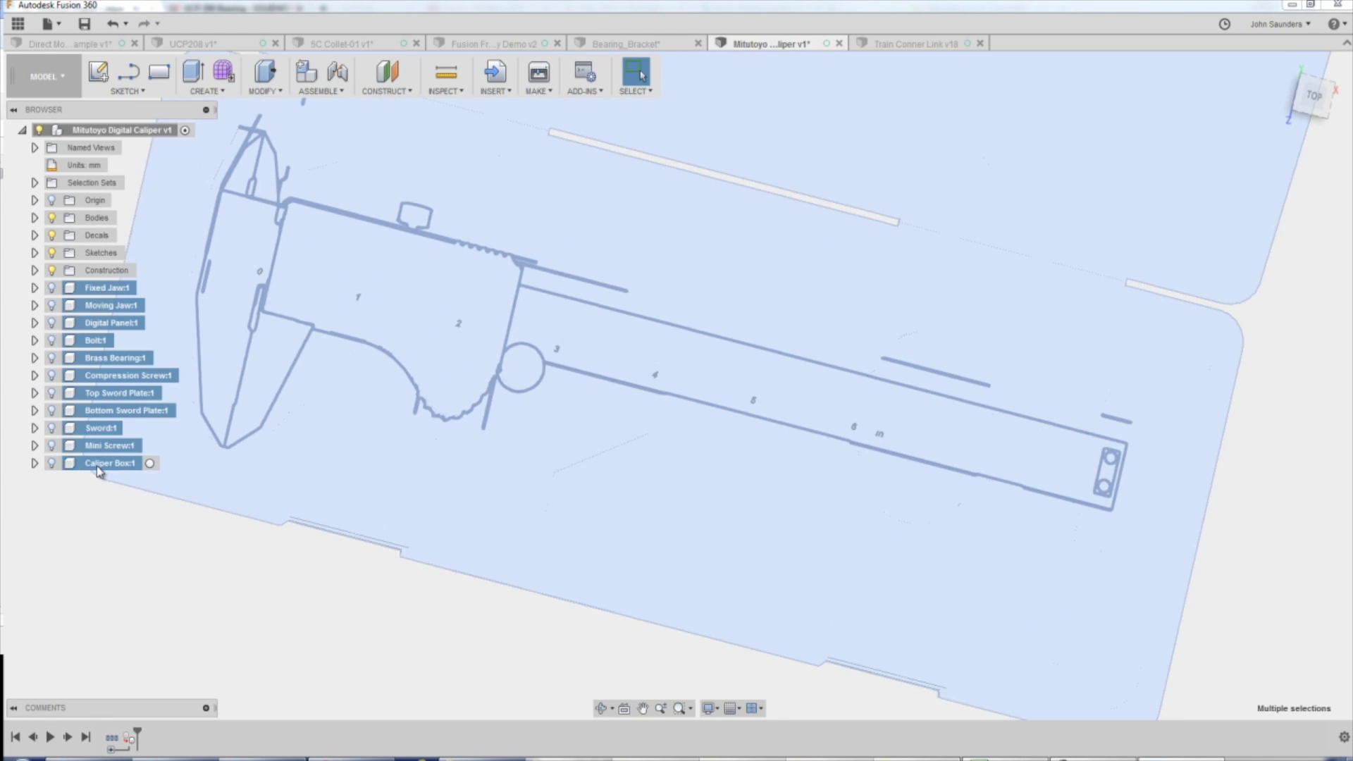
pyautogui.rightClick(96, 467)
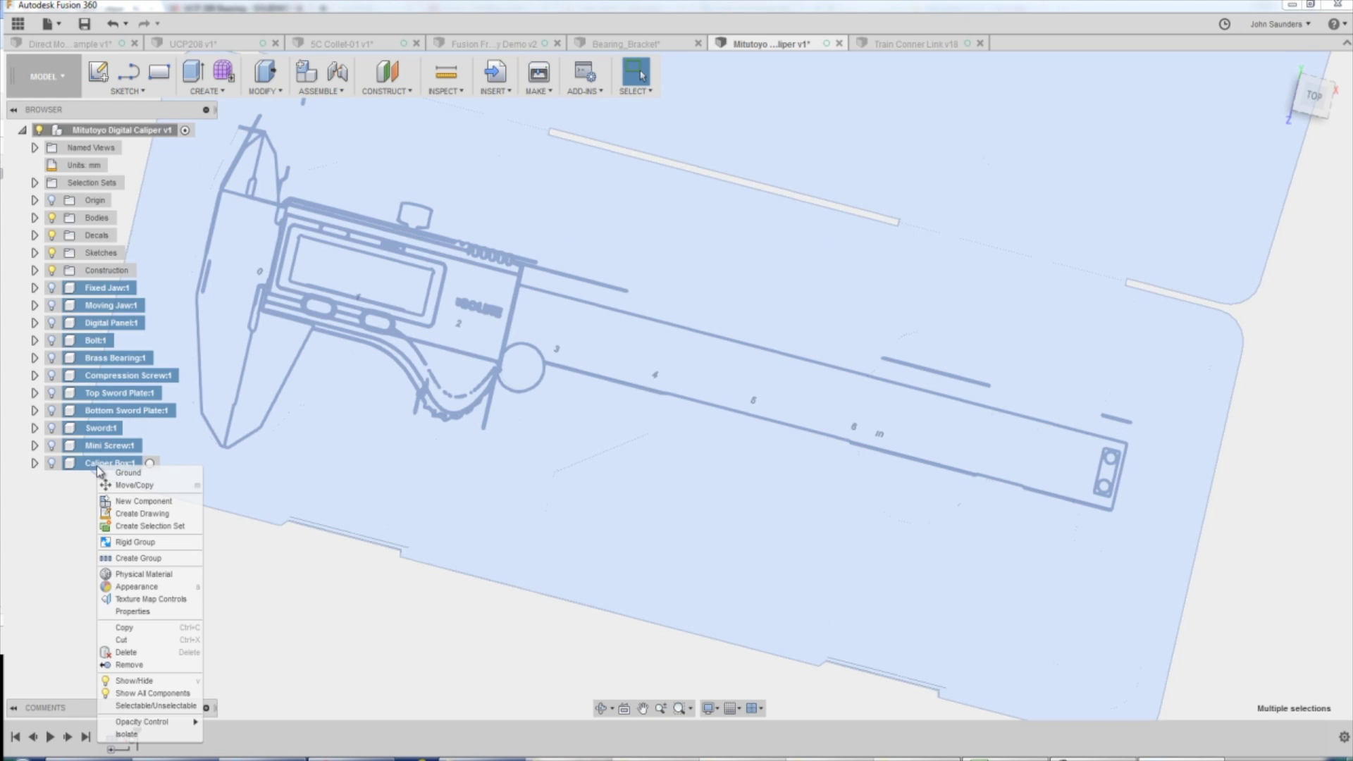
pyautogui.click(152, 692)
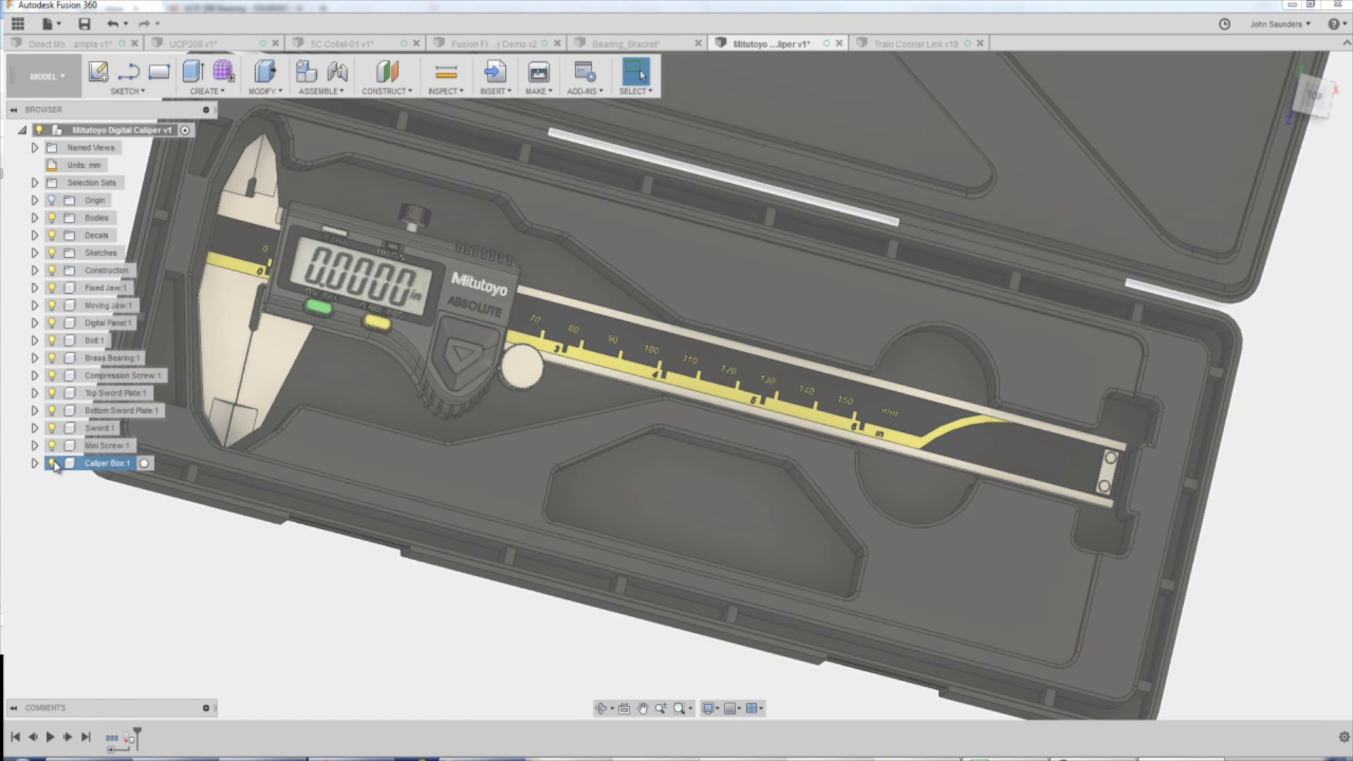
pyautogui.click(52, 463)
pyautogui.scroll(-3, 483, 265)
pyautogui.moveTo(436, 398); pyautogui.dragTo(561, 291)
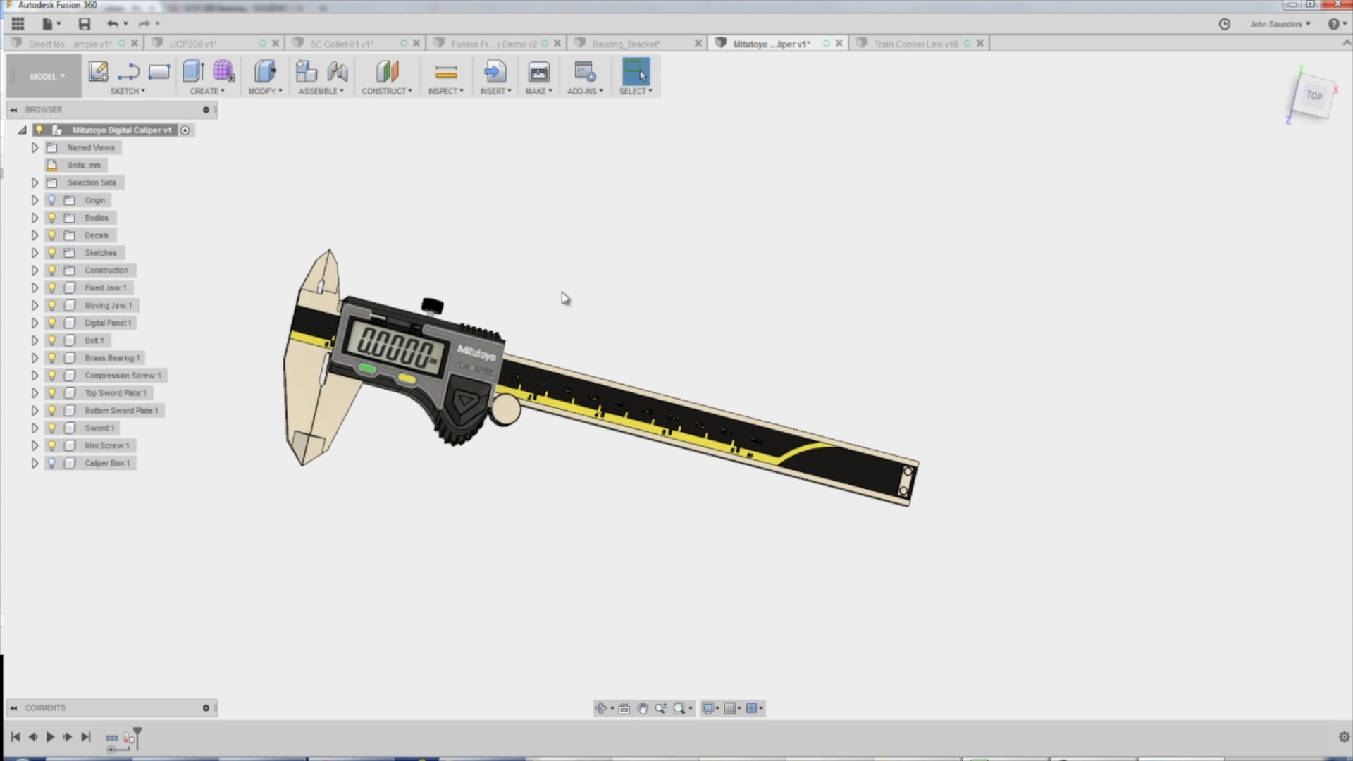
# Move the digital panel and moving jaw freely off the caliper to test their motion, and undo the moves
pyautogui.moveTo(408, 337); pyautogui.dragTo(552, 331)
pyautogui.moveTo(481, 409); pyautogui.dragTo(448, 466)
pyautogui.moveTo(426, 306); pyautogui.dragTo(396, 227)
pyautogui.hotkey('ctrl', 'z')
pyautogui.hotkey('ctrl', 'z')
pyautogui.hotkey('ctrl', 'z')
pyautogui.hotkey('ctrl', 'z')
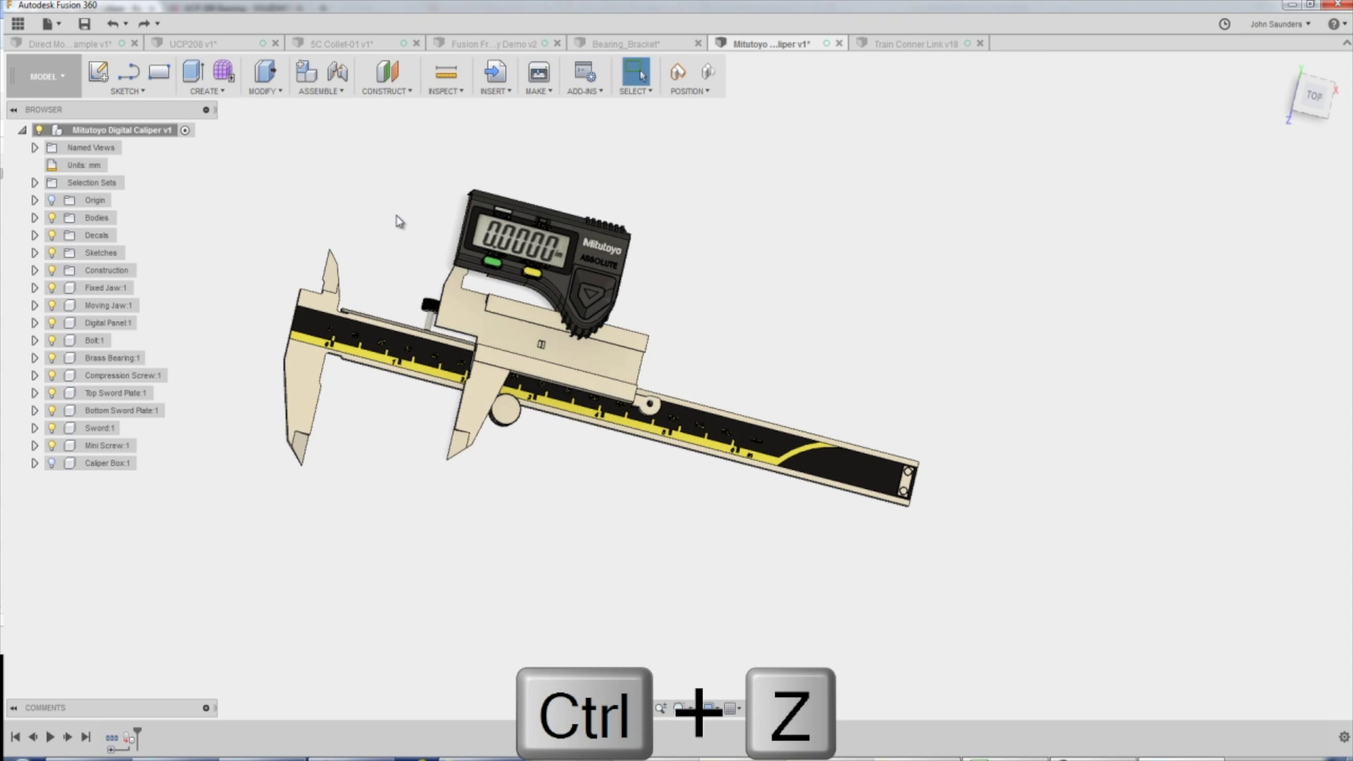
# Create a rigid group from the Digital Panel and Compression Screw components, with child components included
pyautogui.click(332, 91)
pyautogui.click(320, 177)
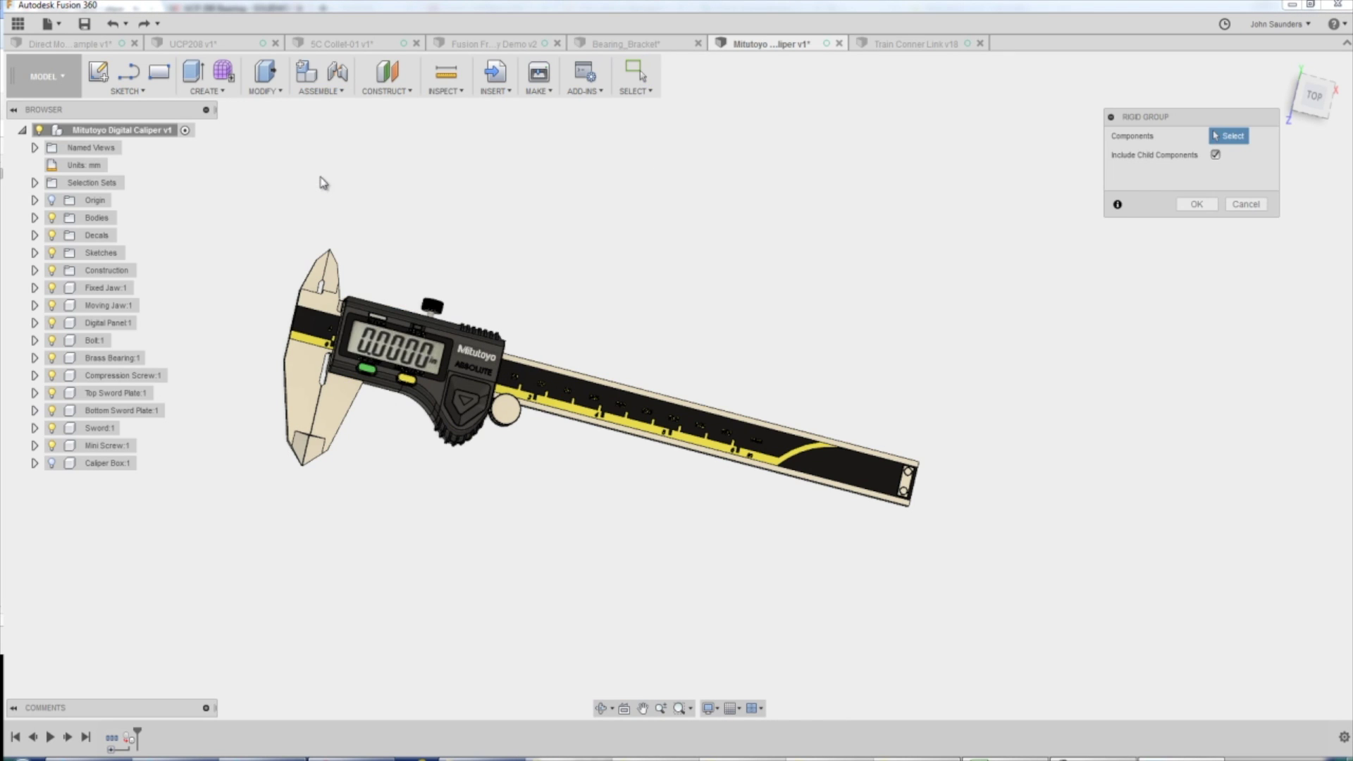
pyautogui.moveTo(1115, 115); pyautogui.dragTo(888, 140)
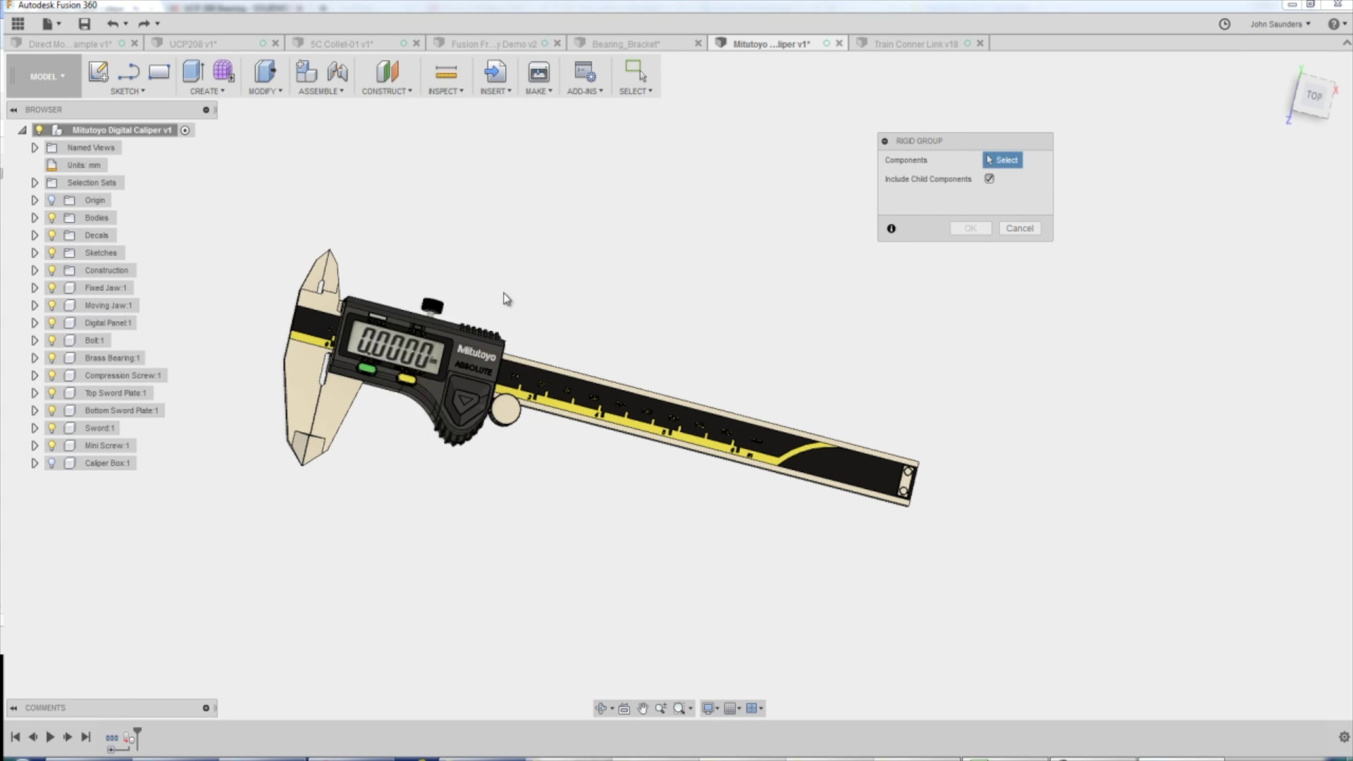
pyautogui.click(103, 324)
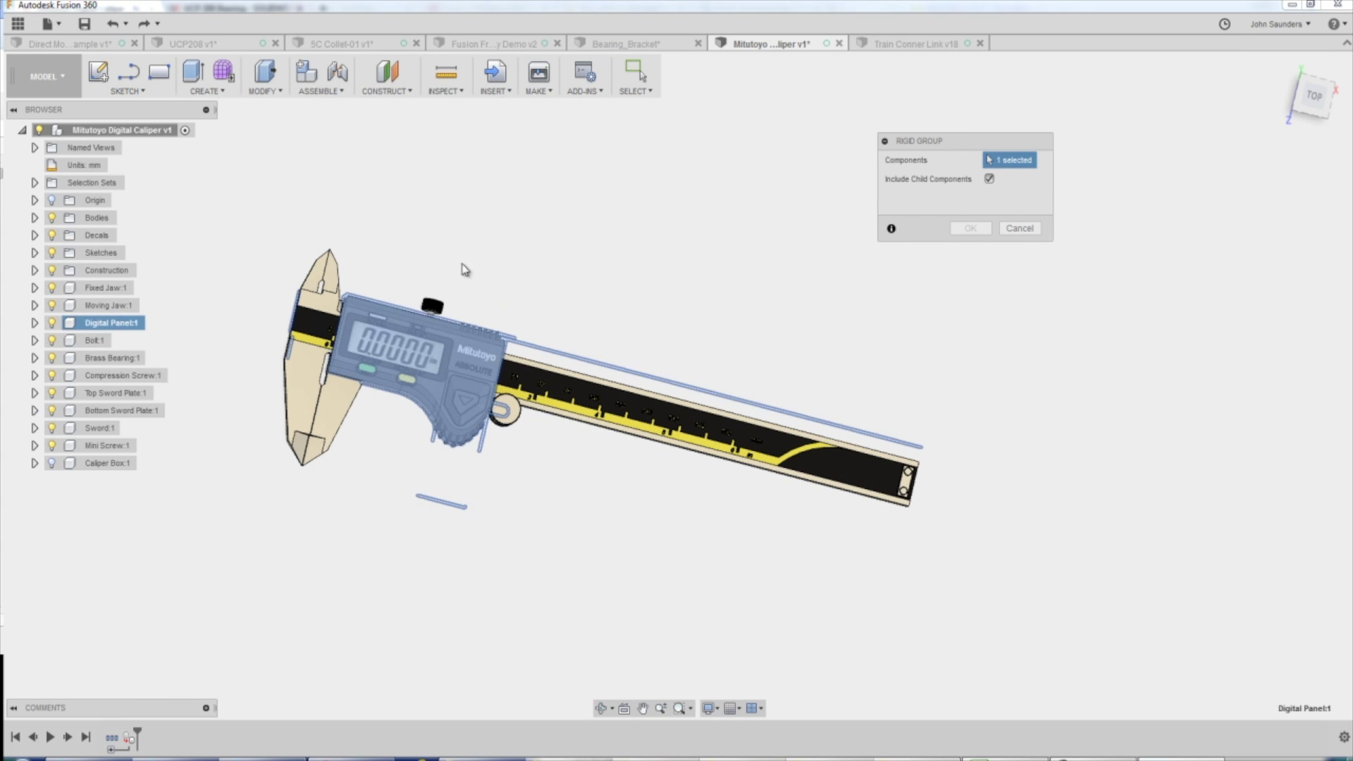
pyautogui.click(433, 307)
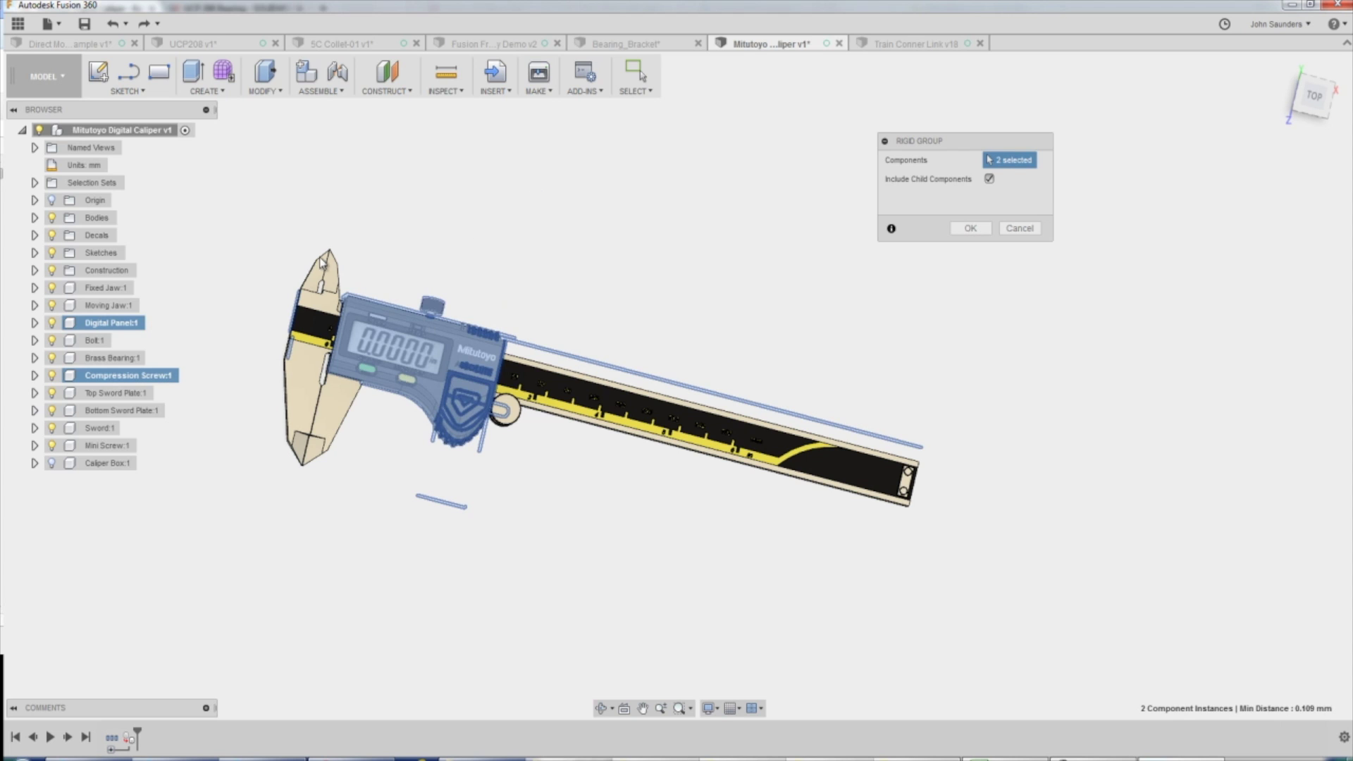
pyautogui.click(973, 228)
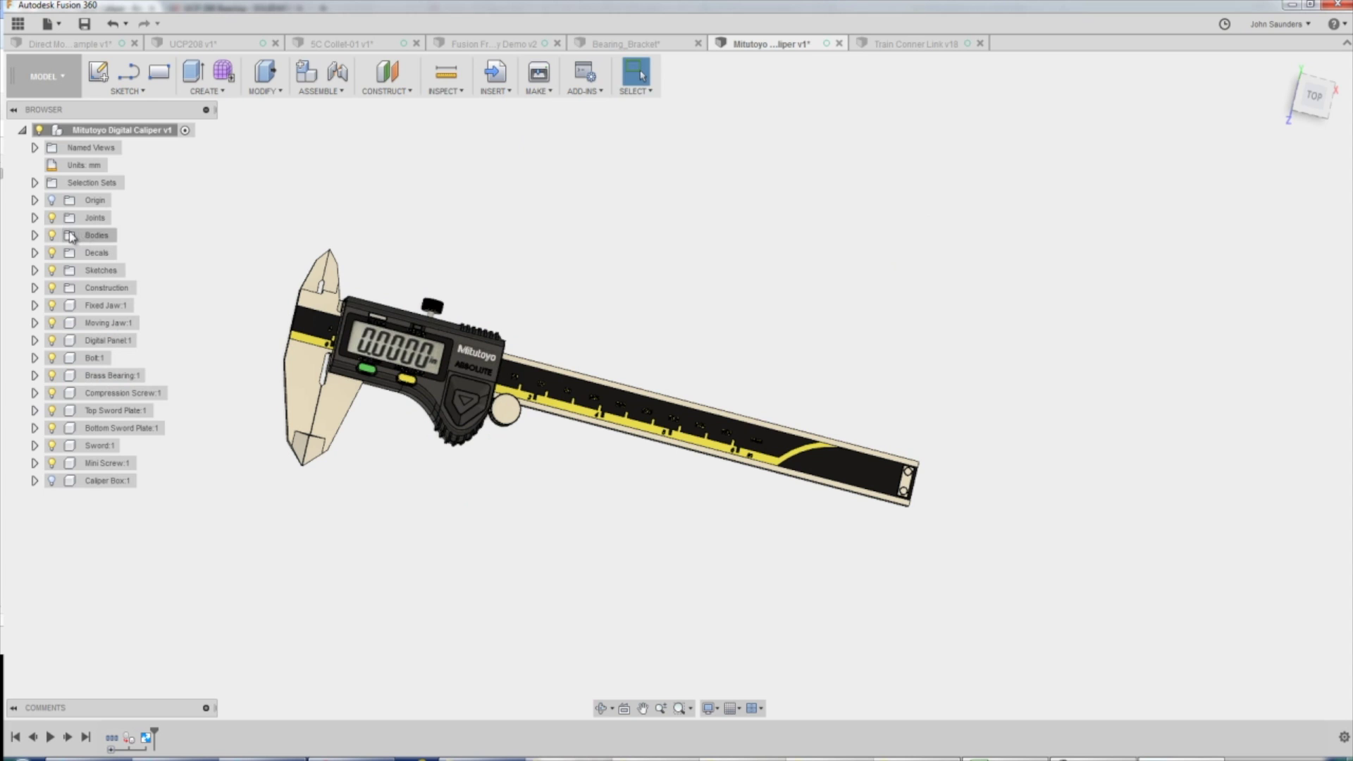
# Expand the Joints folder to locate the rigid group of the panel and compression screw
pyautogui.click(34, 218)
pyautogui.click(85, 235)
pyautogui.click(466, 210)
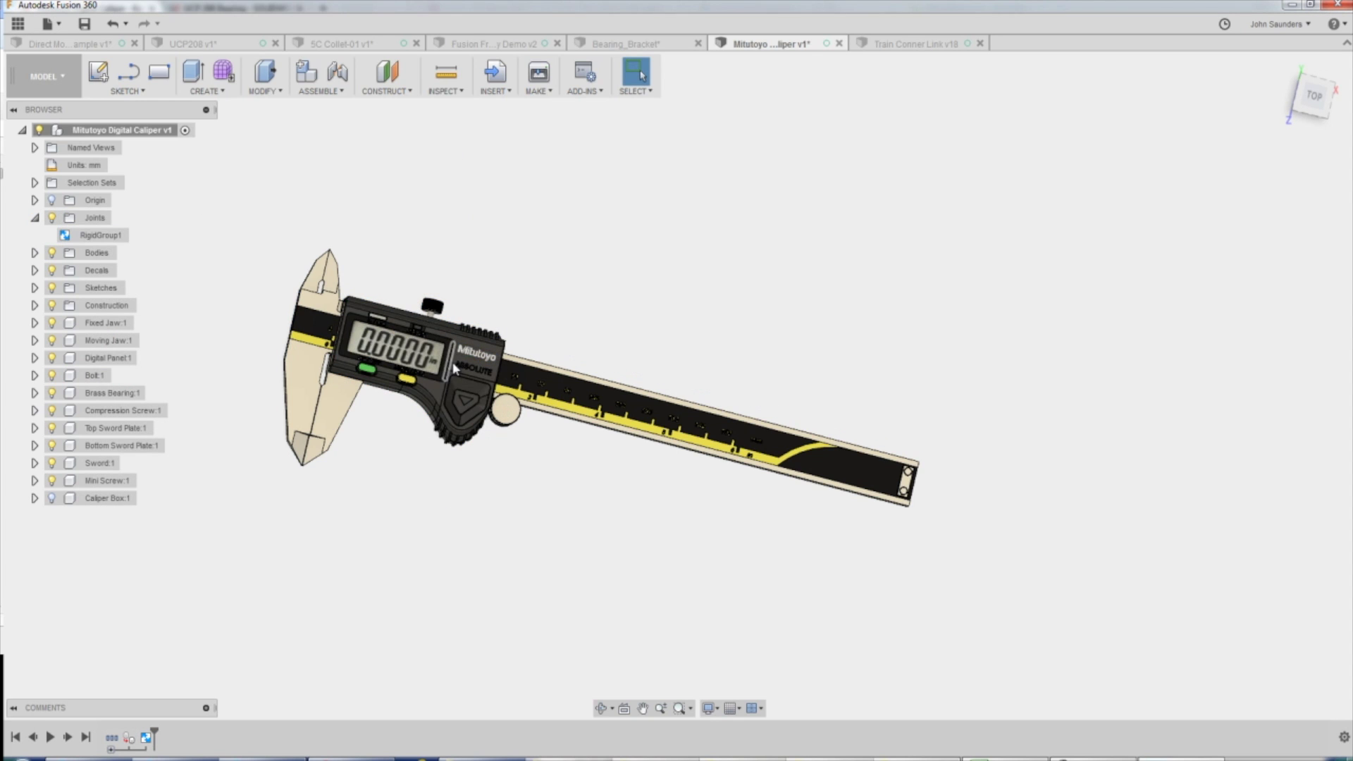
# Move the digital panel and compression screw around to test the rigid group, and undo both moves
pyautogui.moveTo(467, 358); pyautogui.dragTo(484, 338)
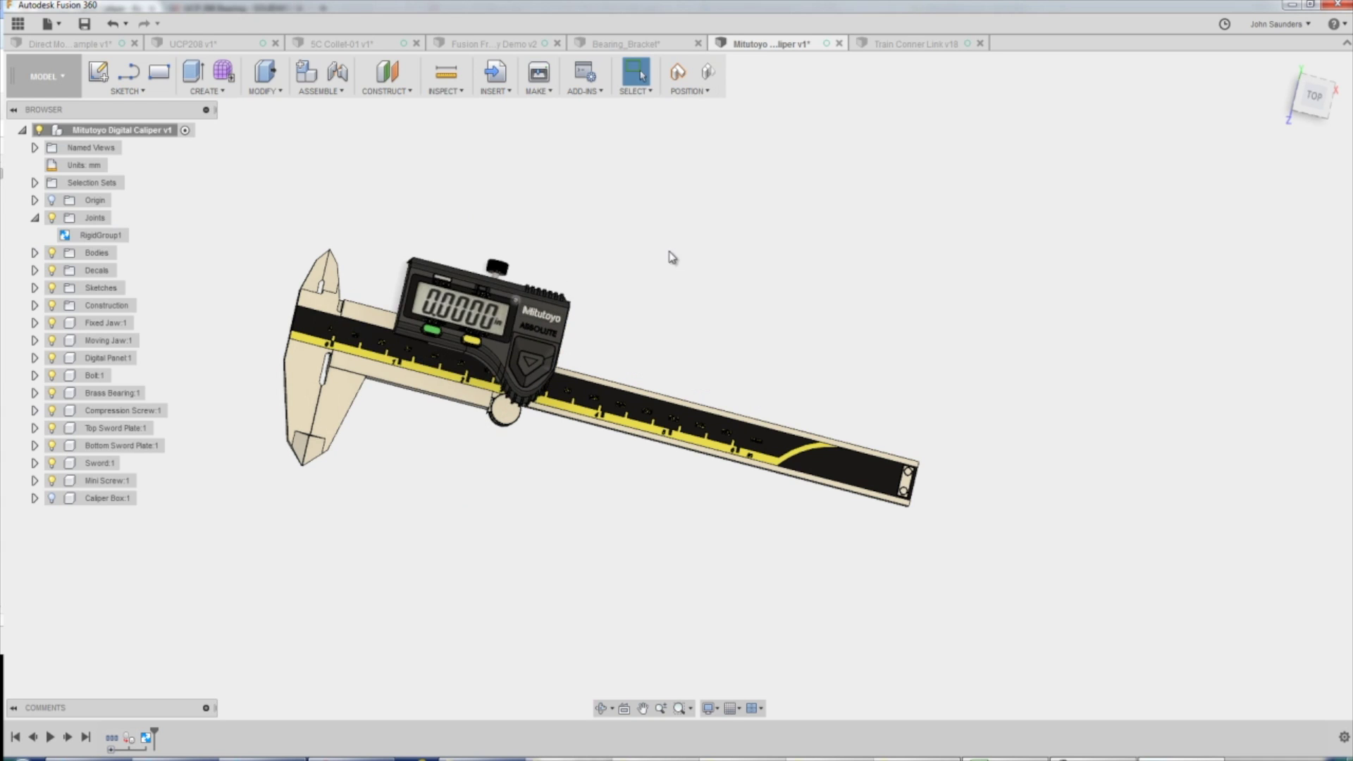
pyautogui.moveTo(497, 268); pyautogui.dragTo(656, 220)
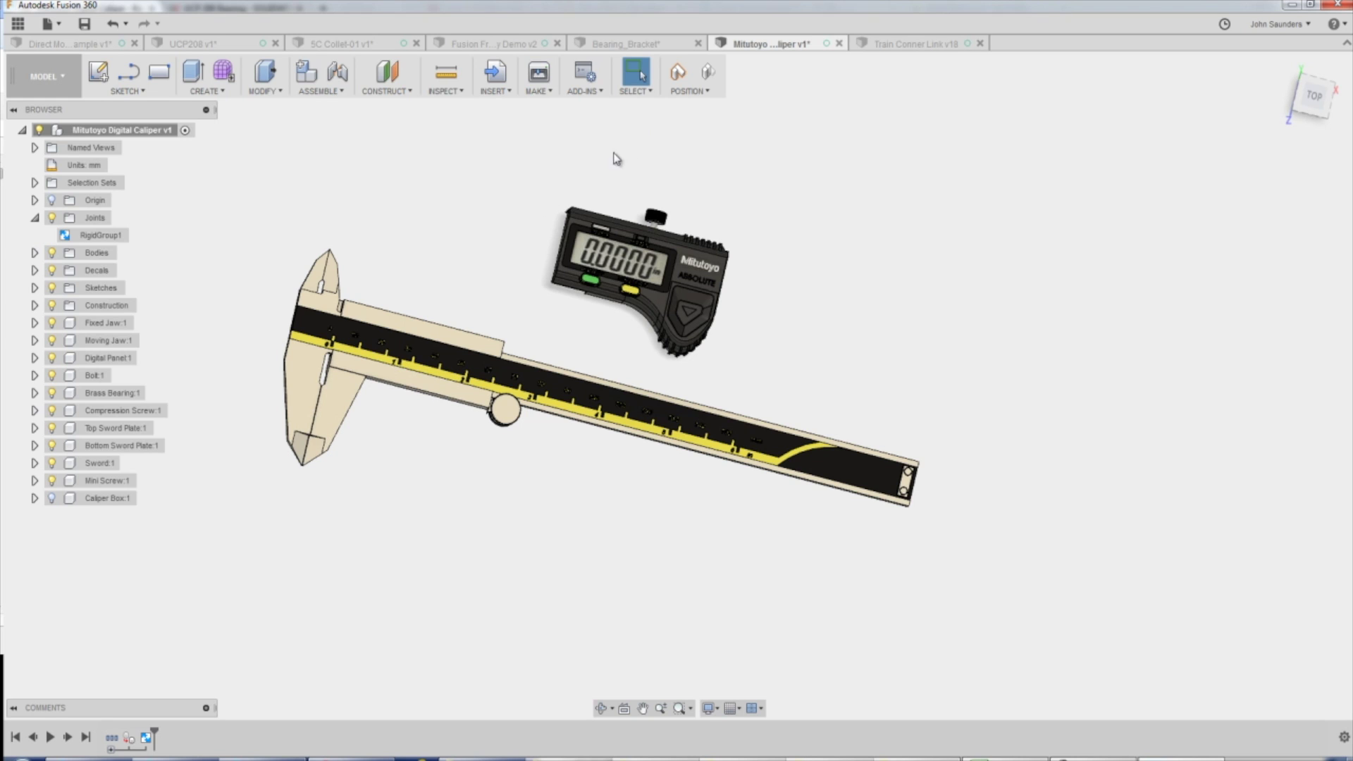
pyautogui.hotkey('ctrl', 'z')
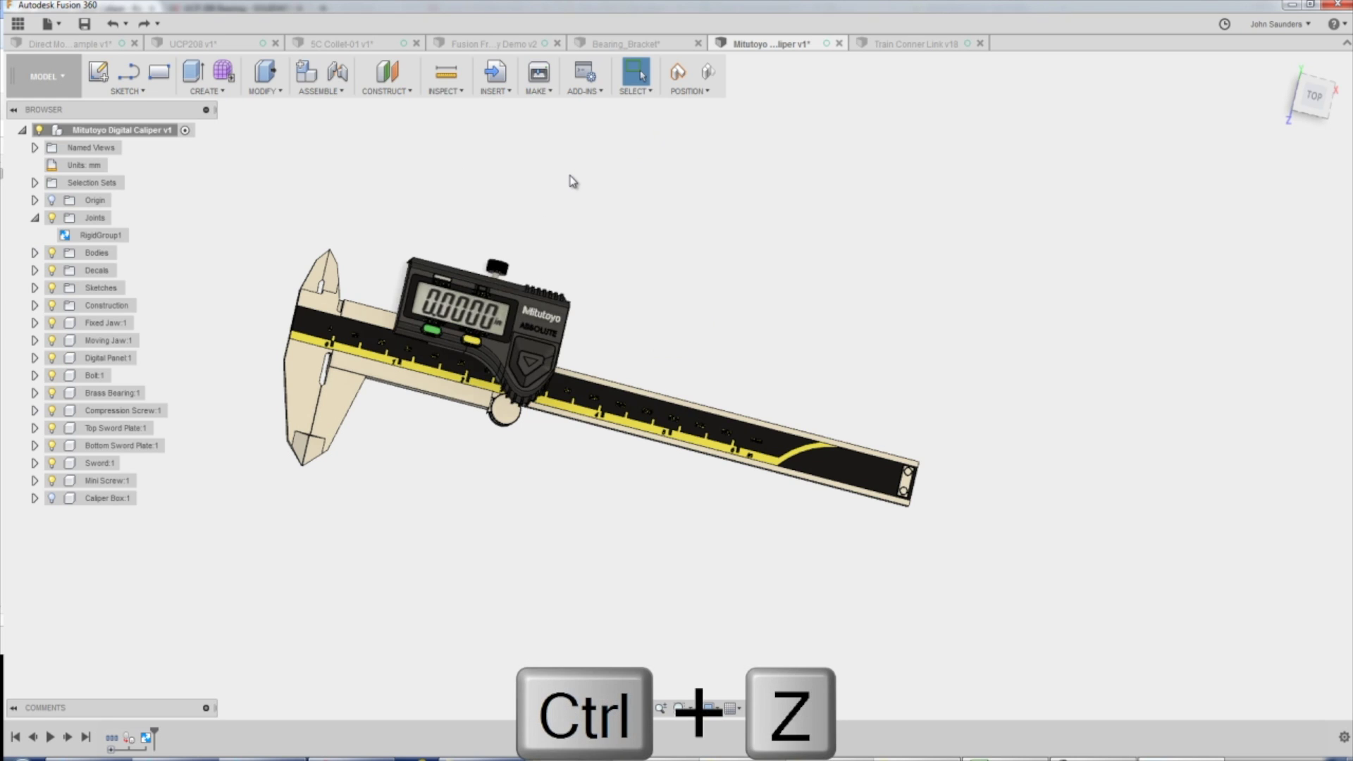
pyautogui.hotkey('ctrl', 'z')
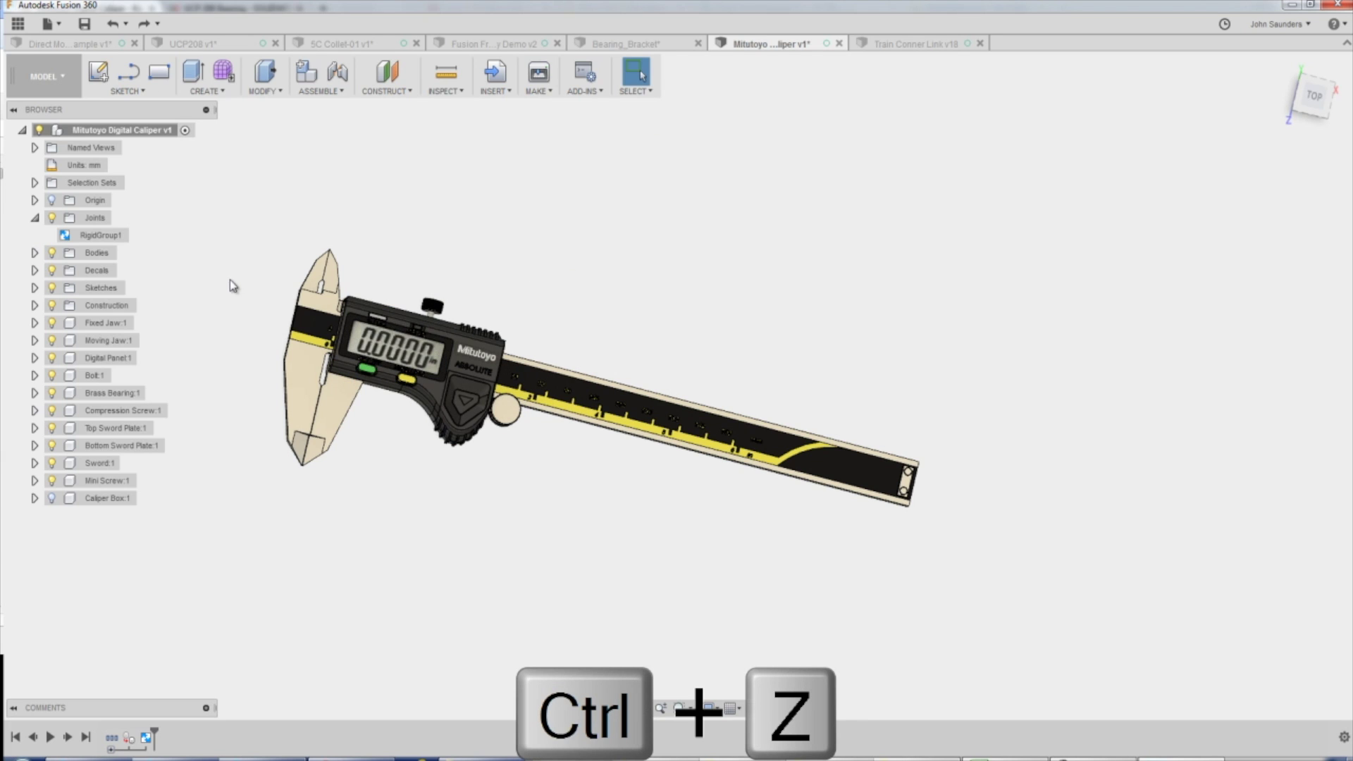
# Edit the rigid group to add the Bolt, Brass Bearing and Moving Jaw components, leaving out the Top Sword Plate
pyautogui.rightClick(107, 237)
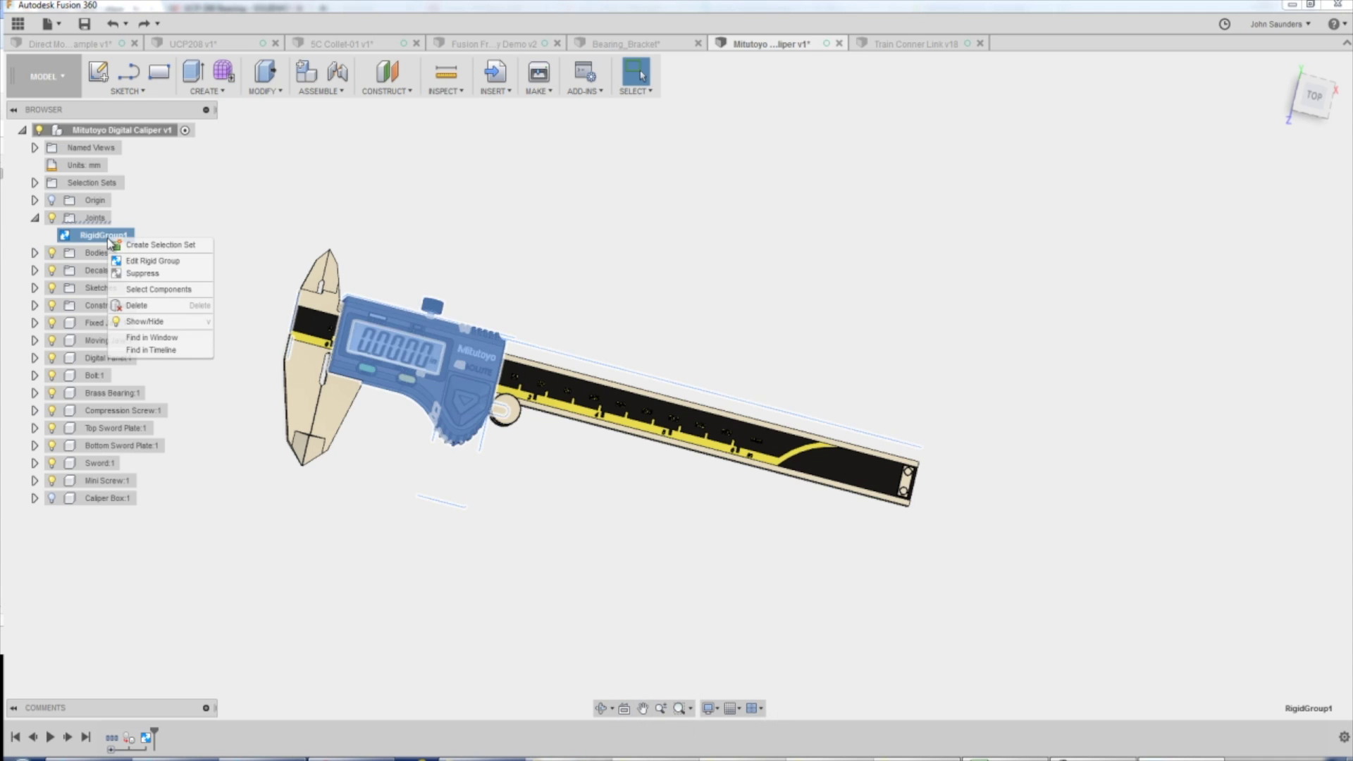
pyautogui.click(155, 261)
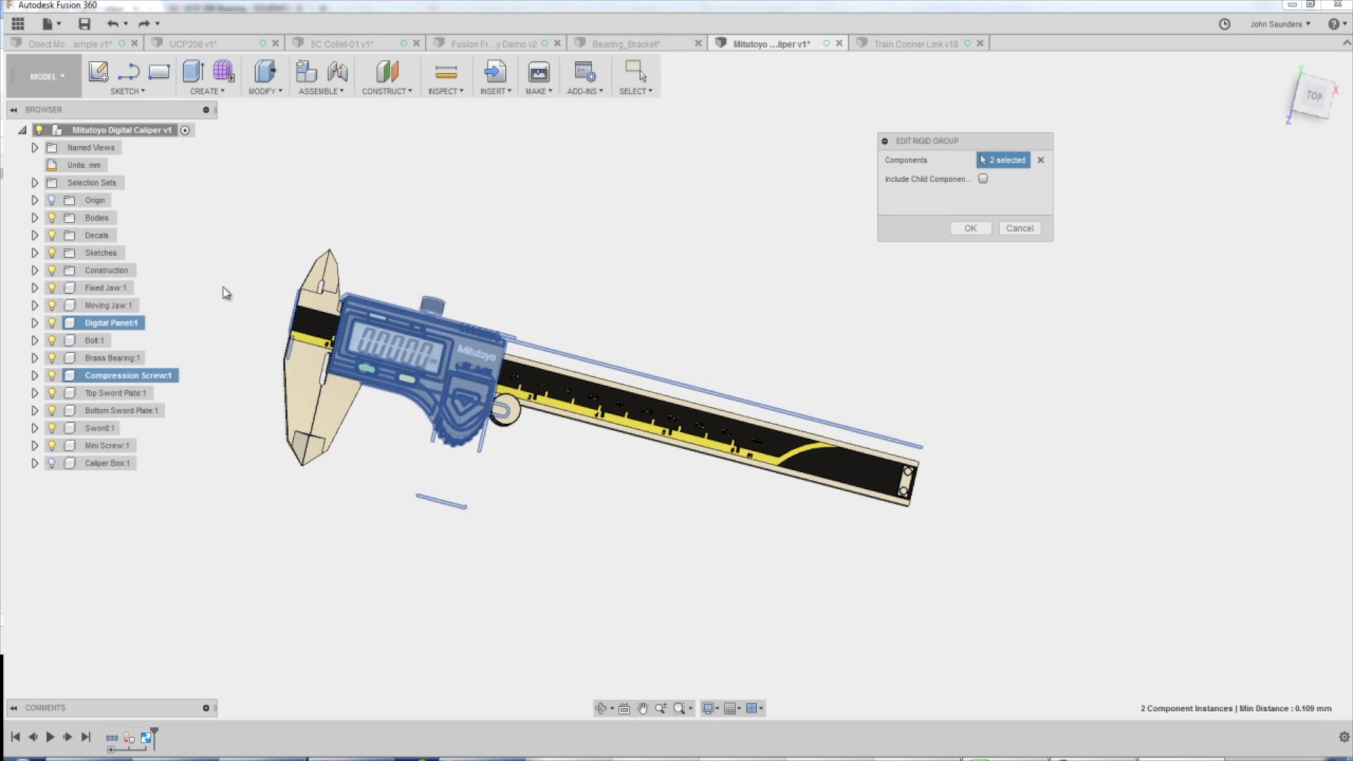
pyautogui.click(91, 341)
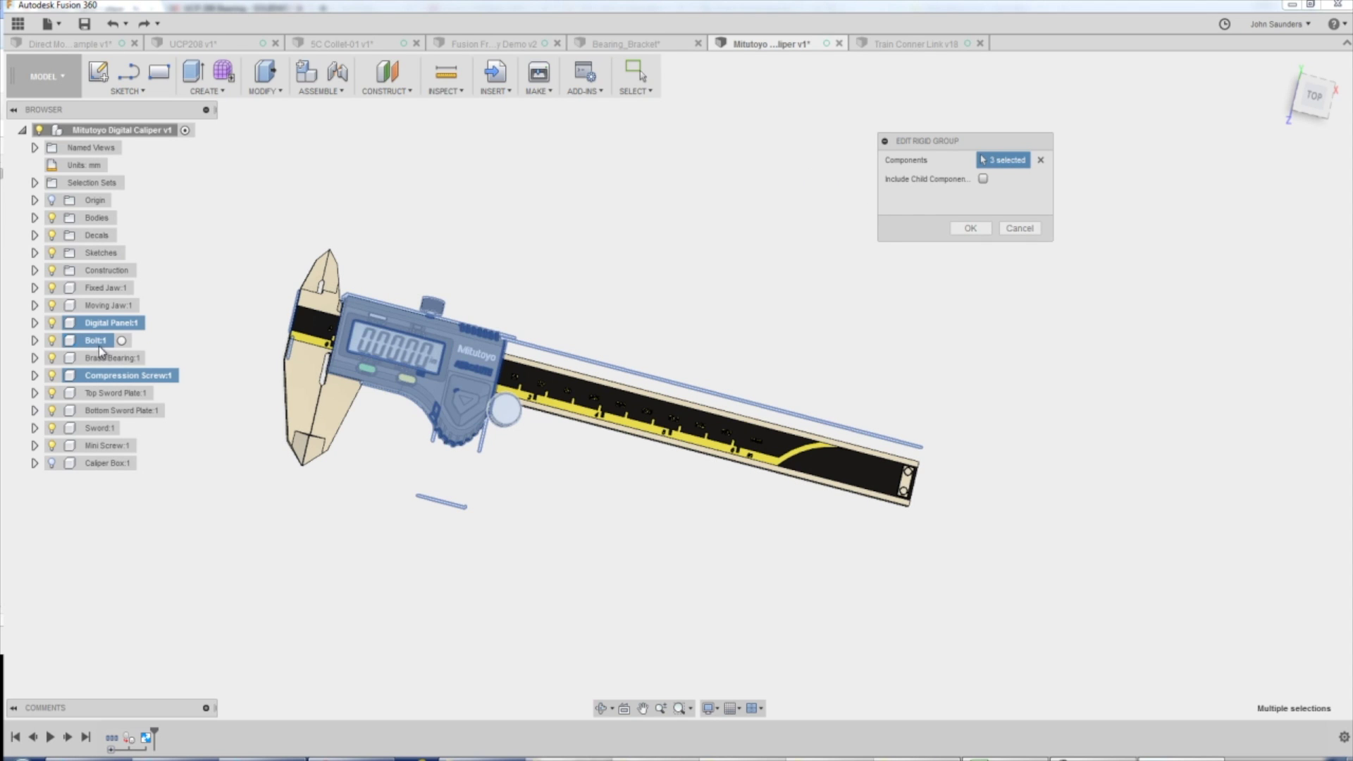
pyautogui.click(107, 358)
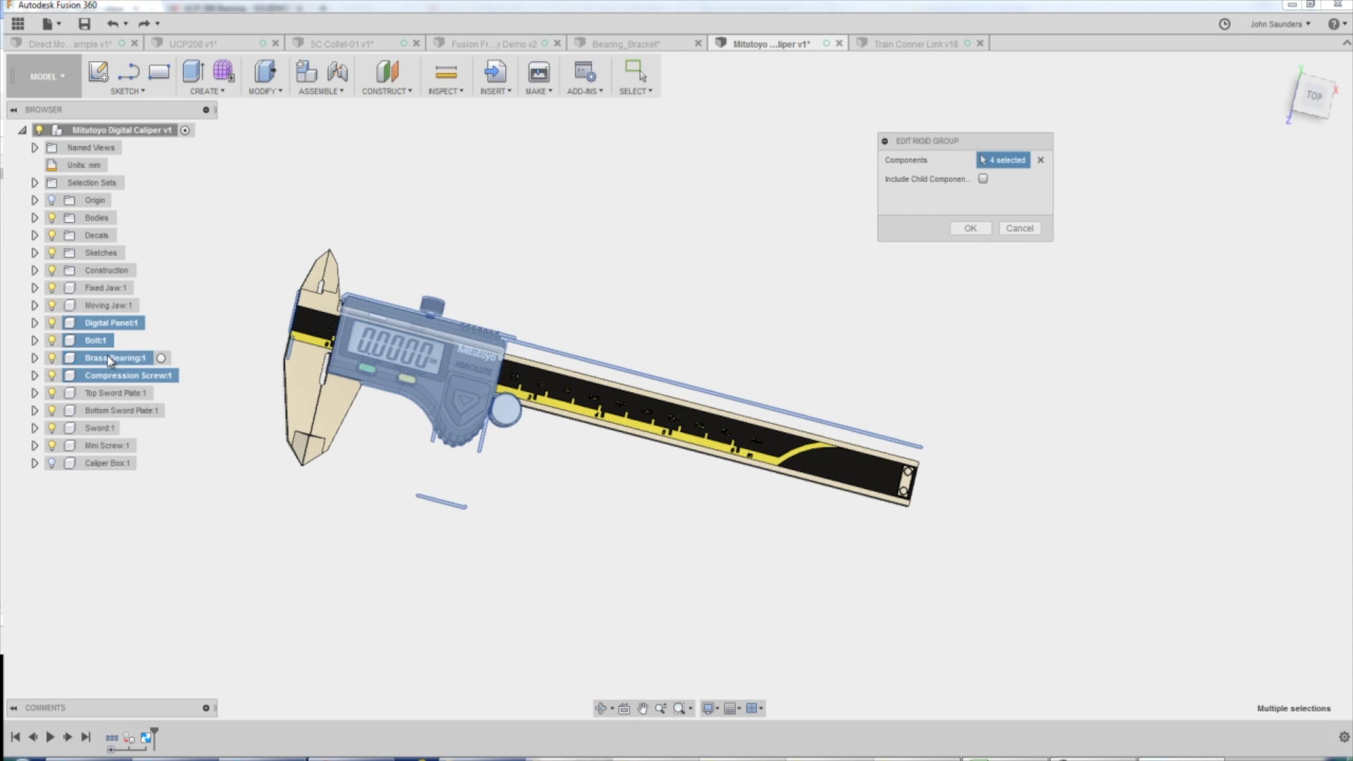
pyautogui.click(119, 392)
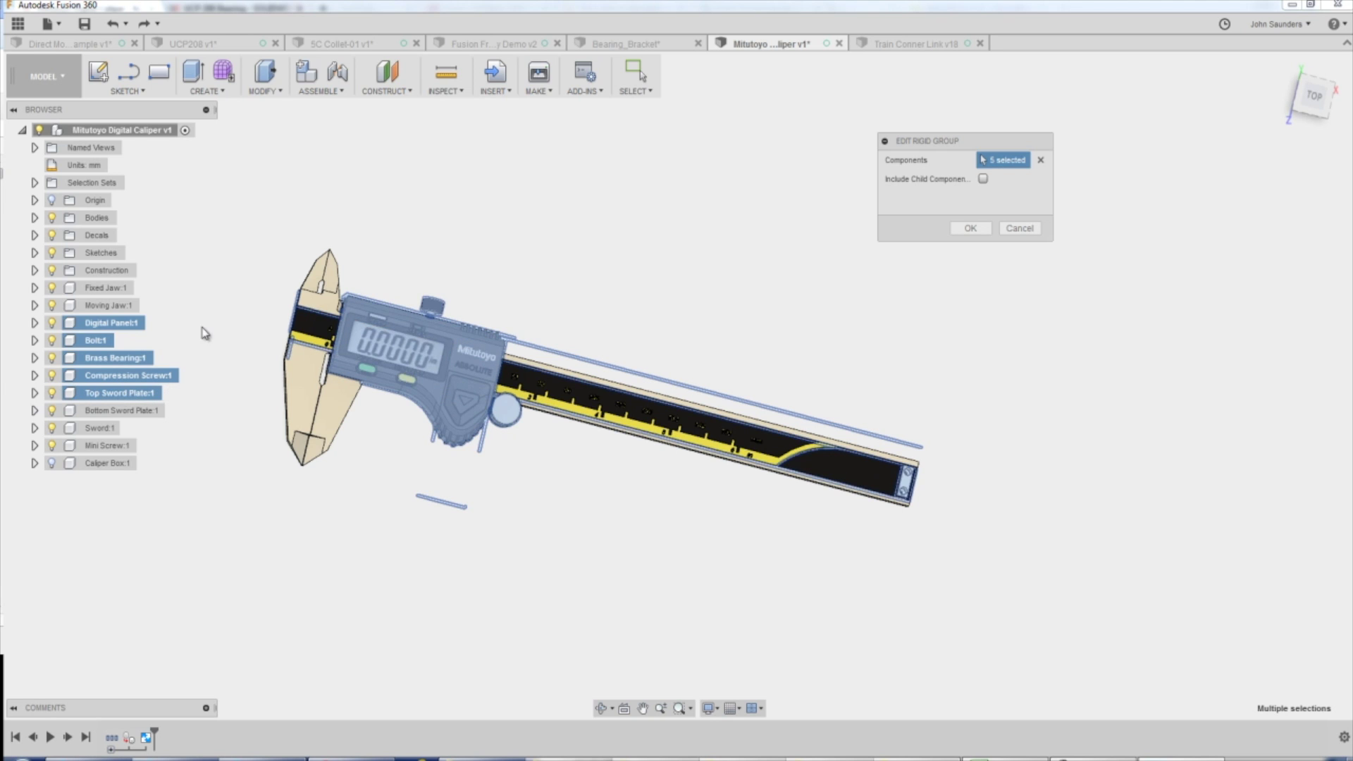
pyautogui.keyDown('shift'); pyautogui.moveTo(203, 330); pyautogui.dragTo(201, 266, button='middle'); pyautogui.keyUp('shift')
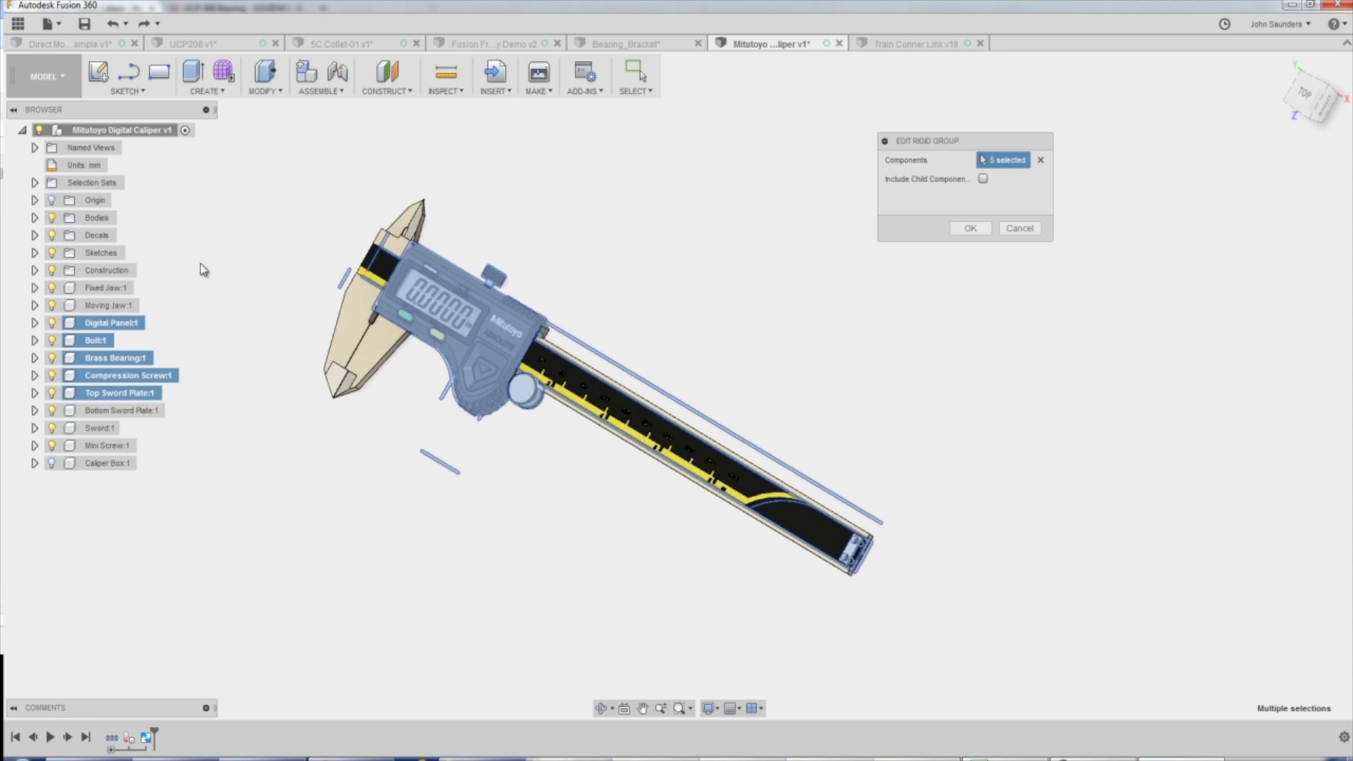
pyautogui.click(118, 393)
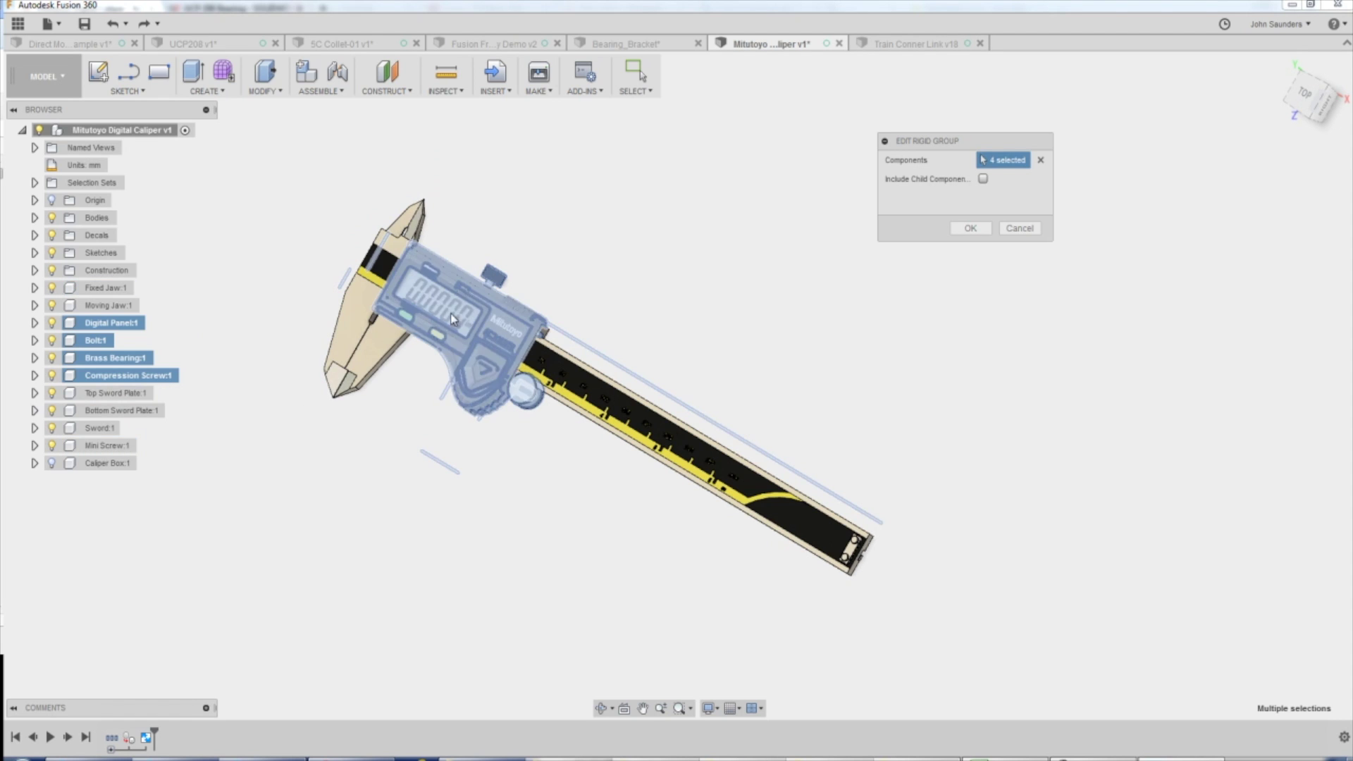
pyautogui.click(119, 306)
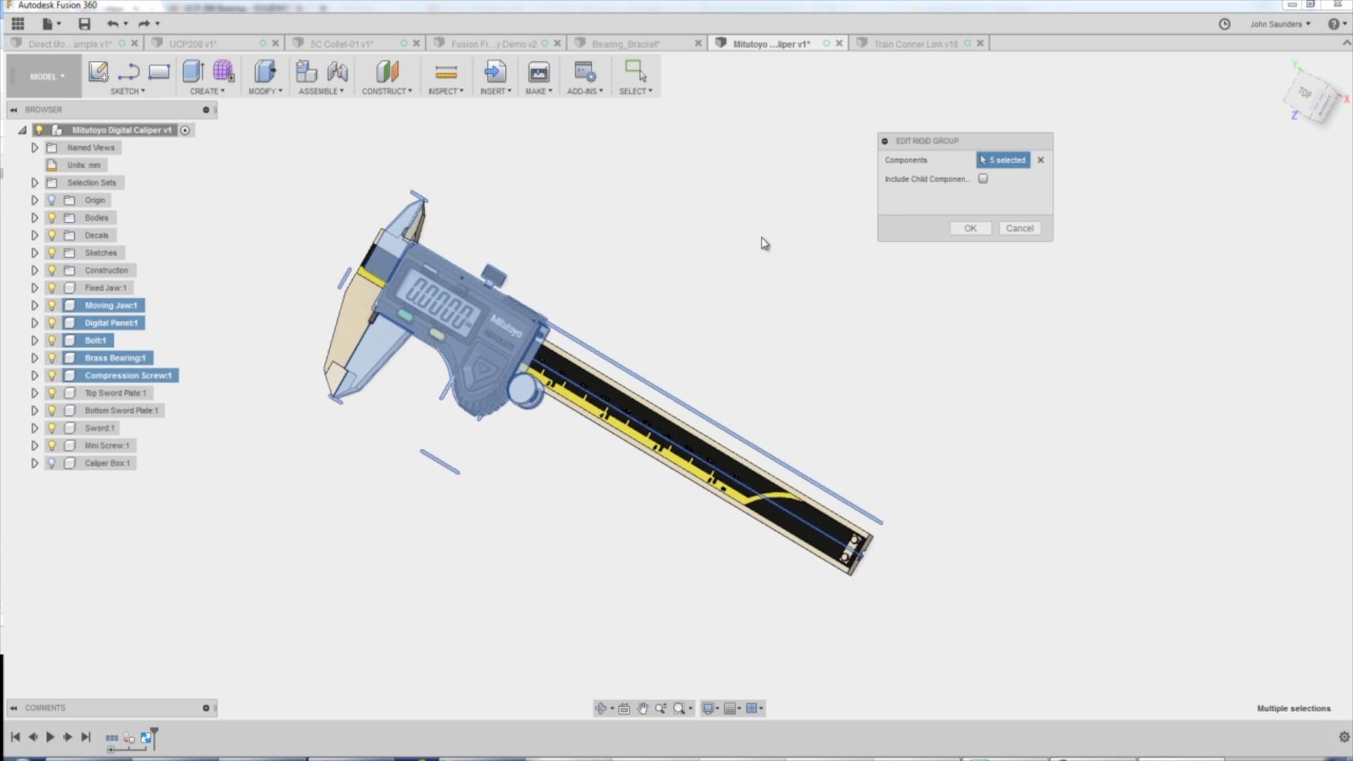
pyautogui.click(971, 229)
# Move the moving jaw assembly away from the beam to test the enlarged rigid group, and undo the move
pyautogui.keyDown('shift'); pyautogui.moveTo(714, 268); pyautogui.dragTo(638, 276, button='middle'); pyautogui.keyUp('shift')
pyautogui.moveTo(368, 392); pyautogui.dragTo(606, 287)
pyautogui.keyDown('shift'); pyautogui.moveTo(607, 286); pyautogui.dragTo(522, 223, button='middle'); pyautogui.keyUp('shift')
pyautogui.hotkey('ctrl', 'z')
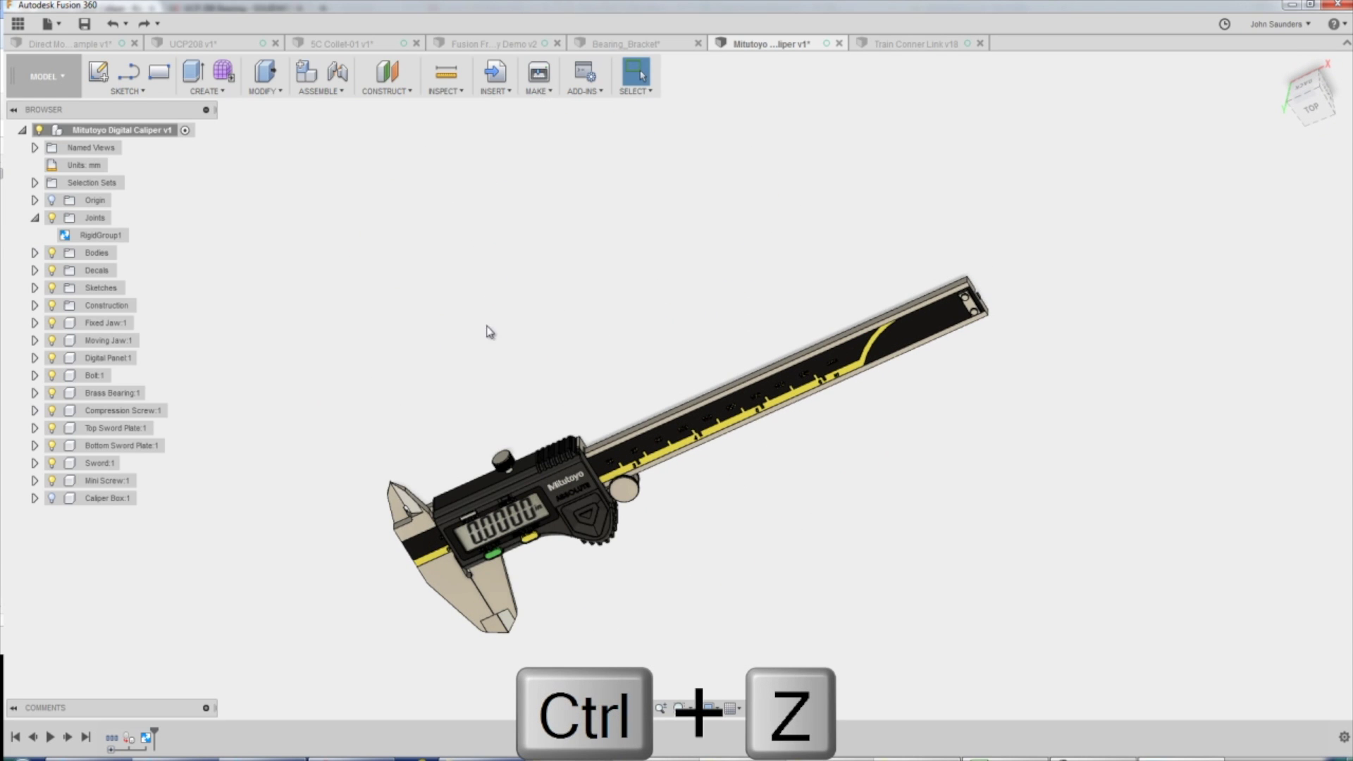
# Start an as-built joint with Slider motion and select the Moving Jaw and Fixed Jaw as its two components
pyautogui.keyDown('shift'); pyautogui.moveTo(517, 341); pyautogui.dragTo(548, 232, button='middle'); pyautogui.keyUp('shift')
pyautogui.scroll(1, 498, 330)
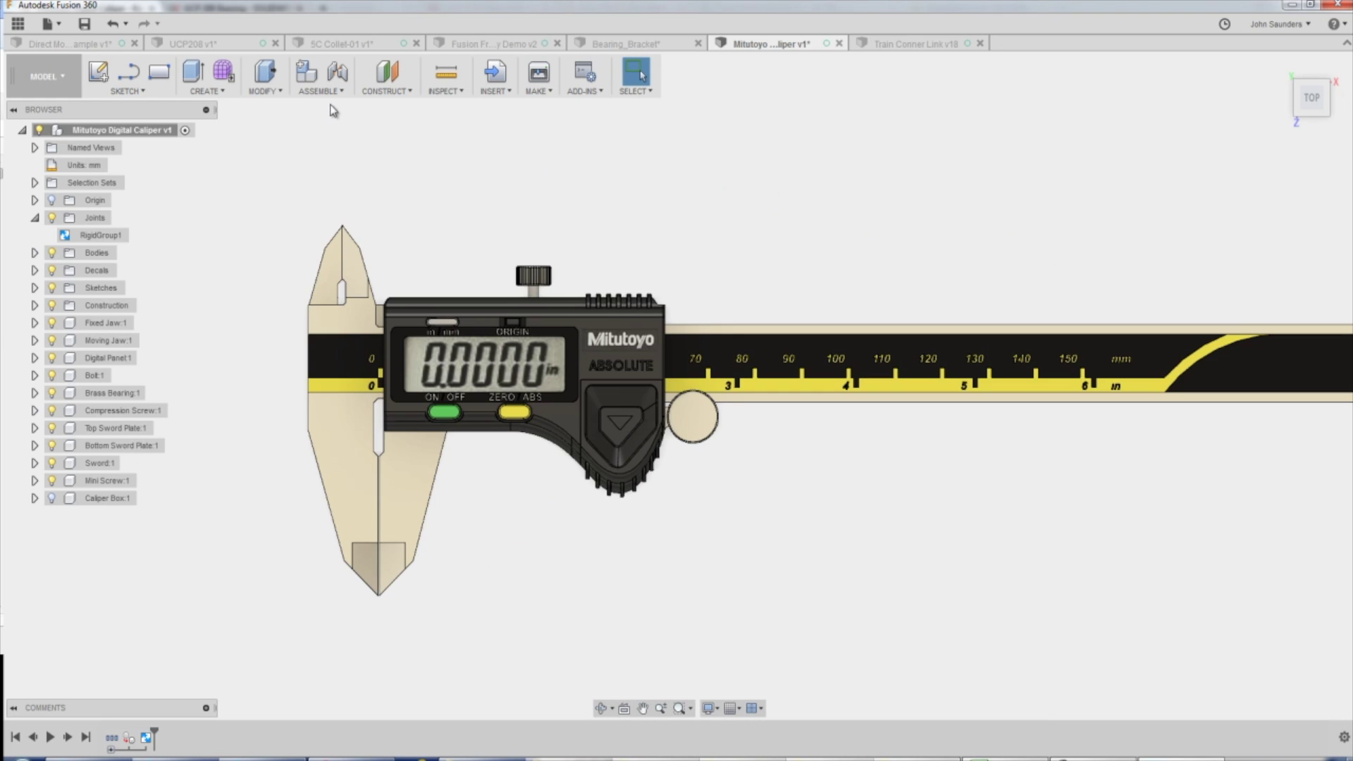
pyautogui.click(321, 90)
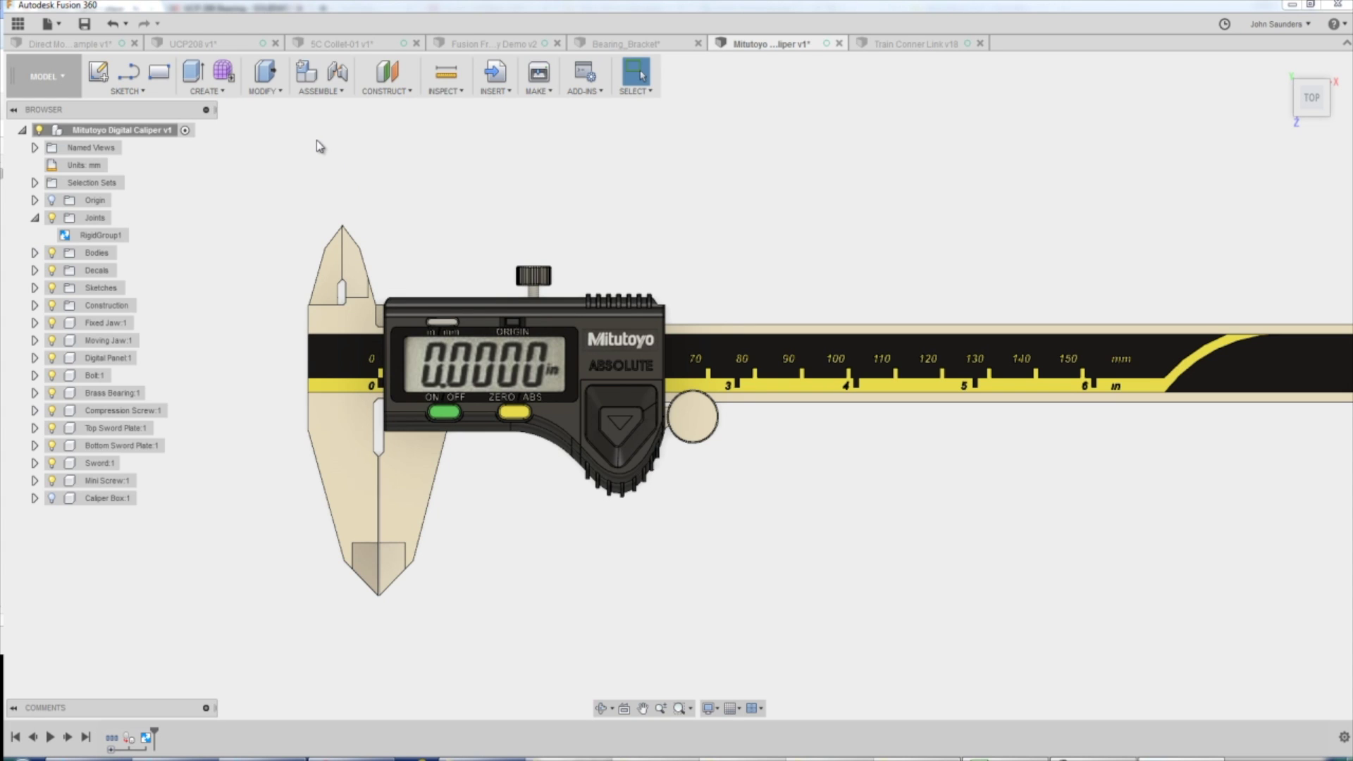
pyautogui.click(330, 91)
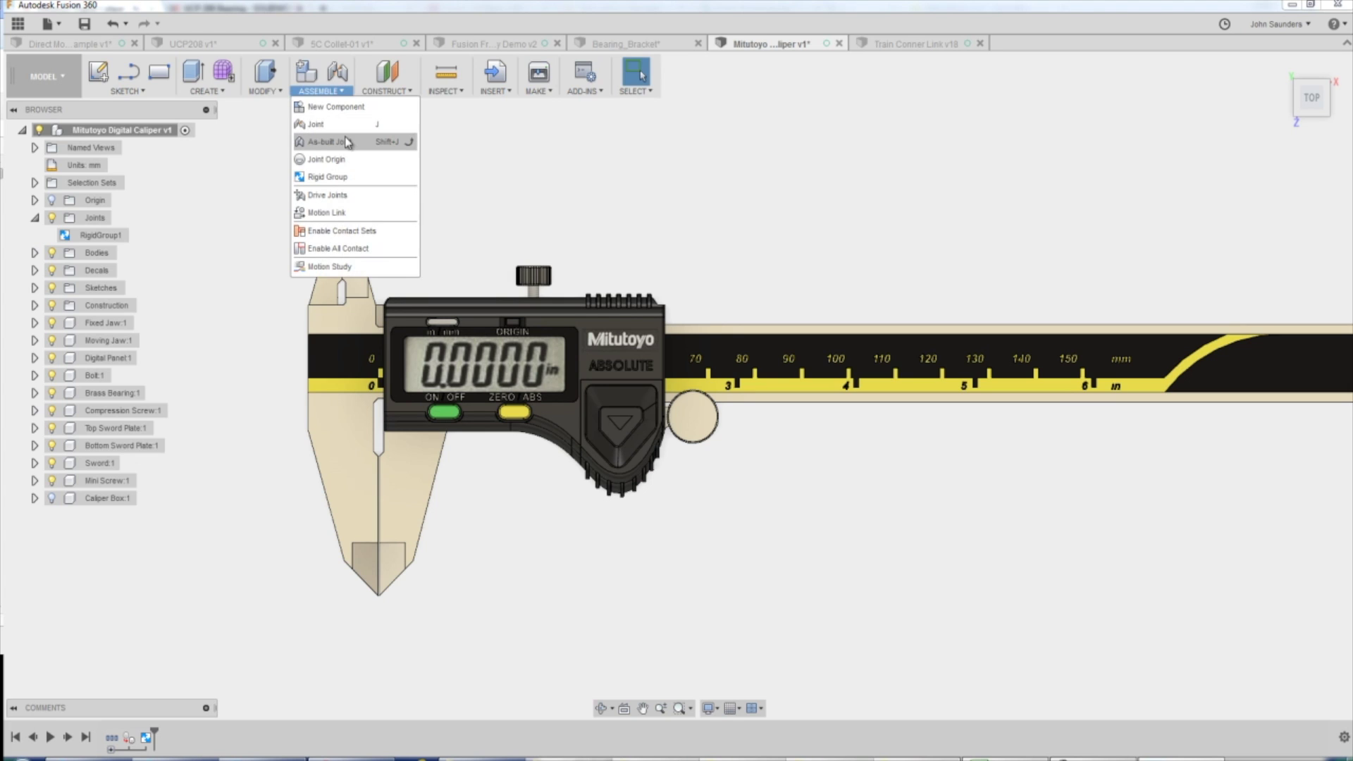
pyautogui.click(347, 146)
pyautogui.click(997, 198)
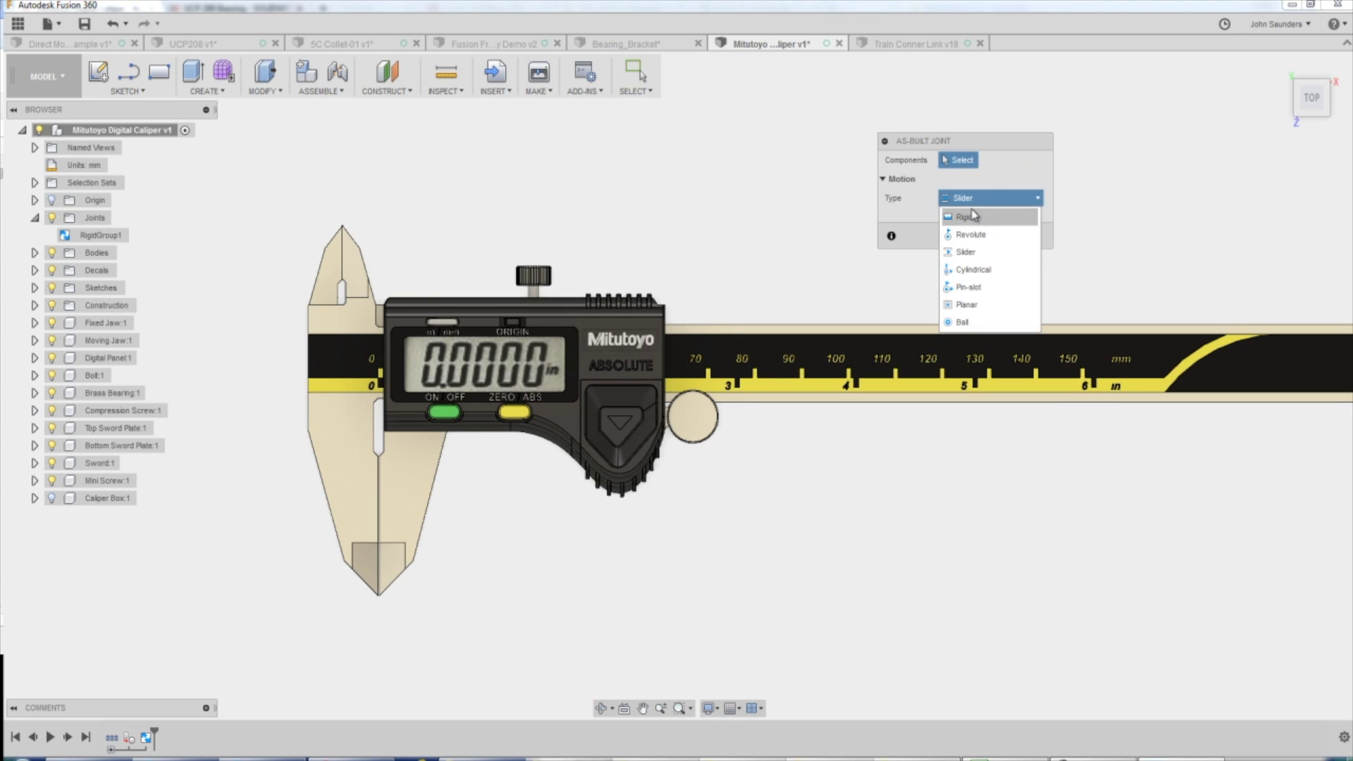
pyautogui.click(978, 255)
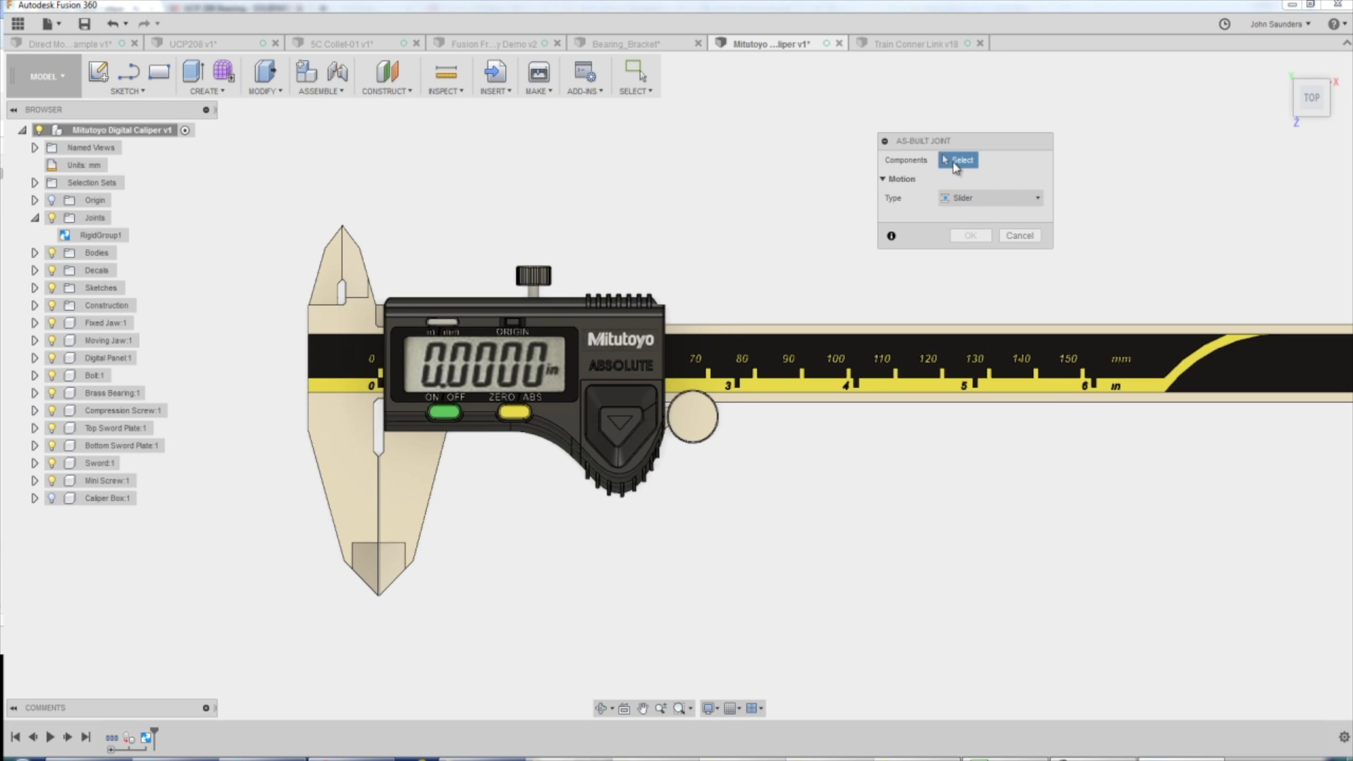
pyautogui.scroll(-2, 794, 151)
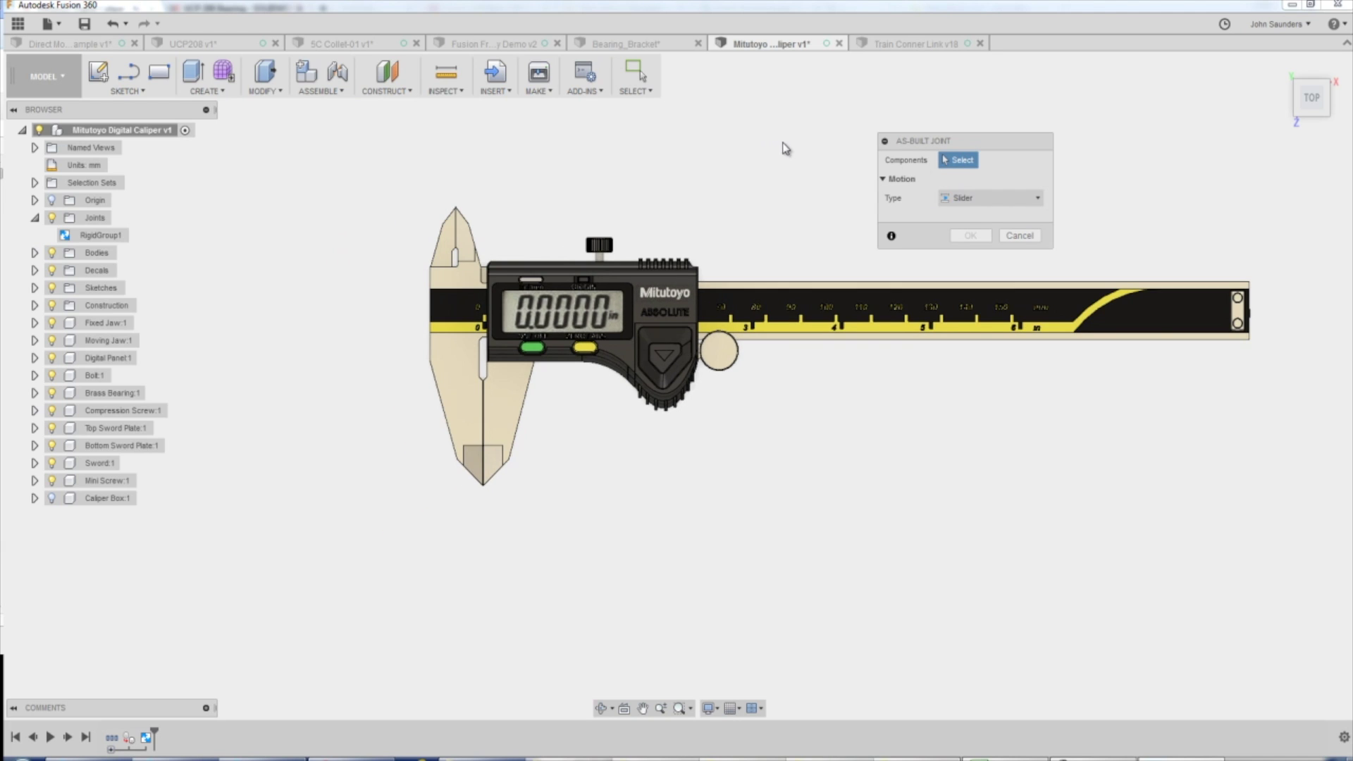
pyautogui.moveTo(762, 123); pyautogui.dragTo(687, 143, button='middle')
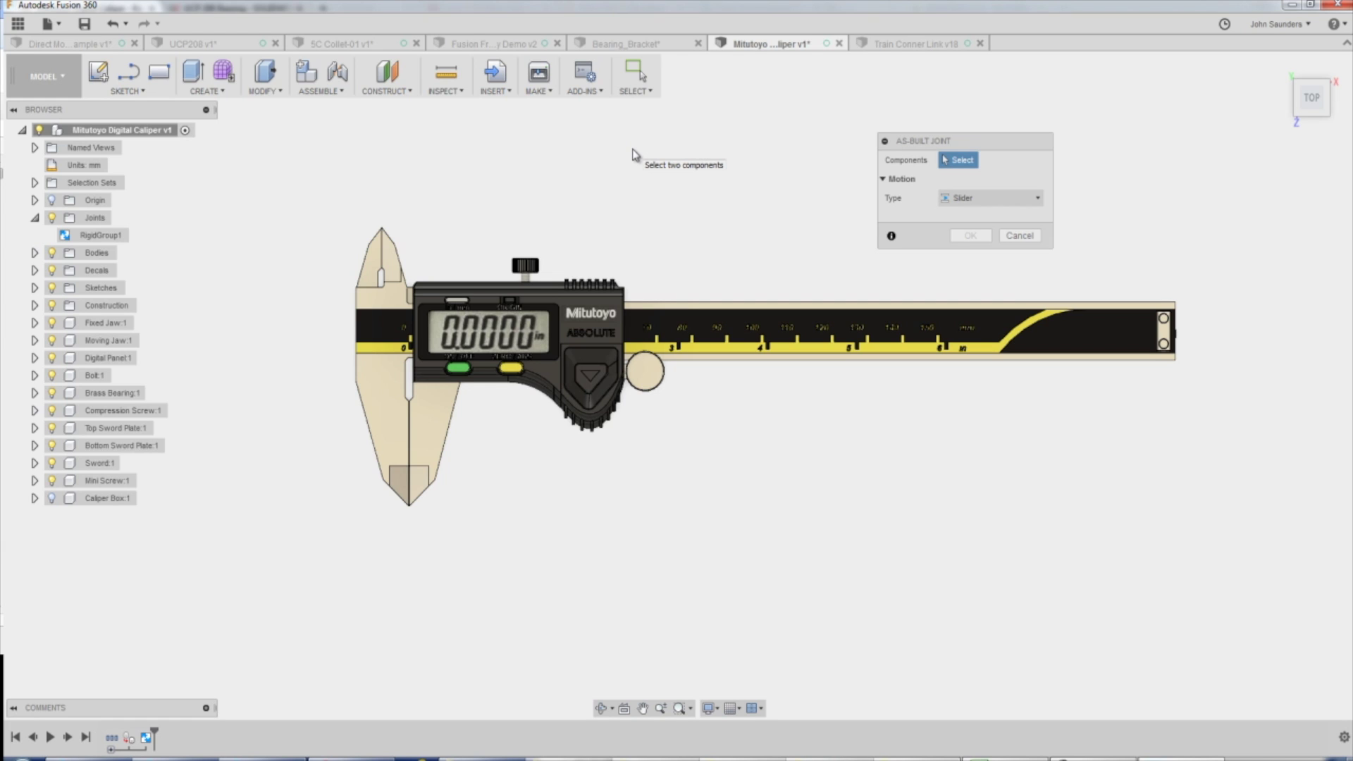
pyautogui.click(434, 425)
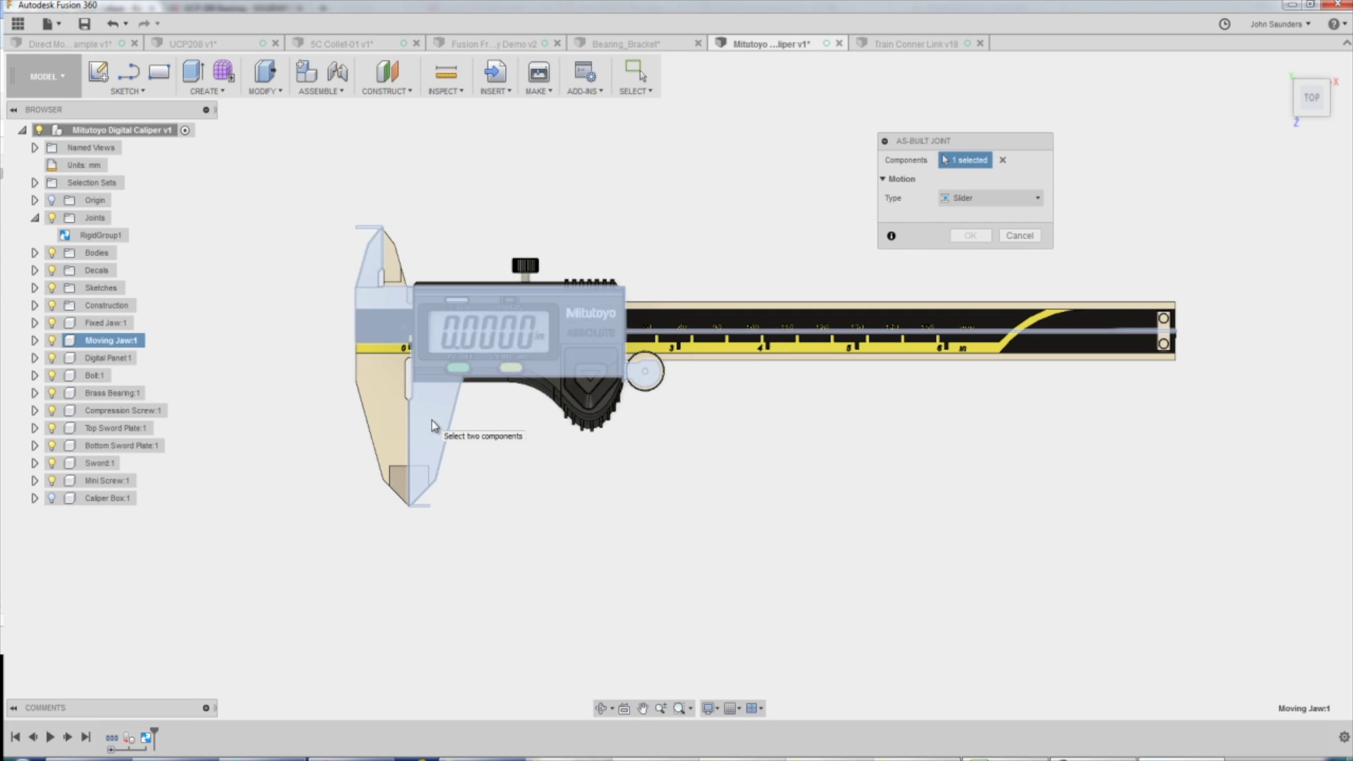
pyautogui.click(378, 395)
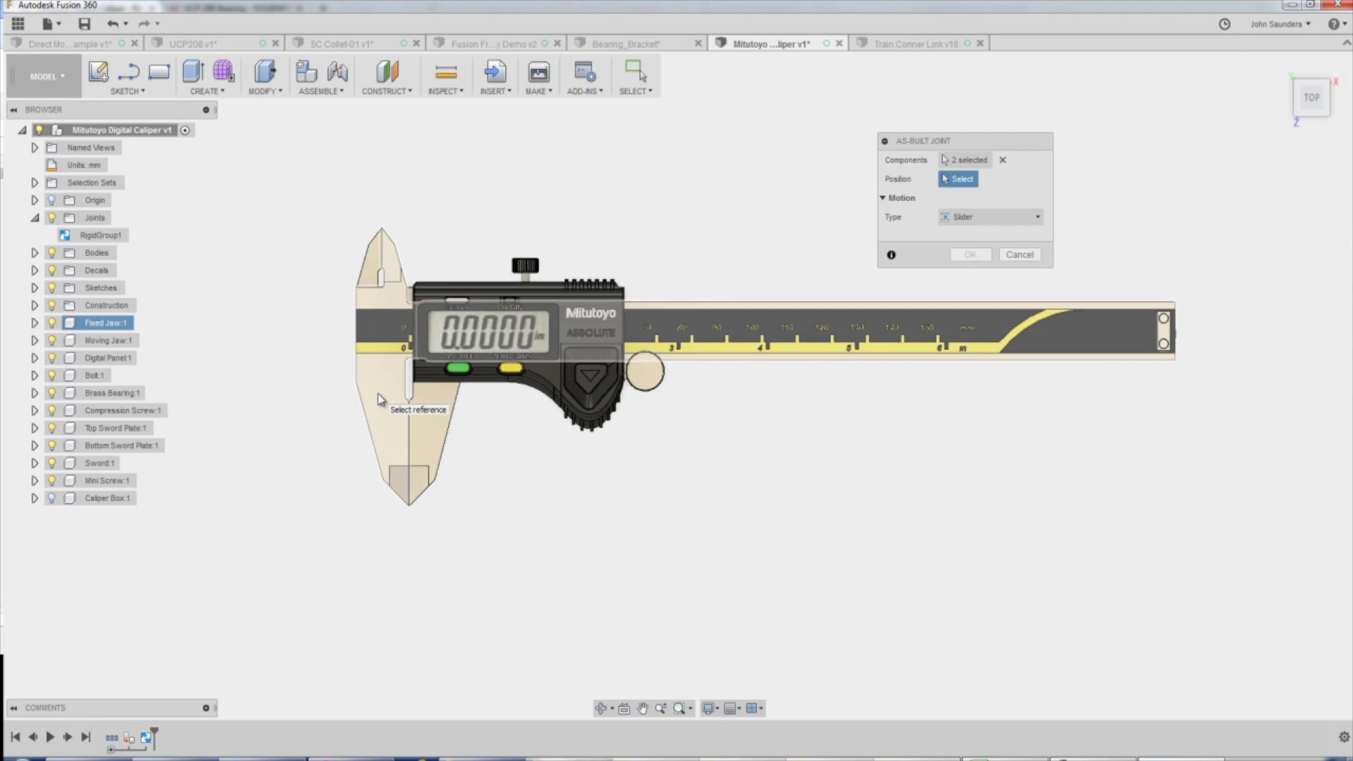
# Position the slider joint at the centre of the beam's narrow lower side face, sliding along the X-Axis, preview its motion and create it
pyautogui.keyDown('shift'); pyautogui.moveTo(669, 293); pyautogui.dragTo(731, 193, button='middle'); pyautogui.keyUp('shift')
pyautogui.scroll(5, 719, 420)
pyautogui.scroll(3, 735, 399)
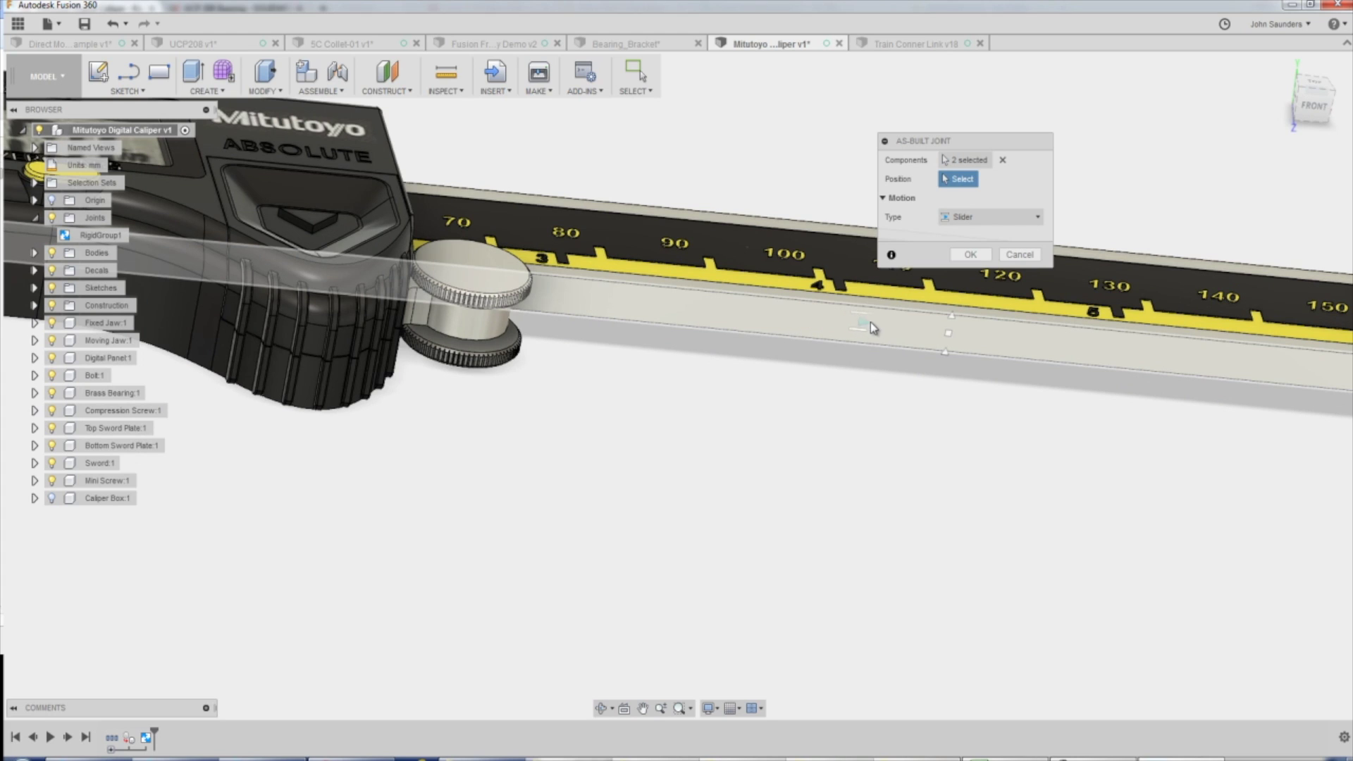
pyautogui.click(948, 337)
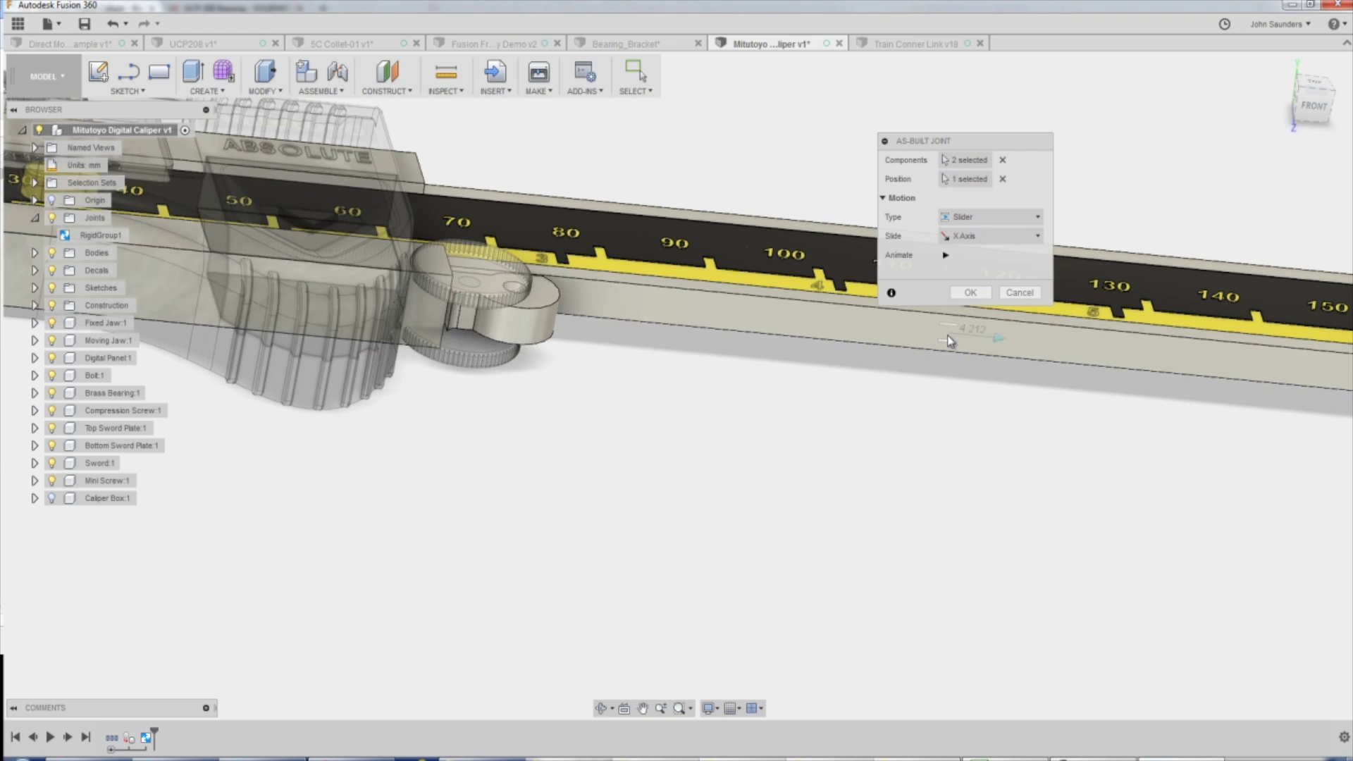
pyautogui.scroll(-5, 809, 420)
pyautogui.keyDown('shift'); pyautogui.moveTo(755, 533); pyautogui.dragTo(741, 575, button='middle'); pyautogui.keyUp('shift')
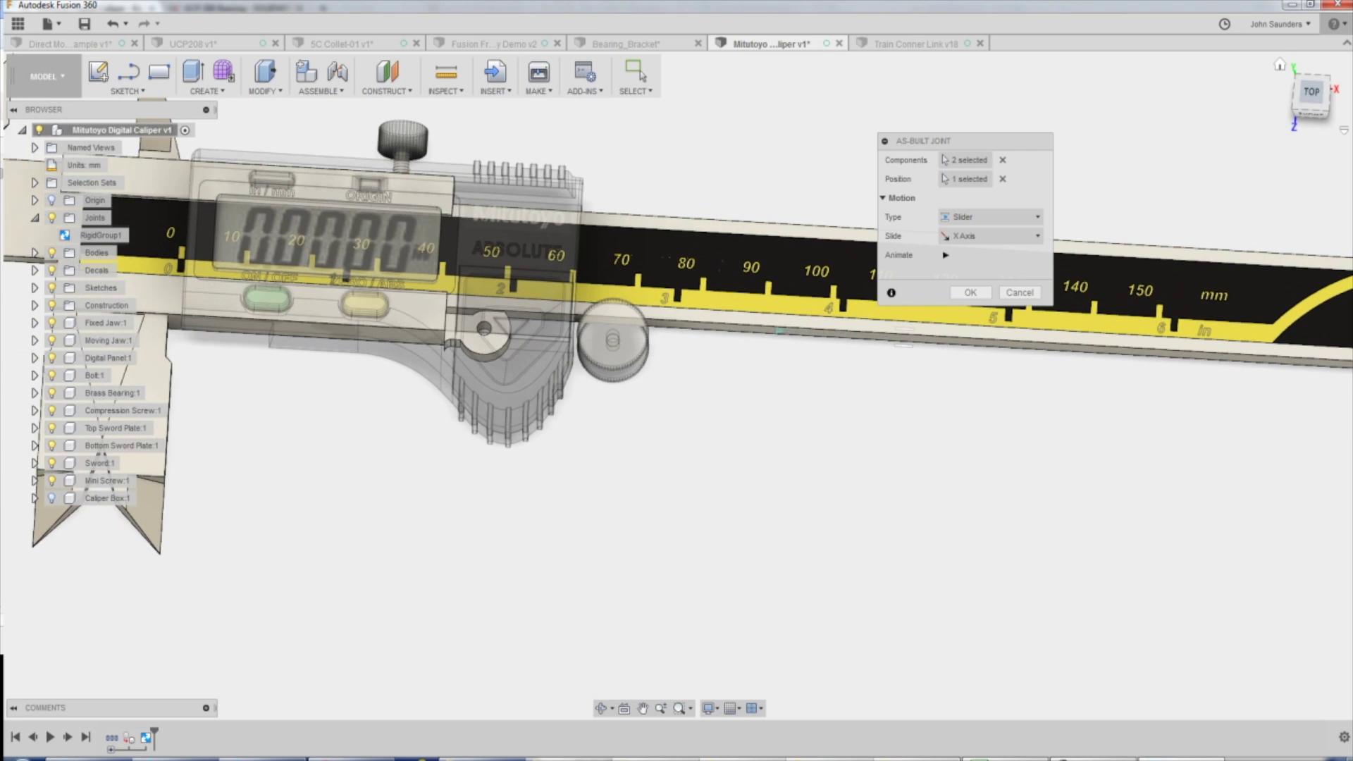
pyautogui.click(980, 241)
pyautogui.click(978, 241)
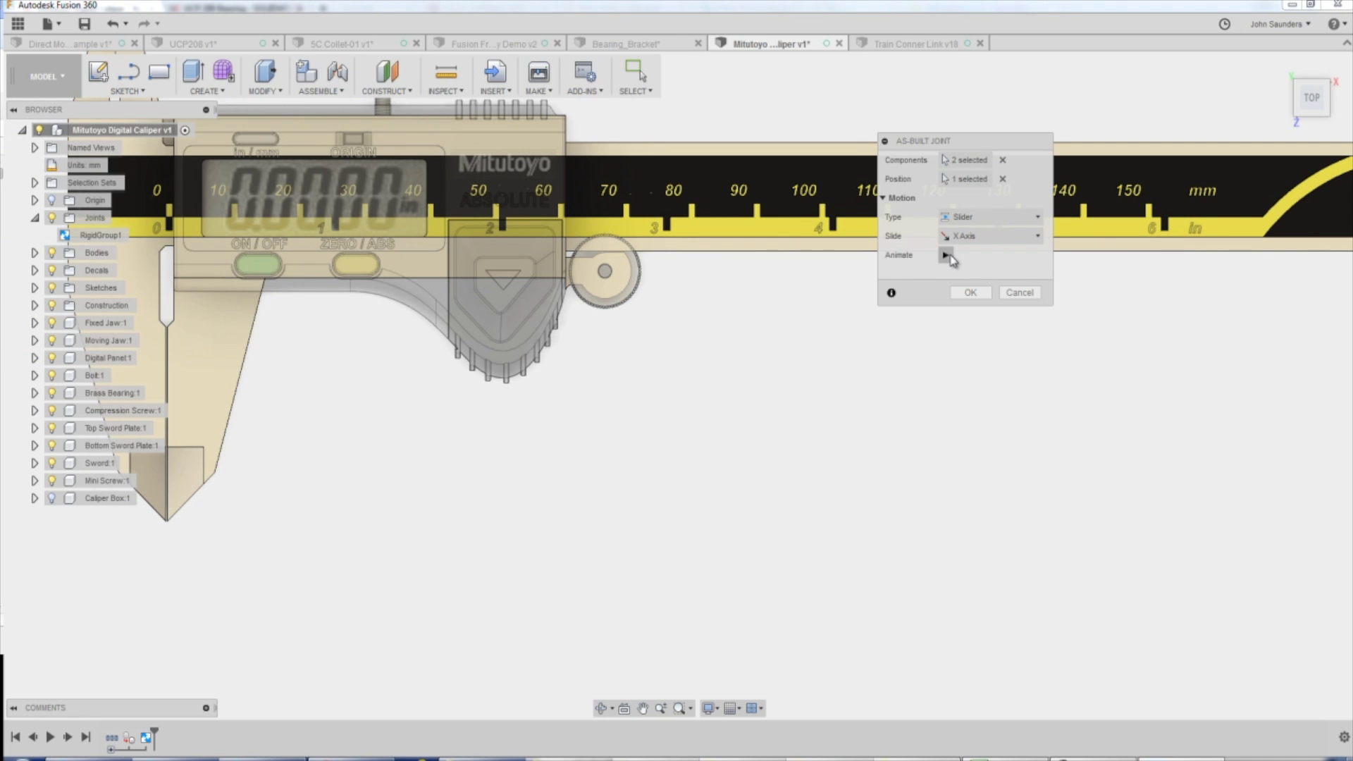
pyautogui.click(949, 256)
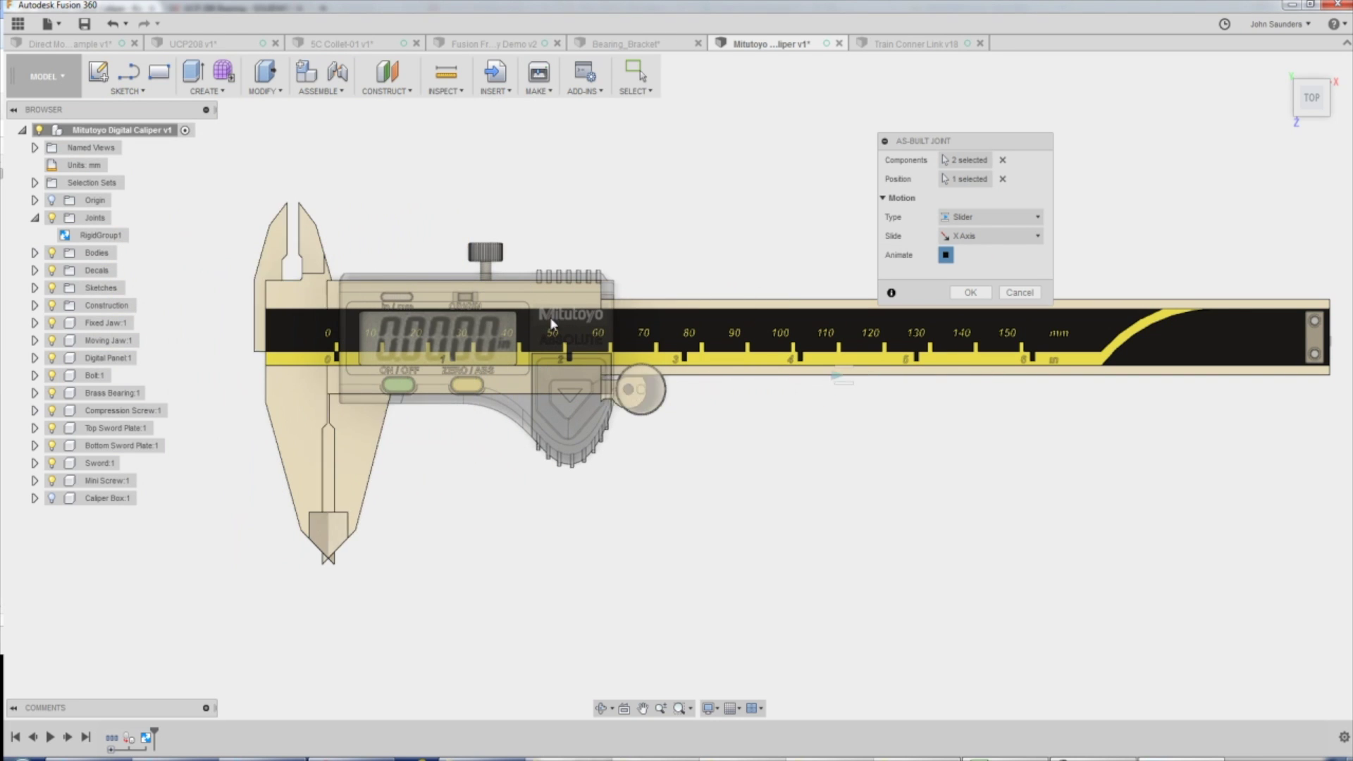
pyautogui.press('Return')
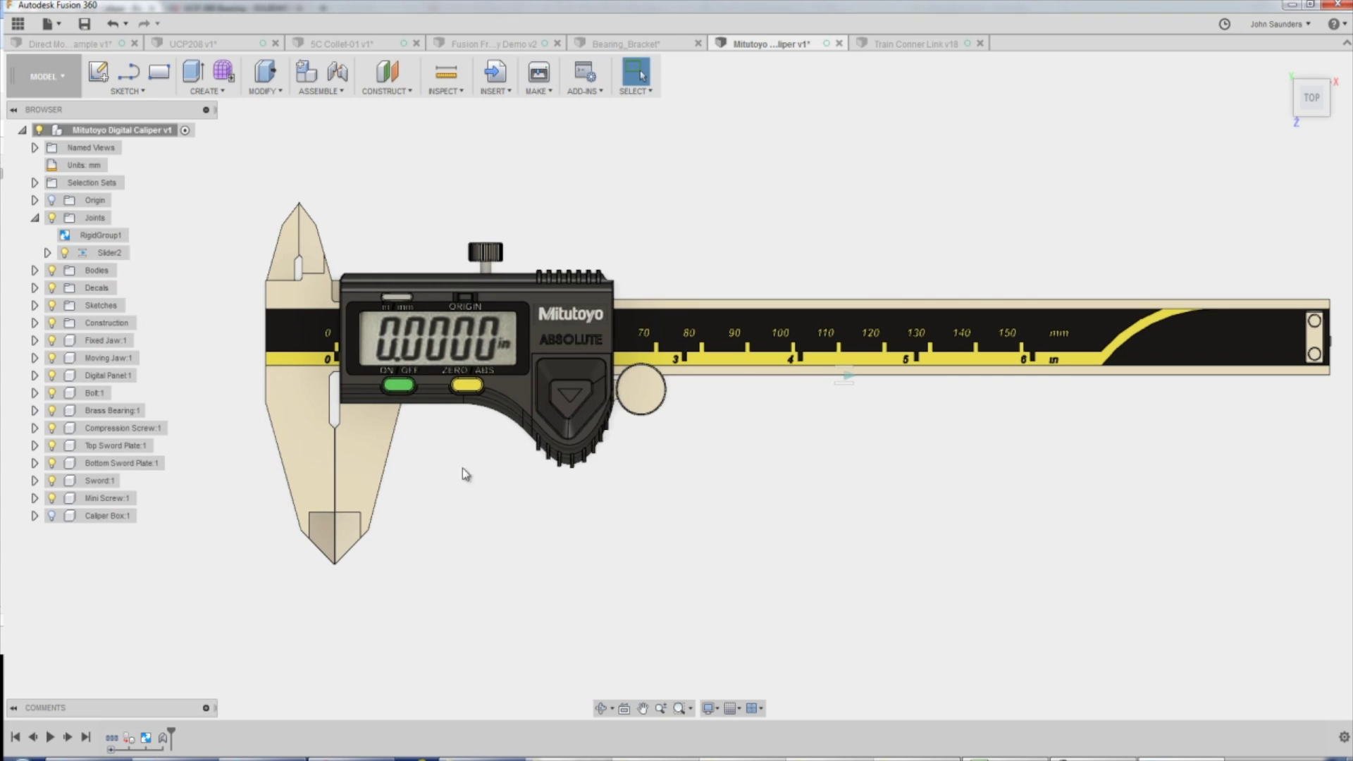
# Move the jaw assembly to test the new slider joint, and undo the move
pyautogui.moveTo(374, 451); pyautogui.dragTo(451, 416)
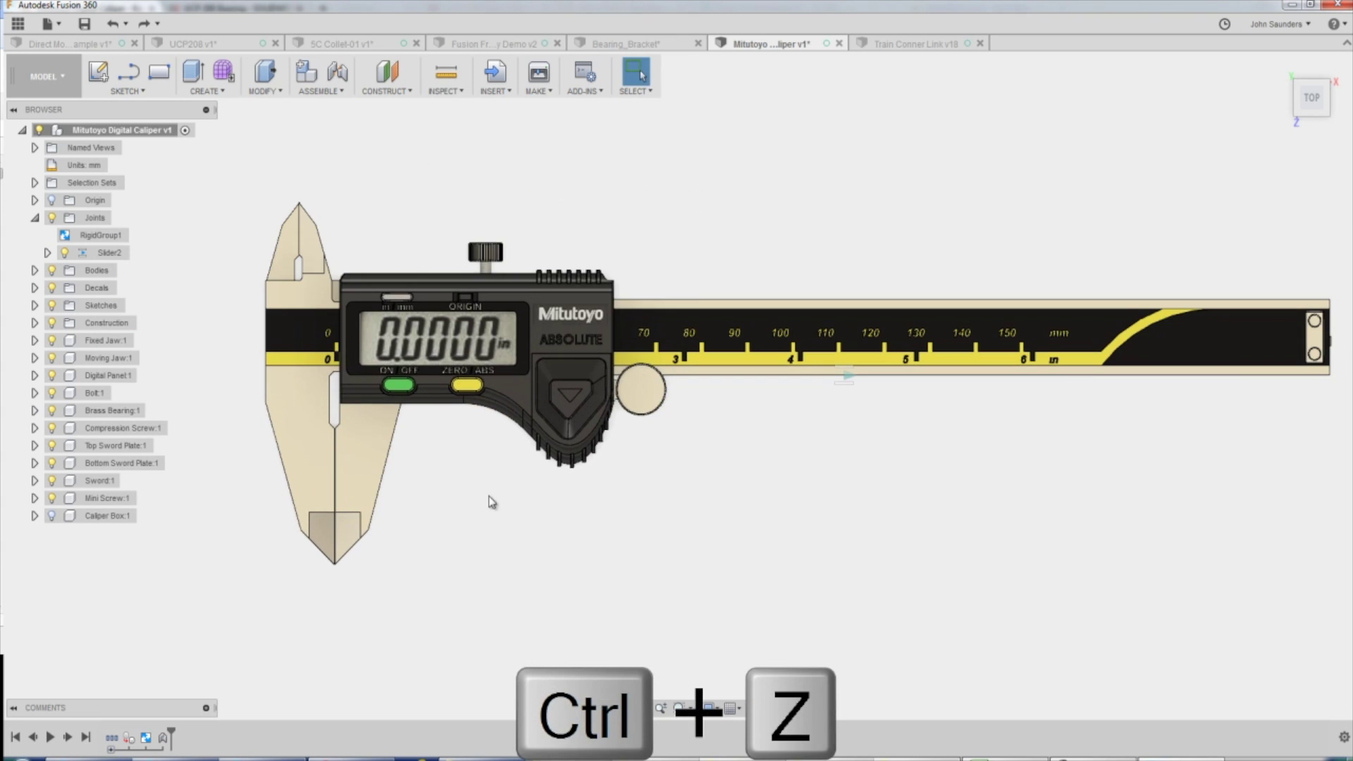
pyautogui.click(291, 404)
pyautogui.click(183, 345)
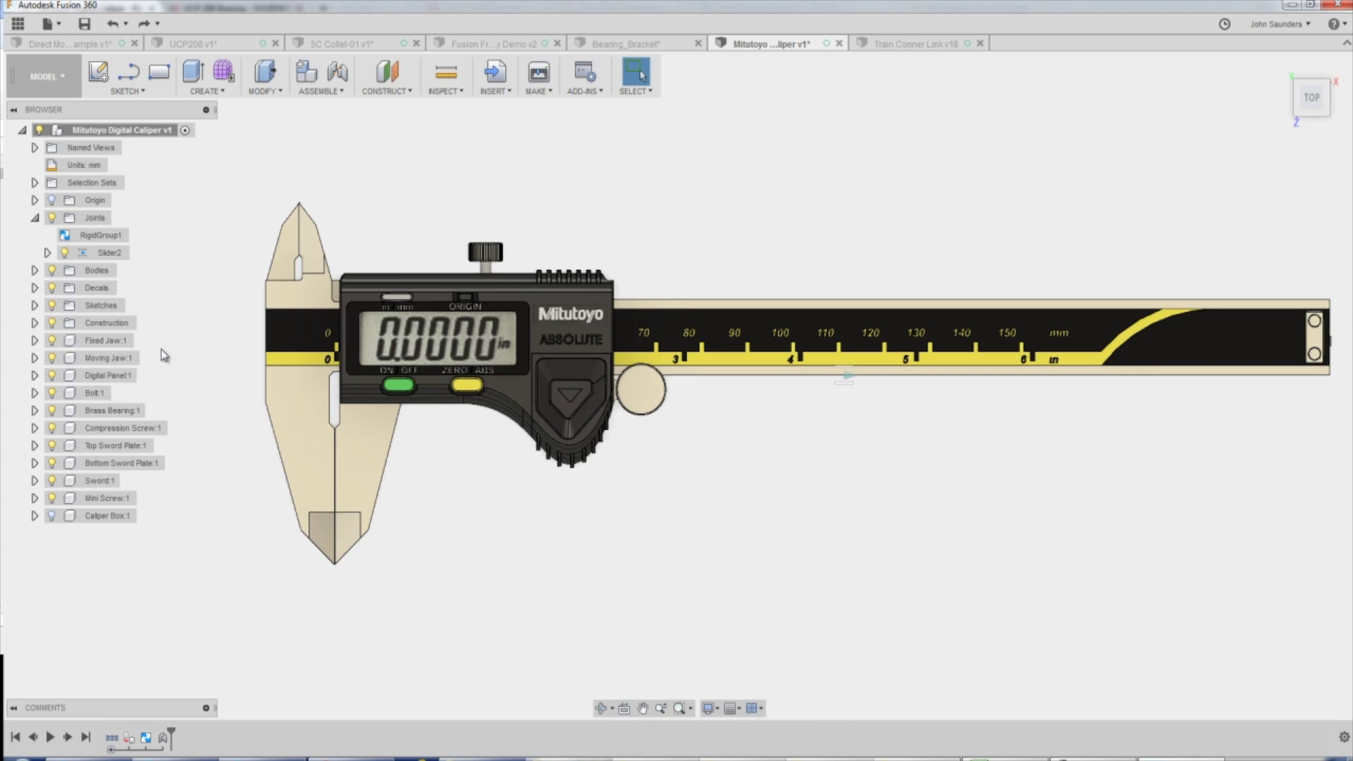
# Ground the Fixed Jaw component
pyautogui.rightClick(108, 345)
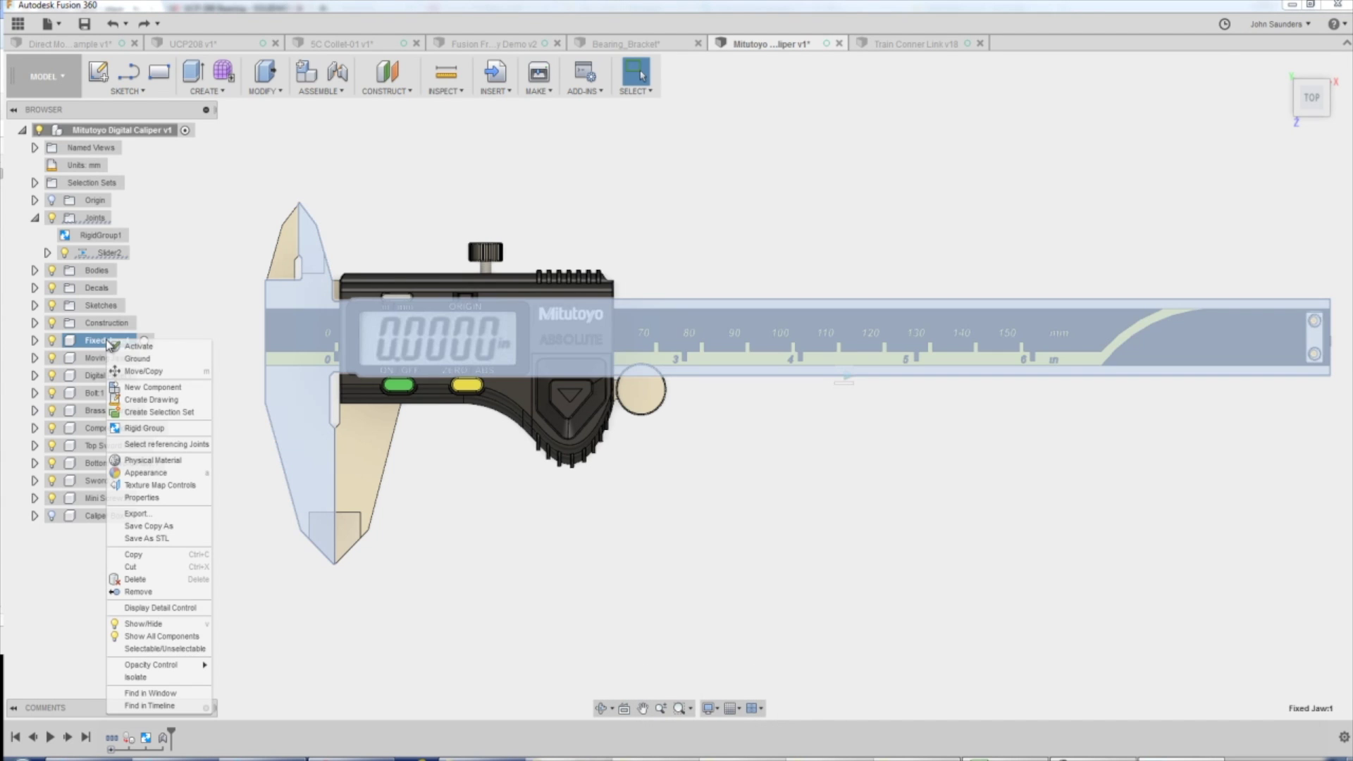
pyautogui.click(140, 360)
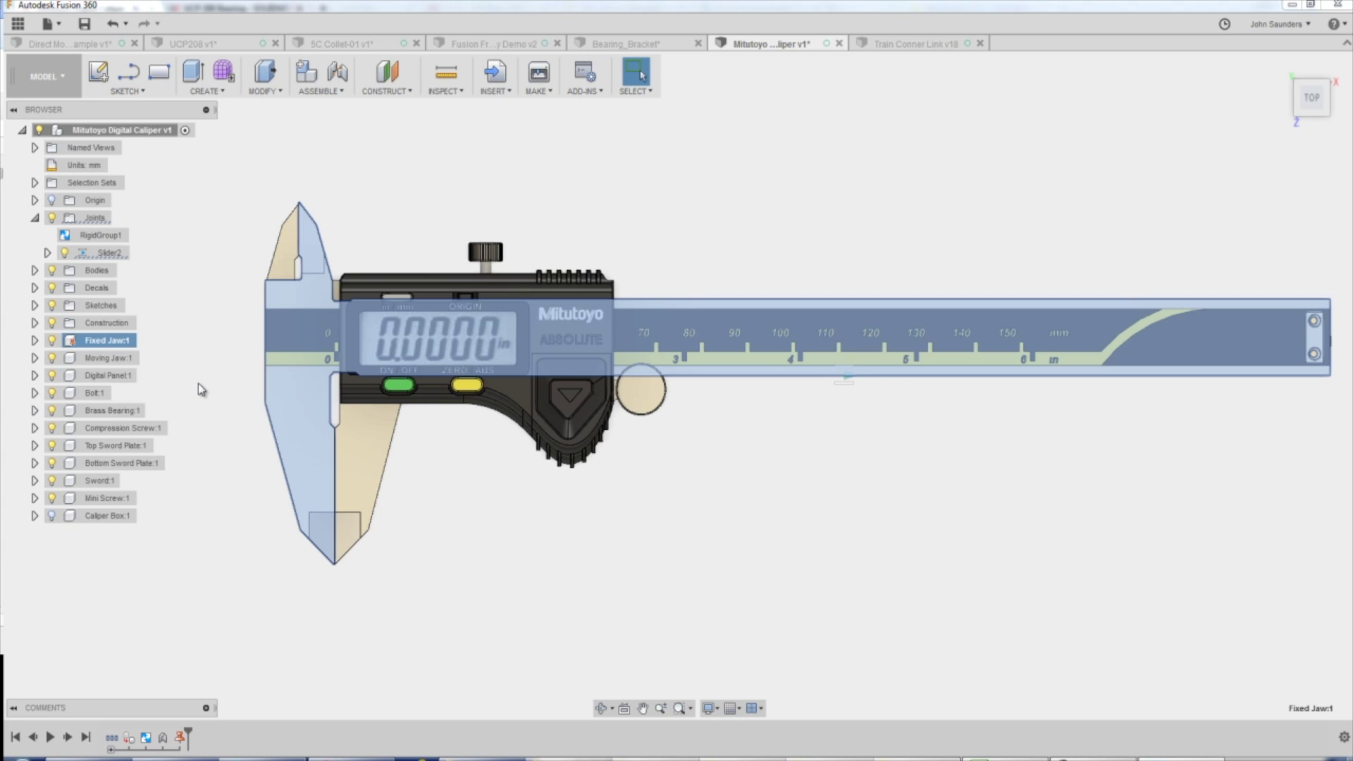
pyautogui.click(198, 383)
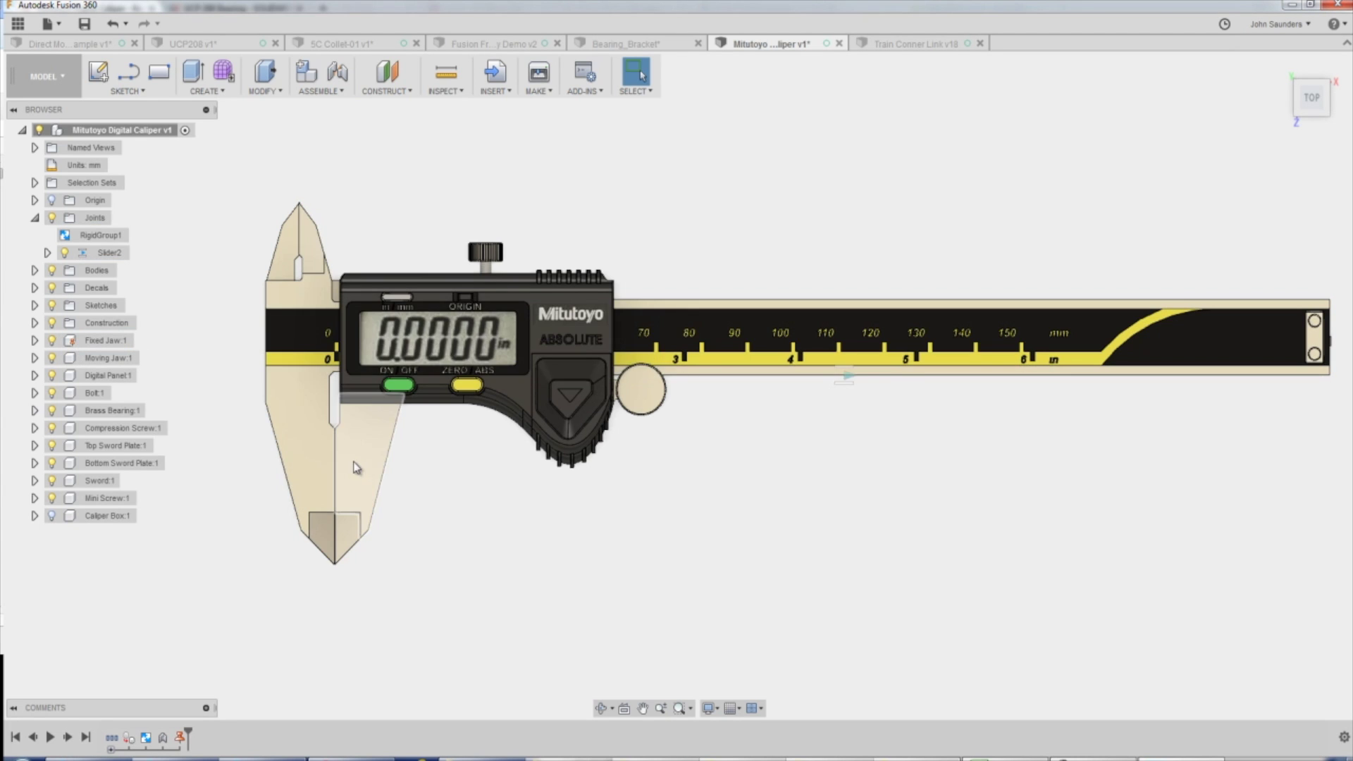
# Slide the moving jaw back and forth along the beam to test its travel with the fixed jaw grounded, and undo the moves
pyautogui.moveTo(356, 459); pyautogui.dragTo(609, 544)
pyautogui.hotkey('ctrl', 'z')
pyautogui.scroll(6, 384, 521)
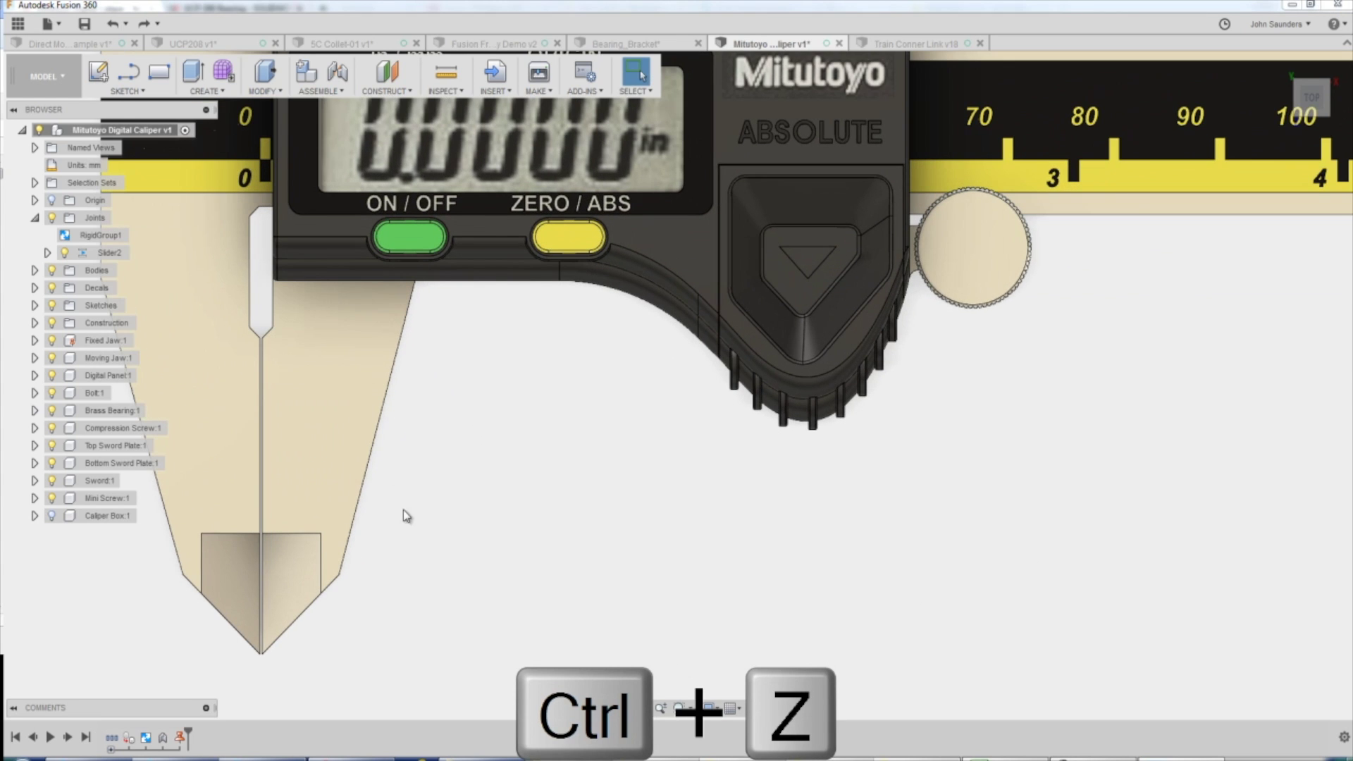
pyautogui.moveTo(396, 422); pyautogui.dragTo(916, 417)
pyautogui.scroll(-4, 714, 404)
pyautogui.scroll(-4, 923, 421)
pyautogui.moveTo(957, 455); pyautogui.dragTo(573, 478, button='middle')
pyautogui.moveTo(555, 421); pyautogui.dragTo(599, 422)
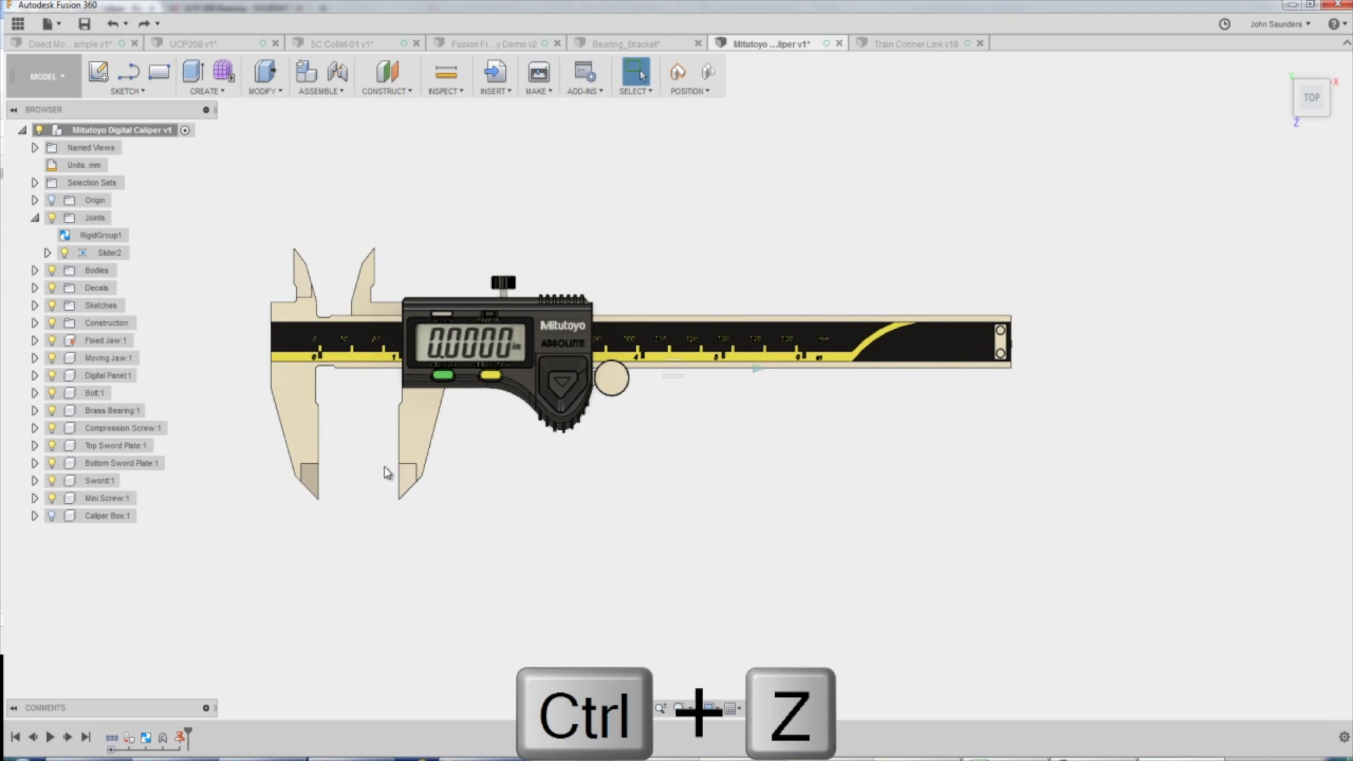
pyautogui.scroll(5, 324, 514)
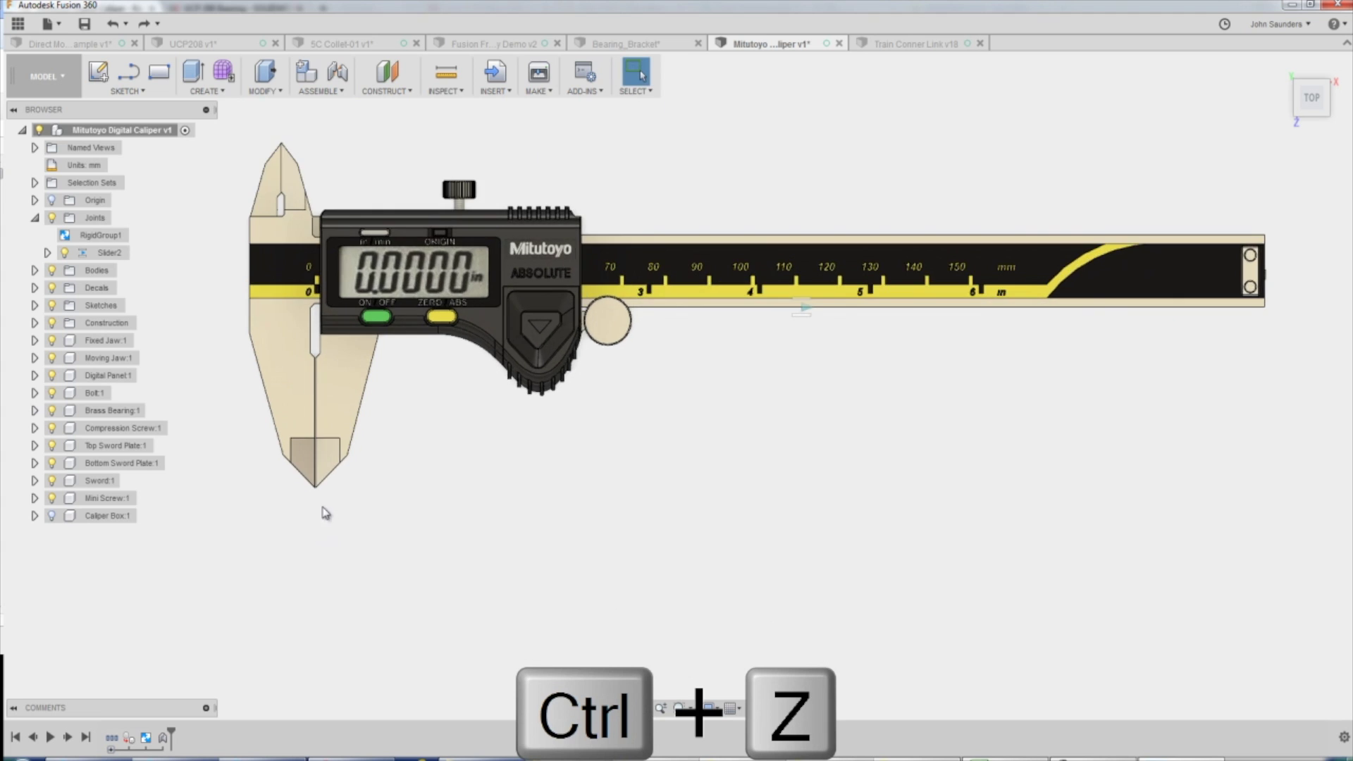
# Measure the gap between the fixed and moving jaws from corner to corner near their lower tips
pyautogui.scroll(1, 637, 432)
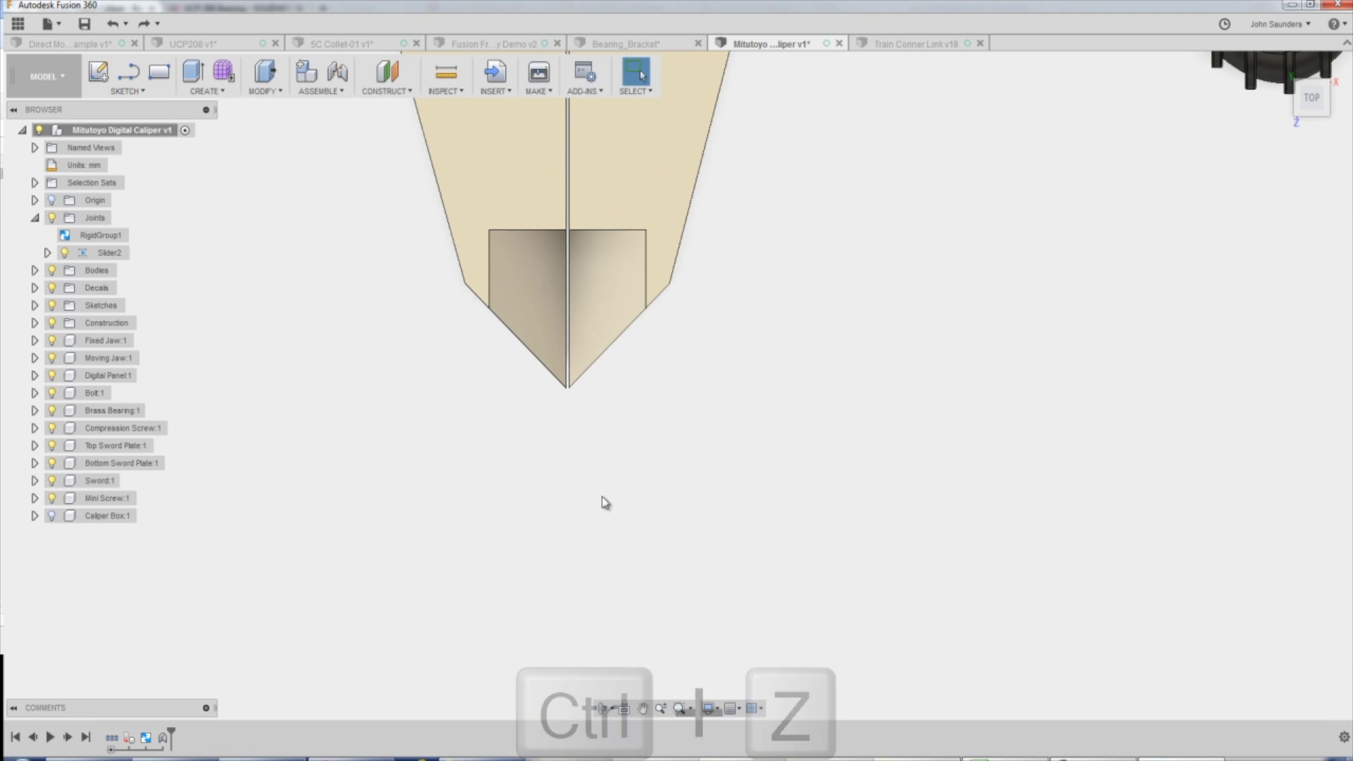
pyautogui.press('i')
pyautogui.scroll(4, 604, 251)
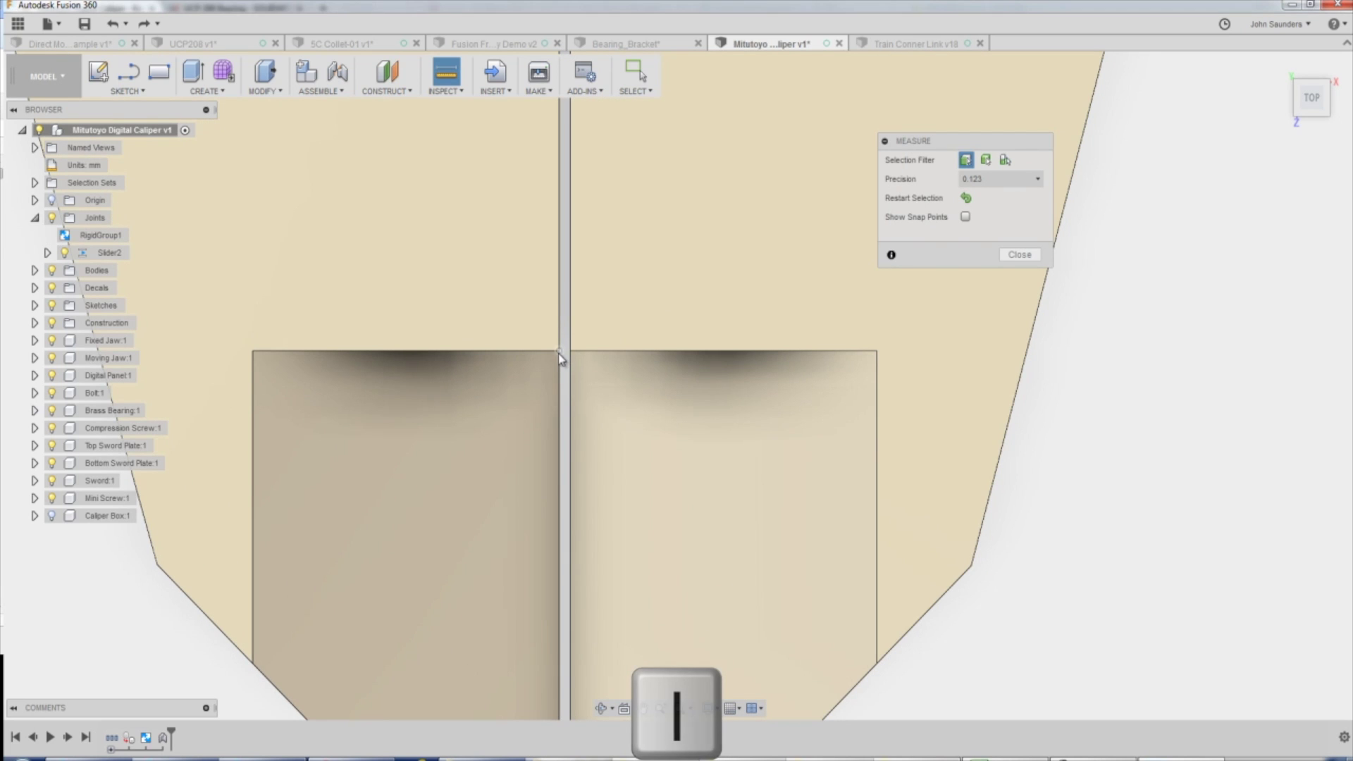
pyautogui.click(561, 352)
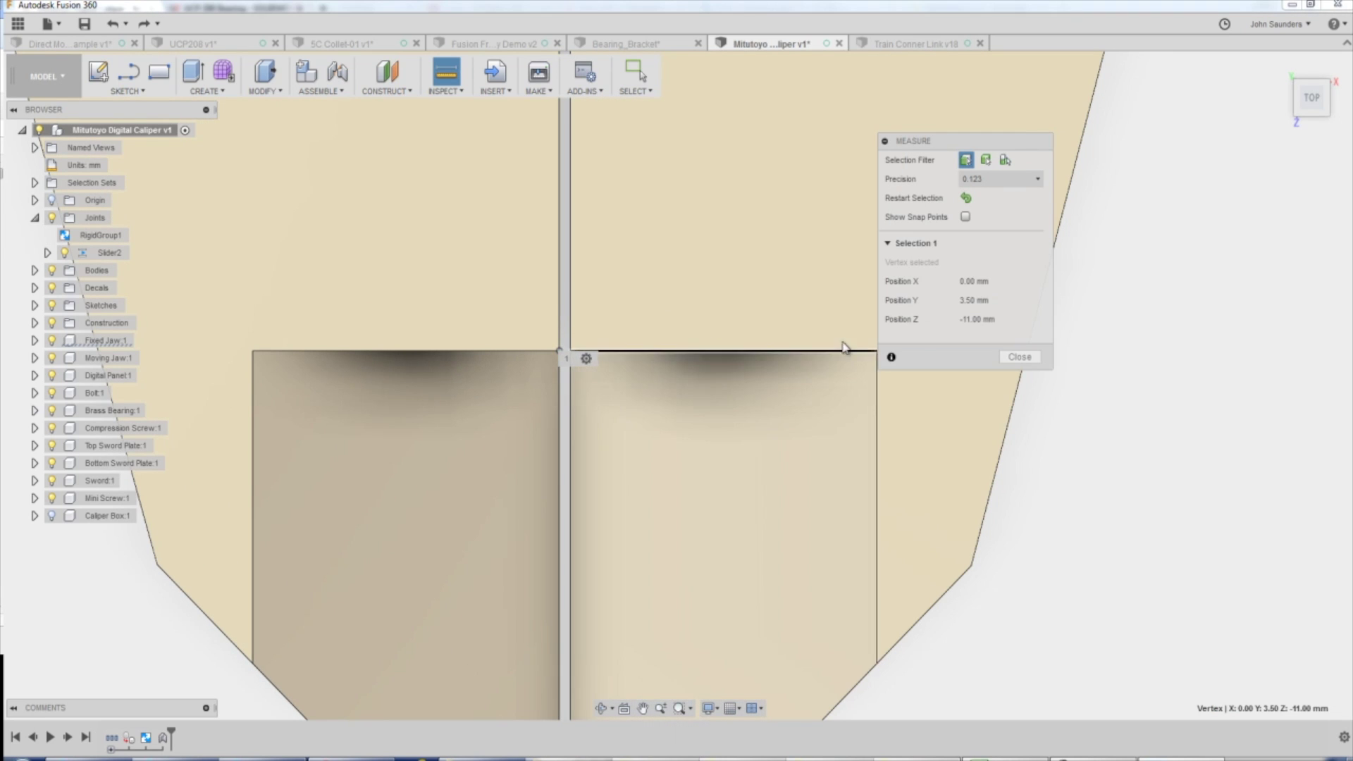
pyautogui.click(1118, 412)
pyautogui.click(560, 352)
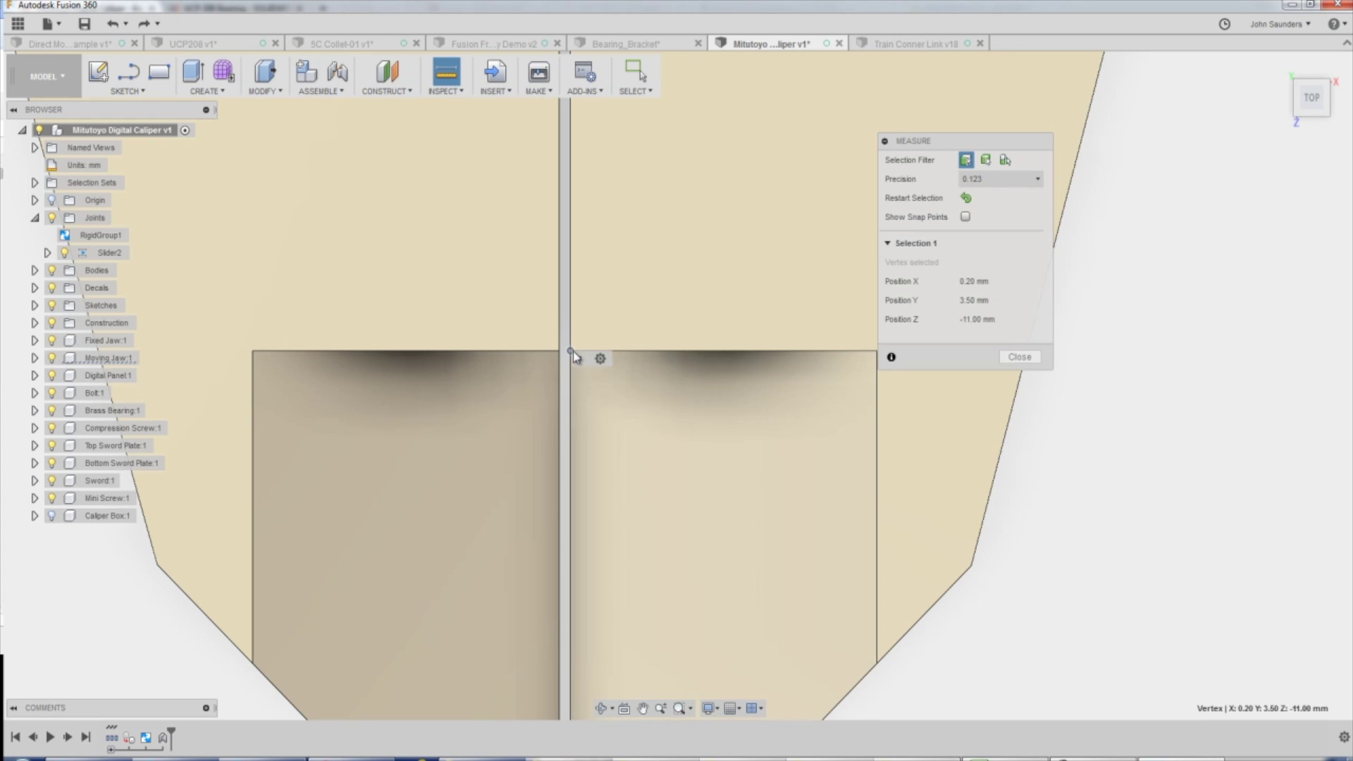
pyautogui.click(563, 350)
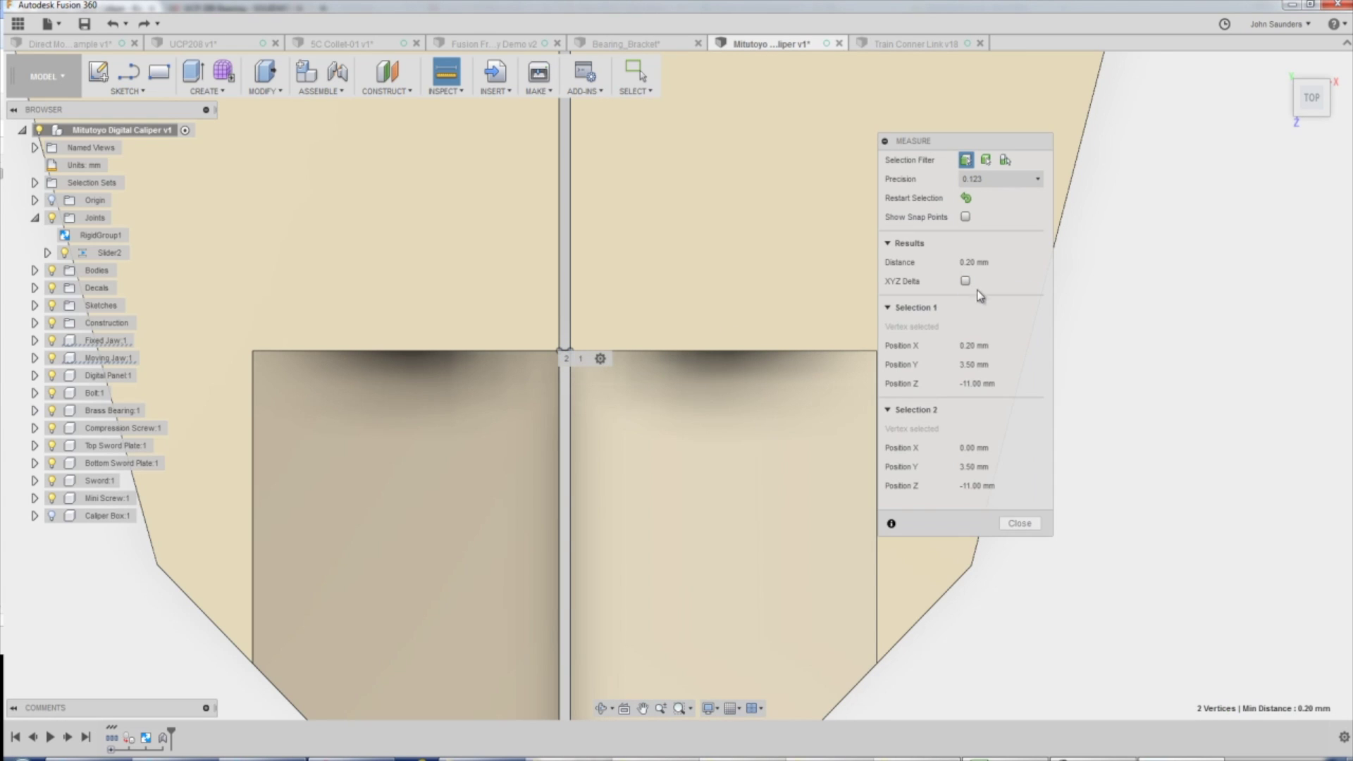
pyautogui.click(1019, 523)
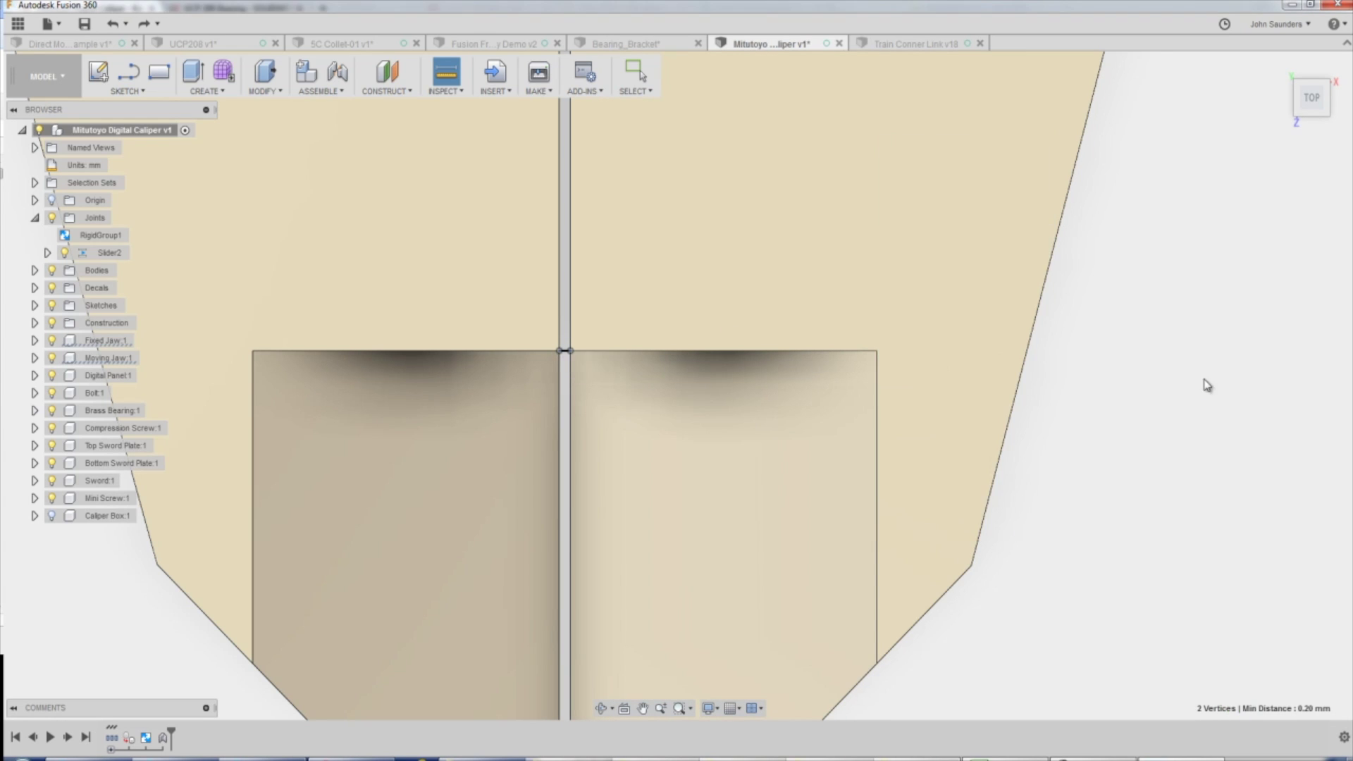
# Move the digital panel along the beam to check the slider joint's free travel, and undo the move
pyautogui.press('F6')
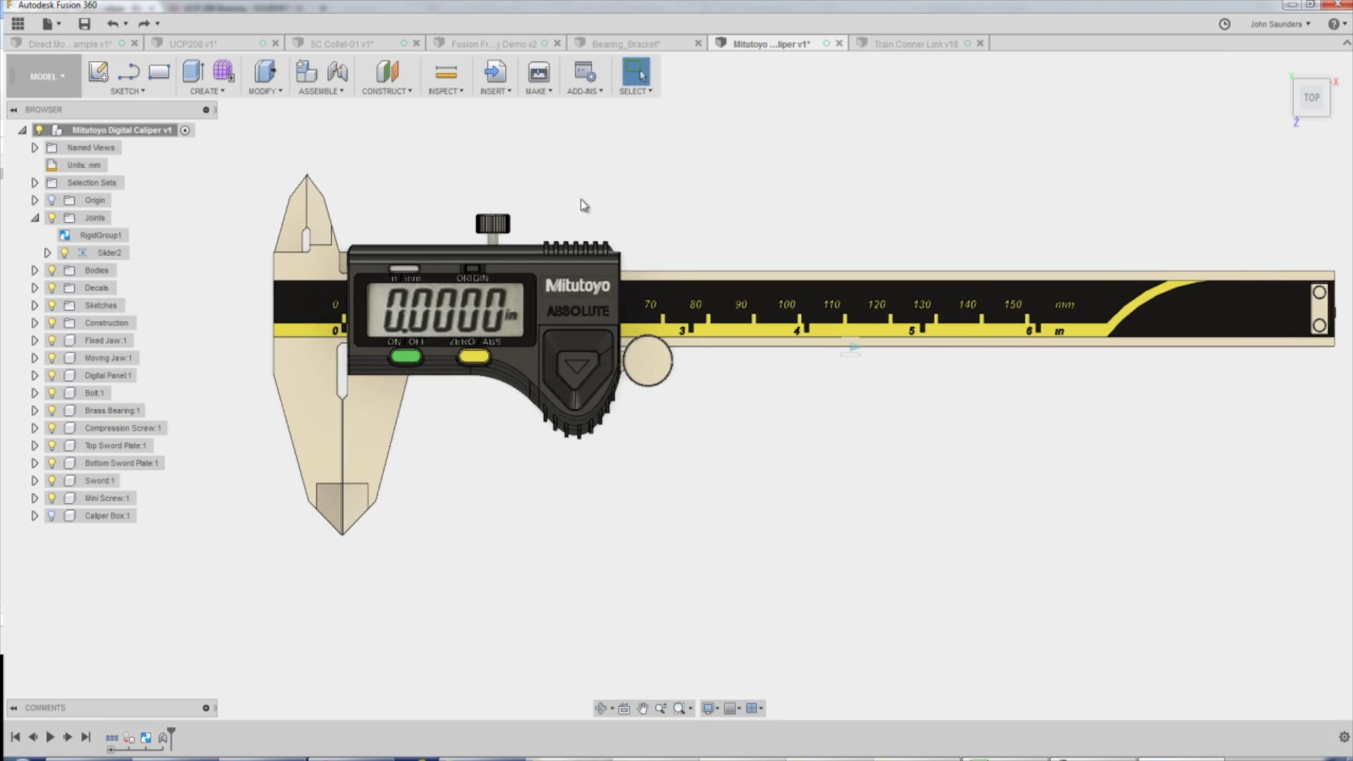
pyautogui.click(105, 257)
pyautogui.moveTo(401, 280); pyautogui.dragTo(492, 270)
pyautogui.hotkey('ctrl', 'z')
# Limit the slider joint's slide motion to a minimum of -0.2 mm and a maximum of 6 in
pyautogui.rightClick(106, 253)
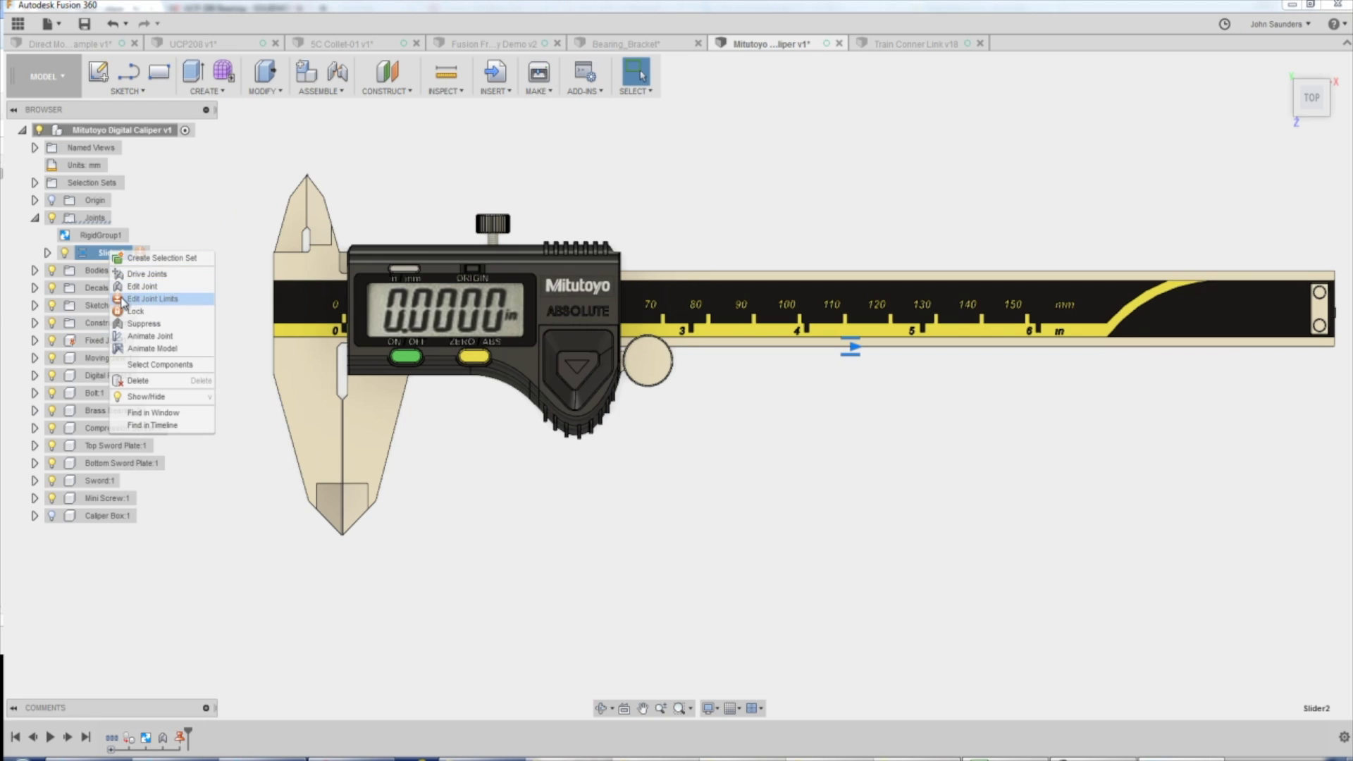
pyautogui.click(153, 300)
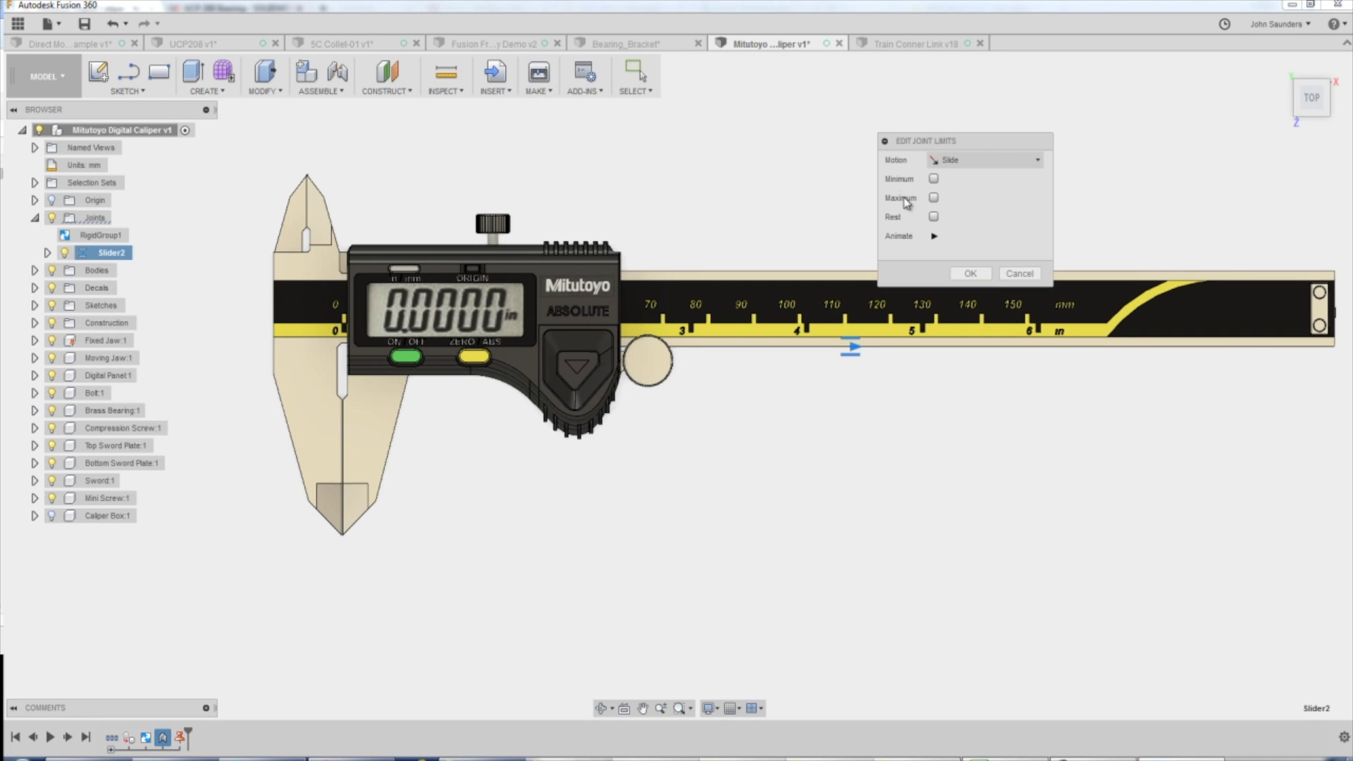
pyautogui.click(934, 180)
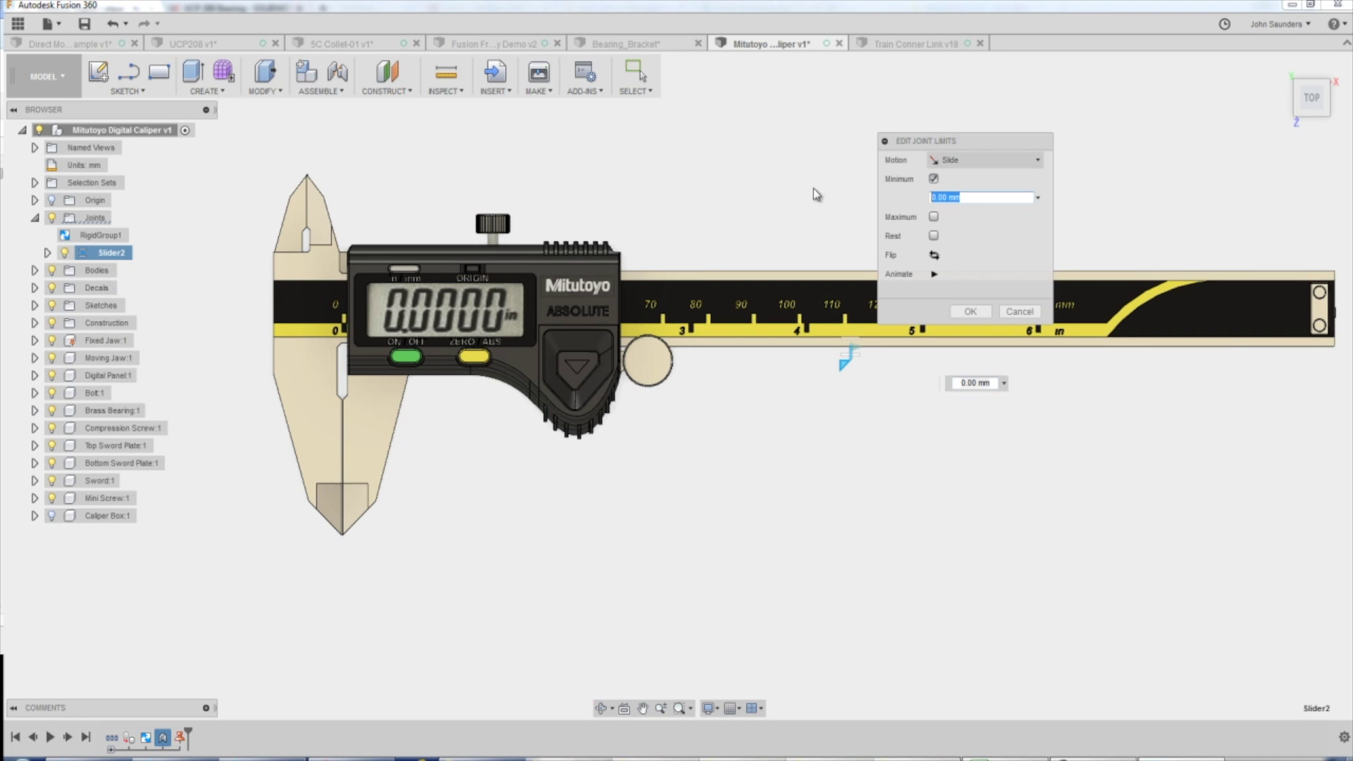
pyautogui.write('-.2')
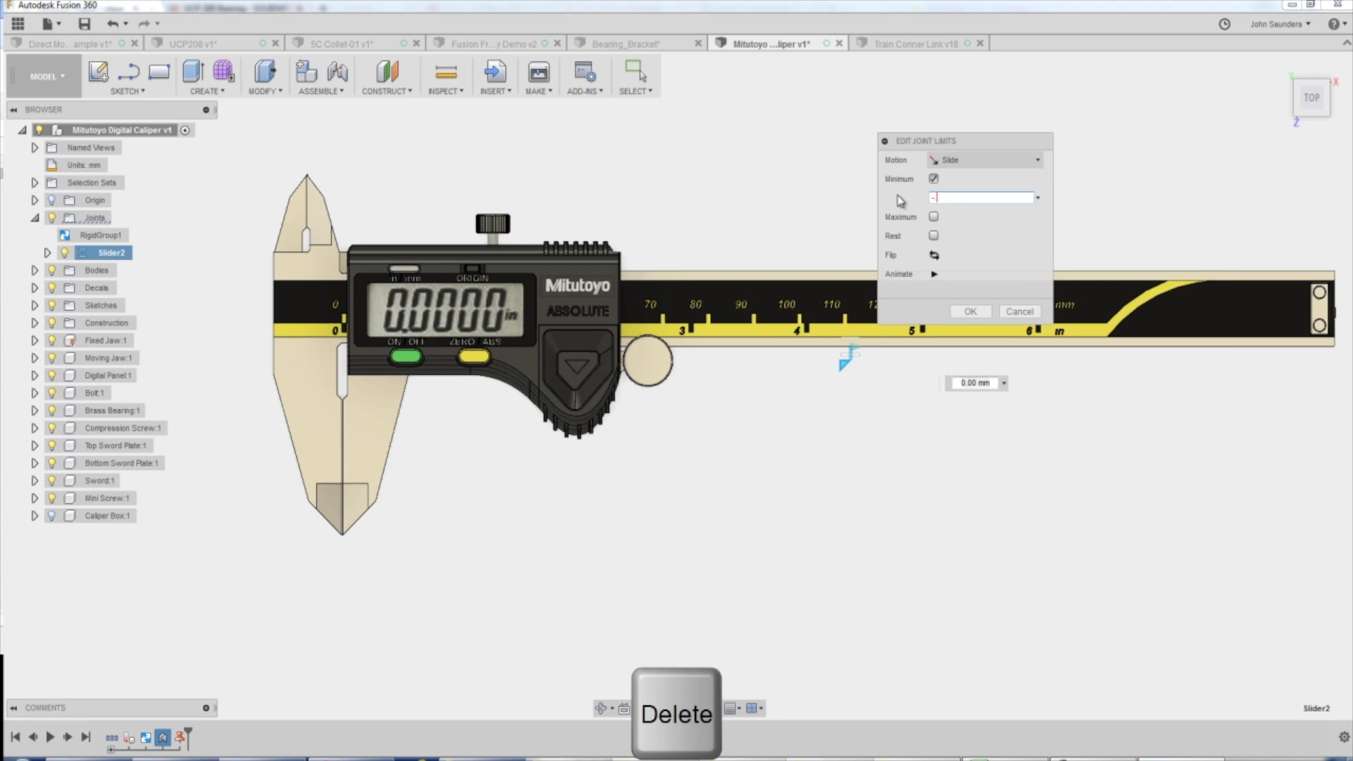
pyautogui.press('Tab')
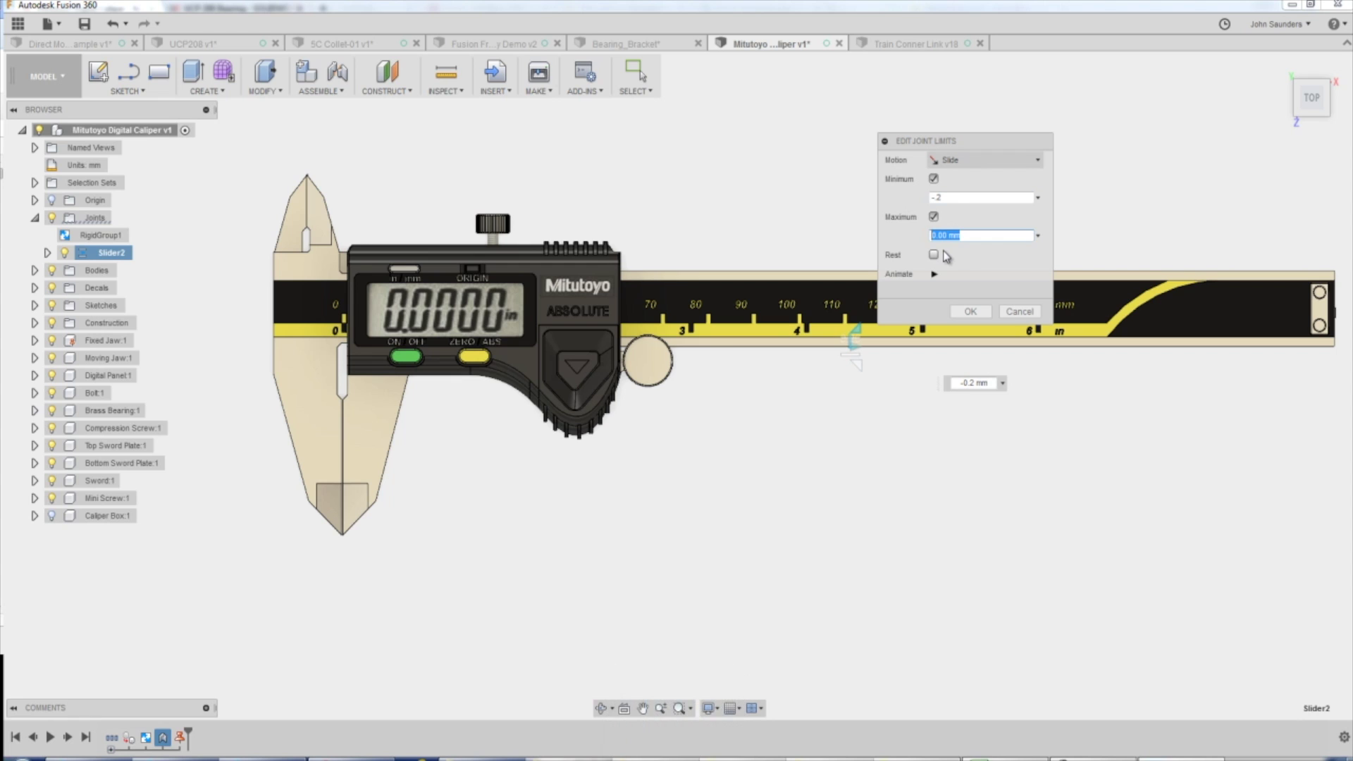
pyautogui.write('6in')
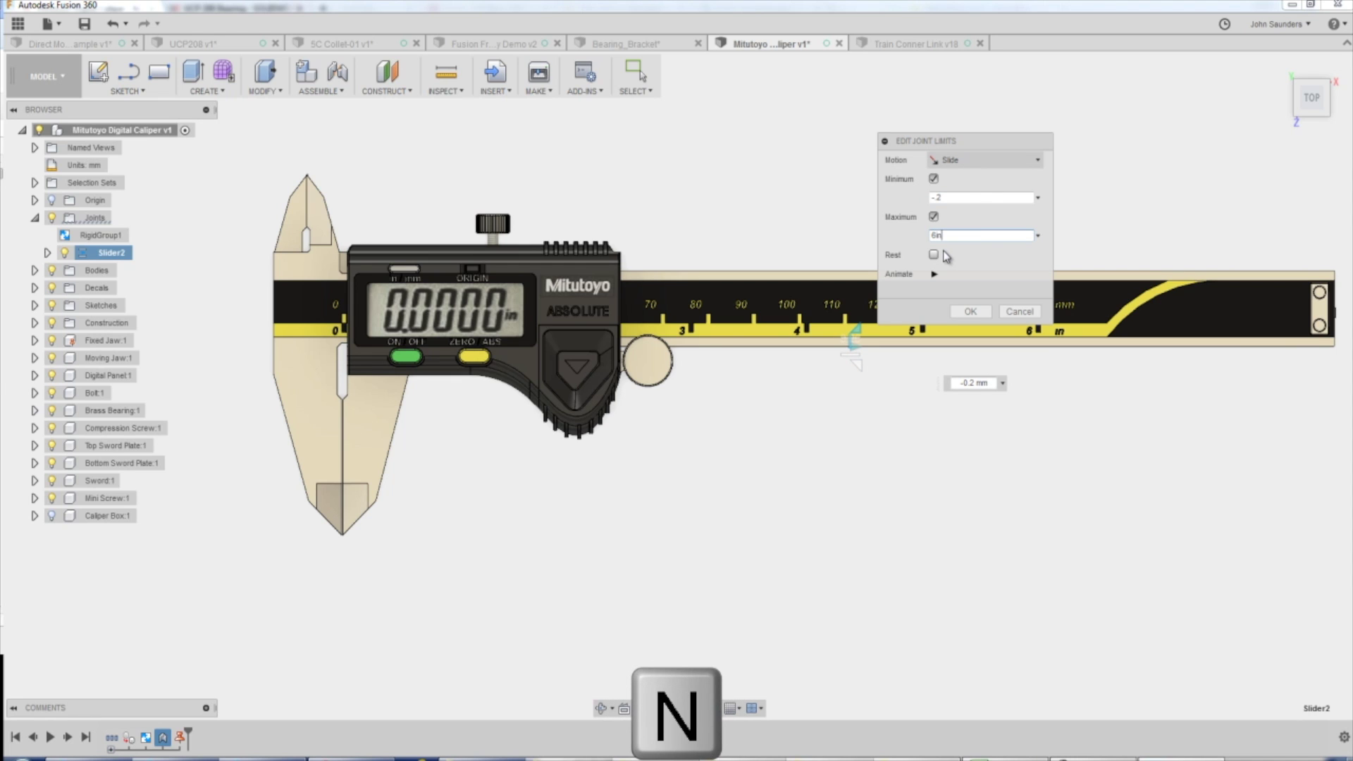
# Set the slider joint's rest position to 1 in, preview the limited motion, and accept the joint limits
pyautogui.click(934, 256)
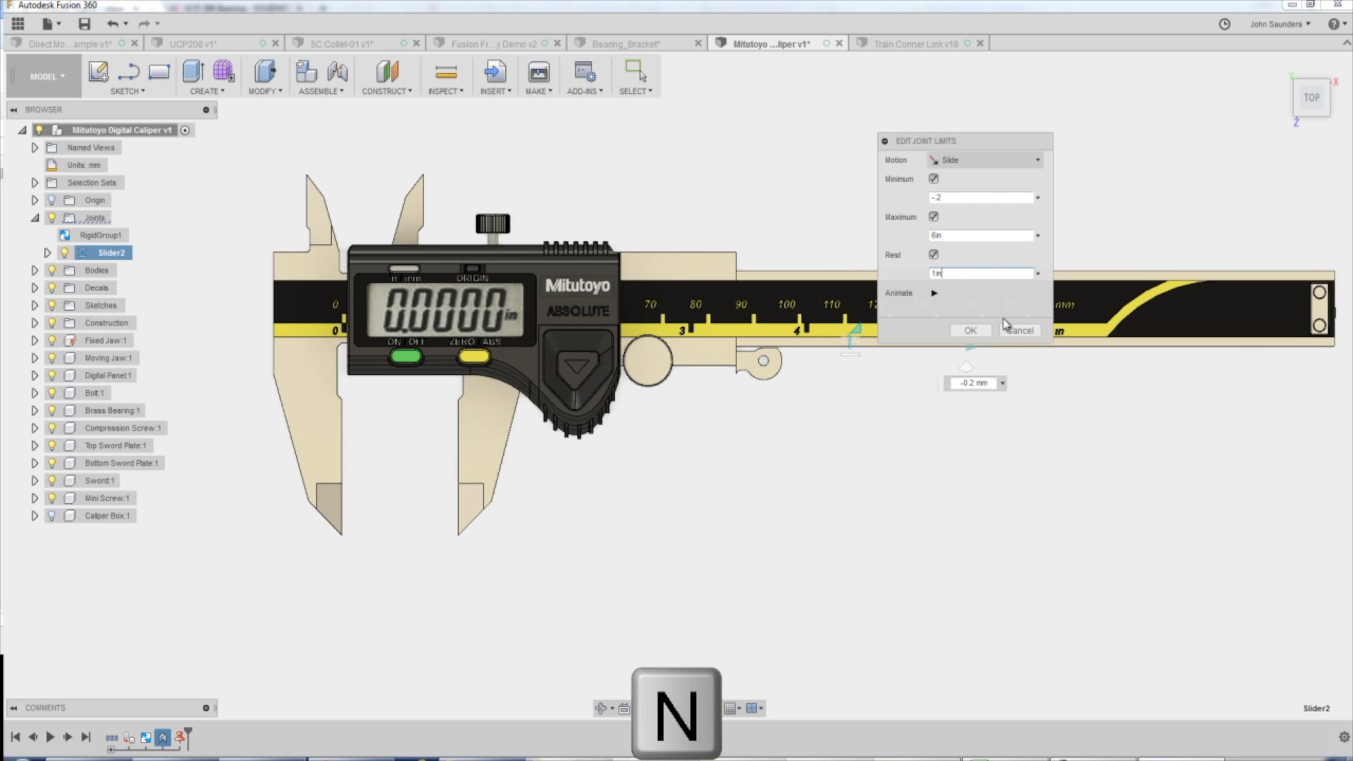
pyautogui.click(935, 294)
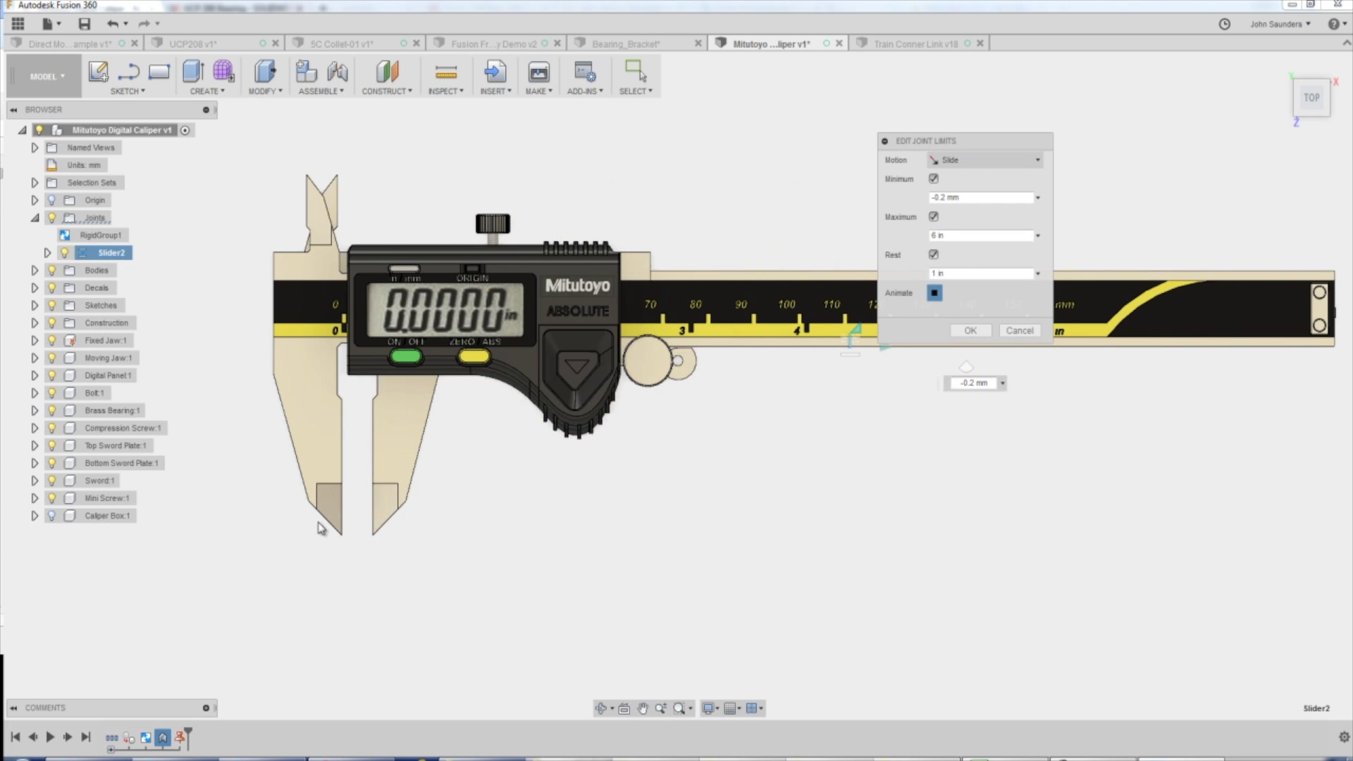
pyautogui.click(970, 331)
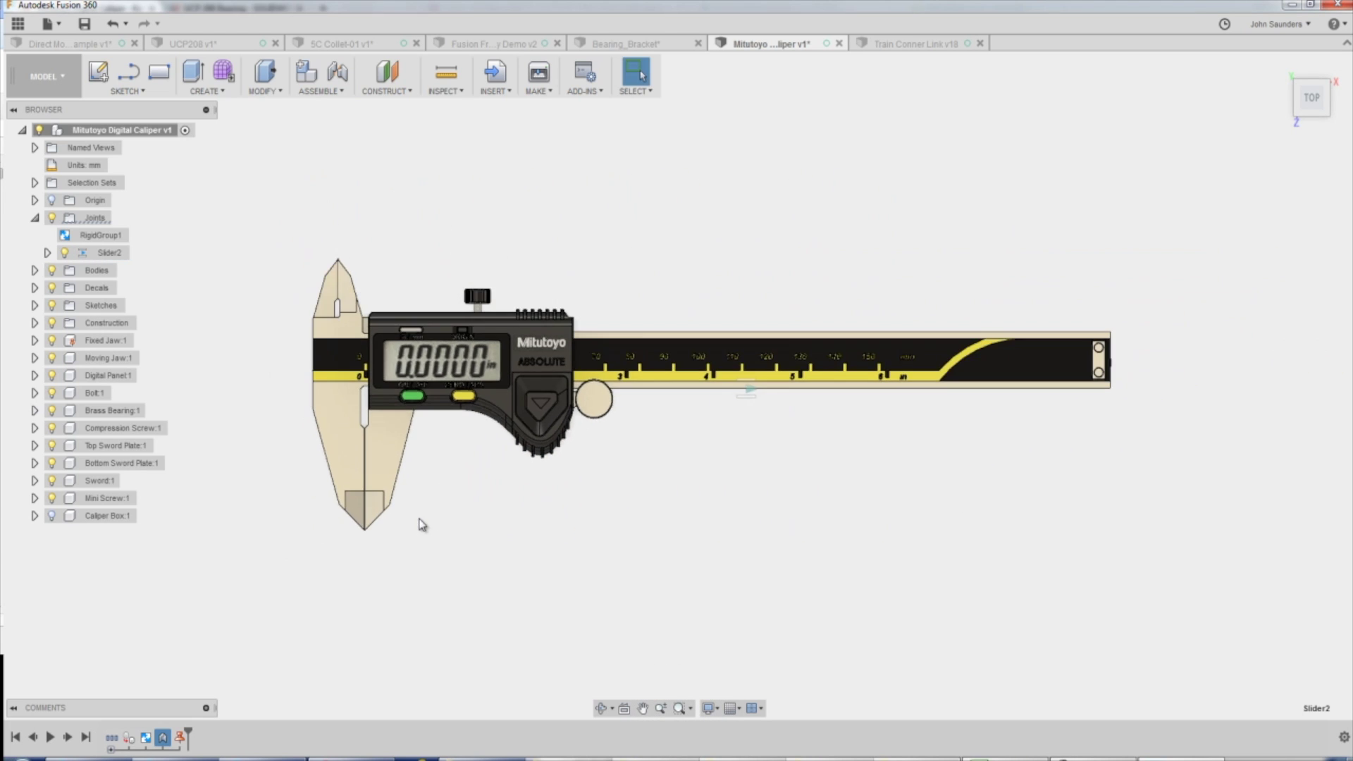
# Slide the moving jaw open along the beam, capture its position, and undo the capture and the move
pyautogui.moveTo(541, 443); pyautogui.dragTo(566, 462)
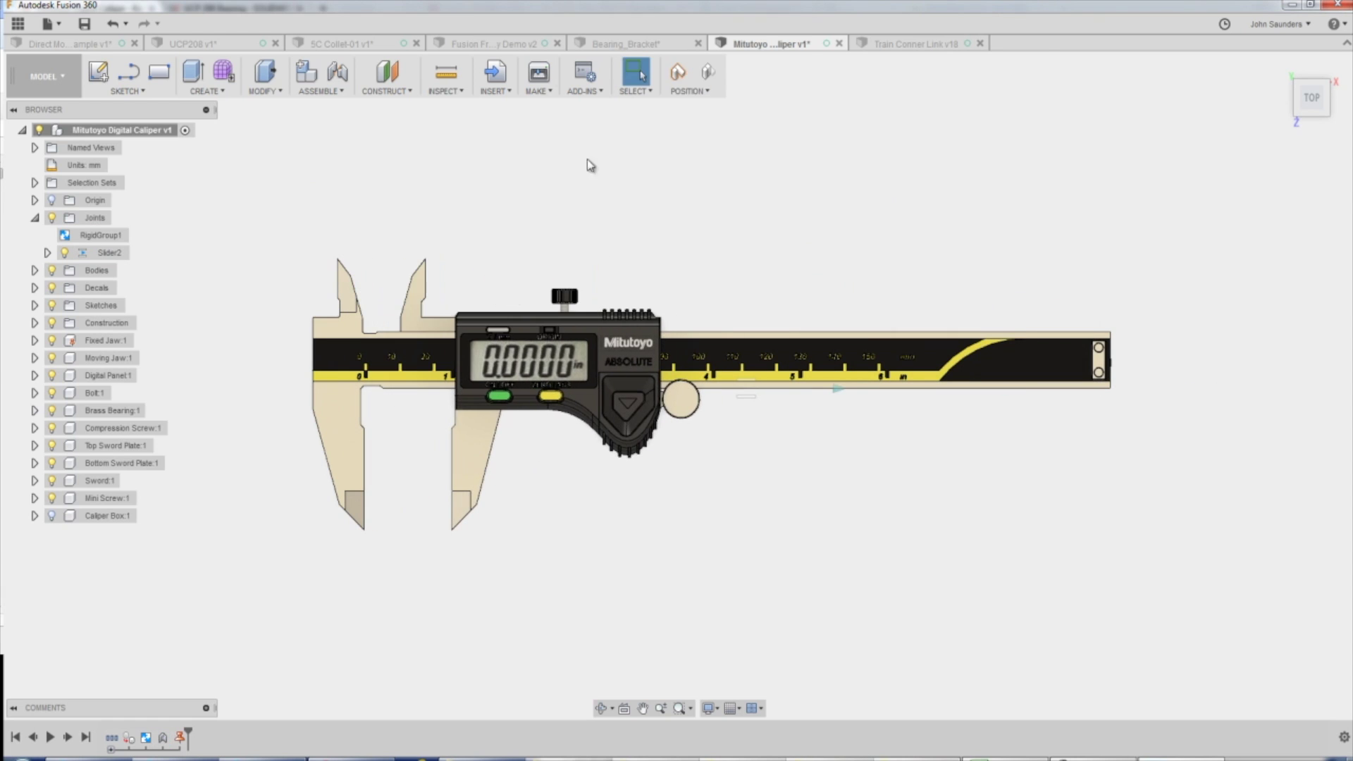
pyautogui.click(678, 75)
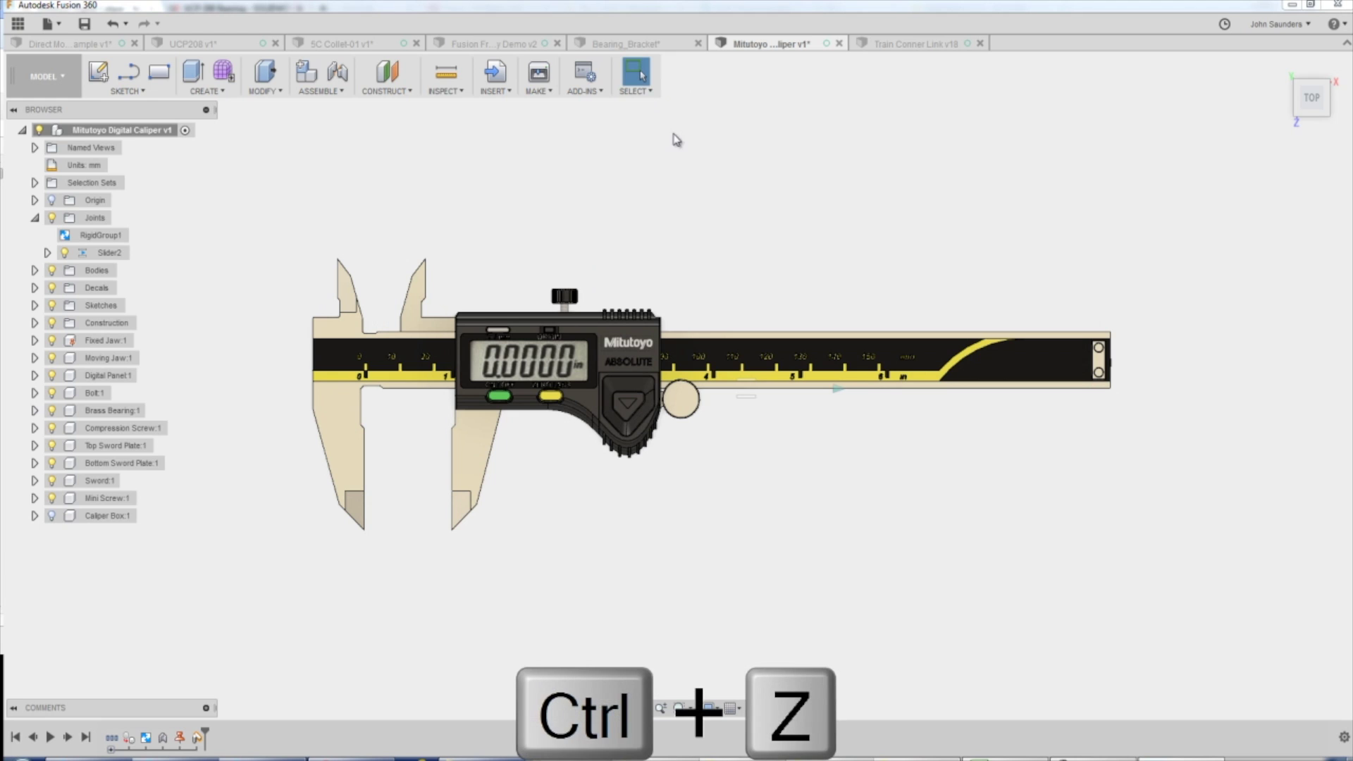
pyautogui.click(706, 72)
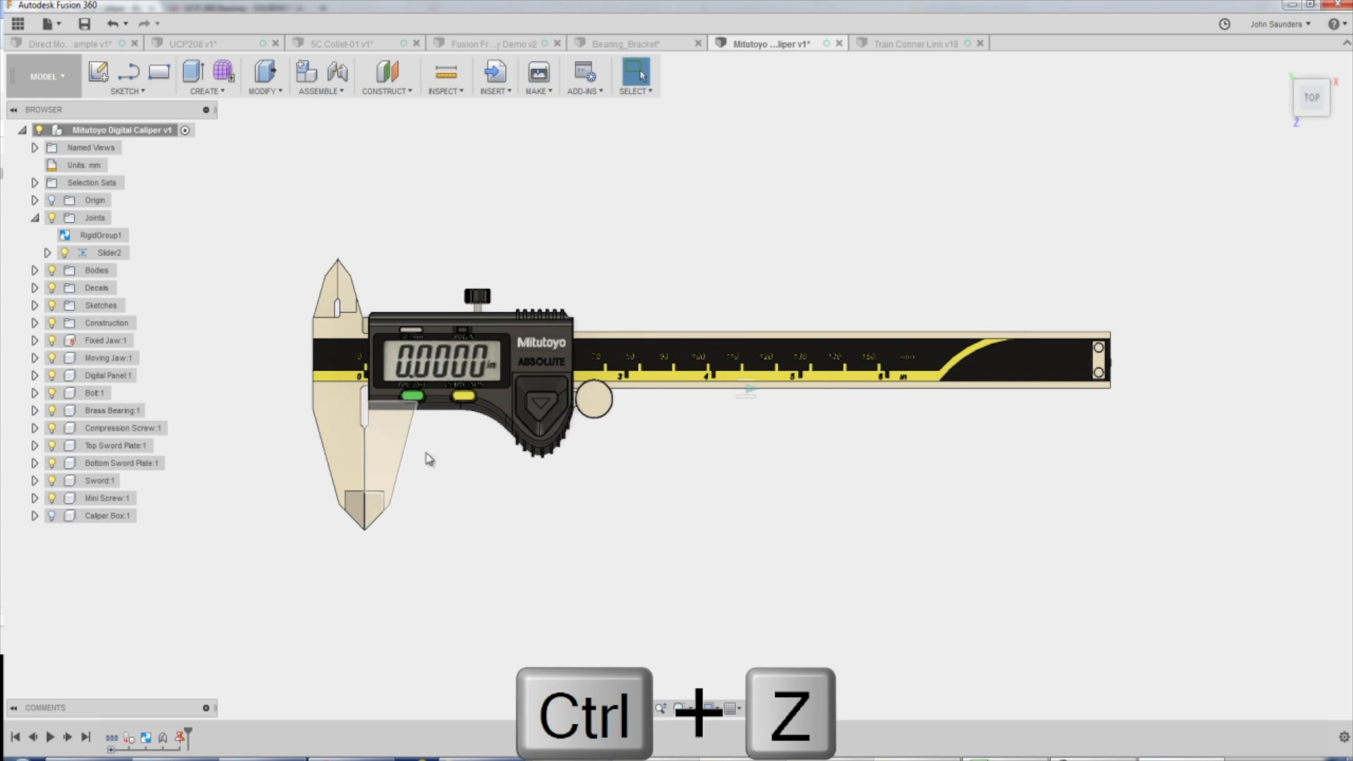
# Slide the moving jaw away from the fixed jaw to test the joint's travel limits and rest position
pyautogui.moveTo(426, 452); pyautogui.dragTo(542, 469)
pyautogui.rightClick(465, 463)
pyautogui.click(466, 463)
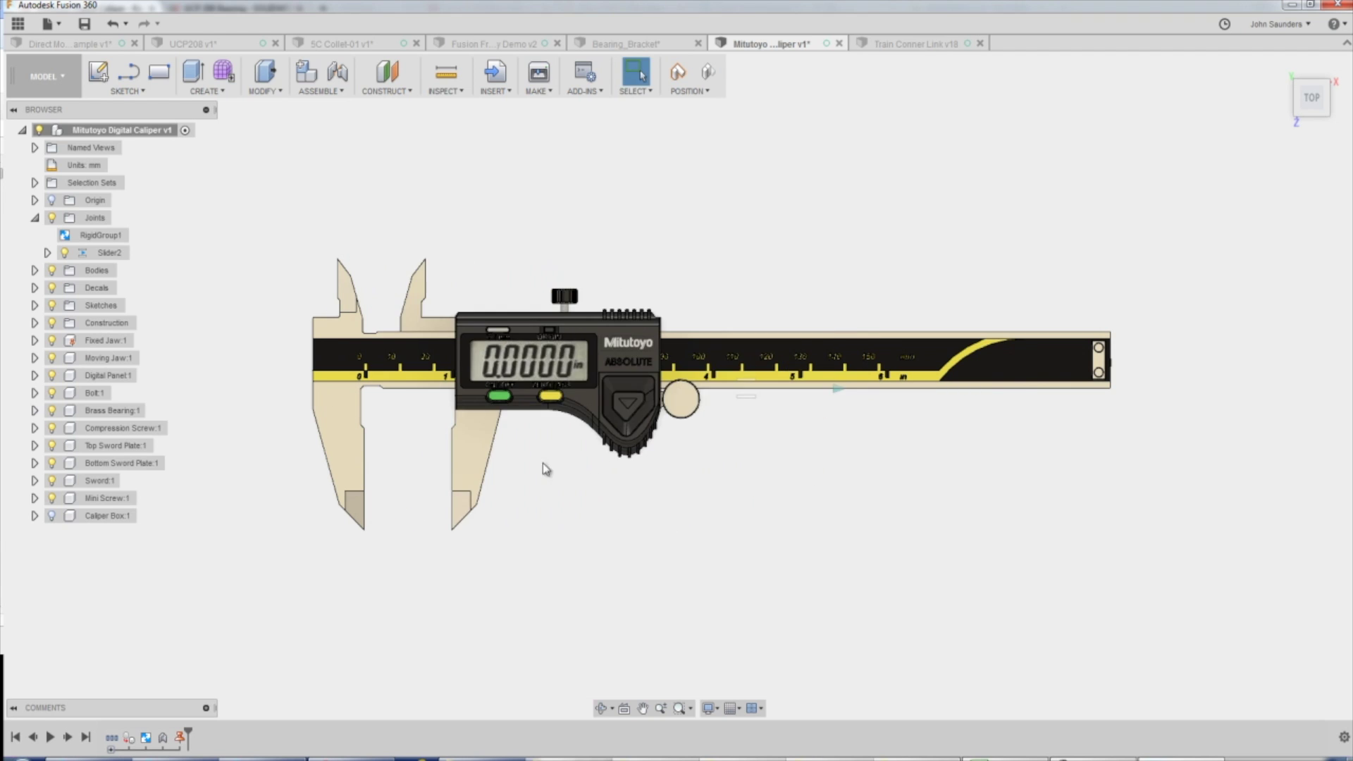